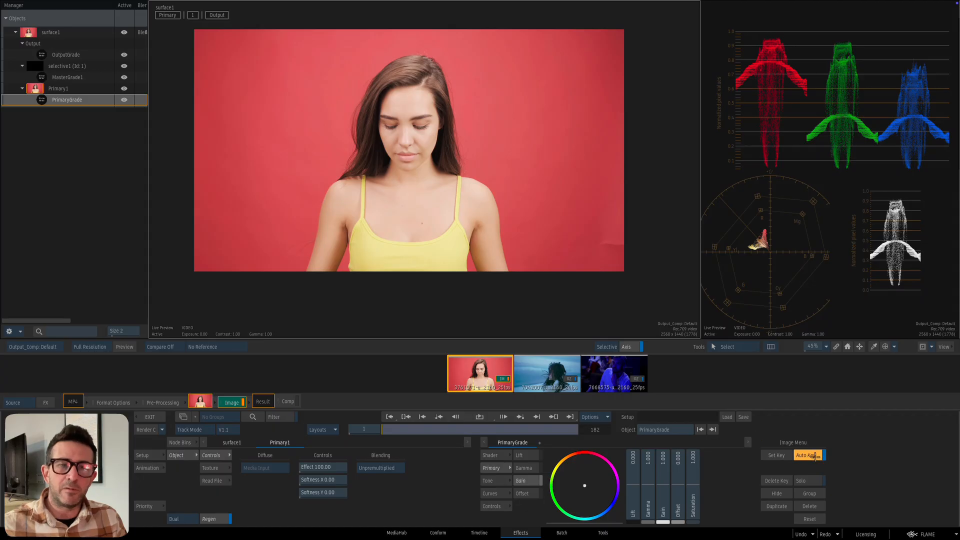
Turn off Auto Key and clear the object selection in the Manager.
click(810, 454)
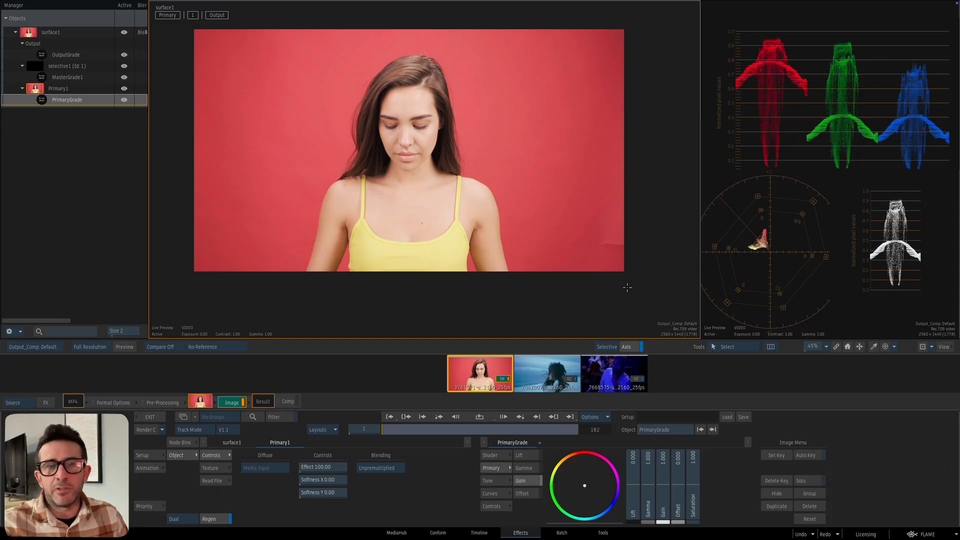
drag(486, 378, 461, 374)
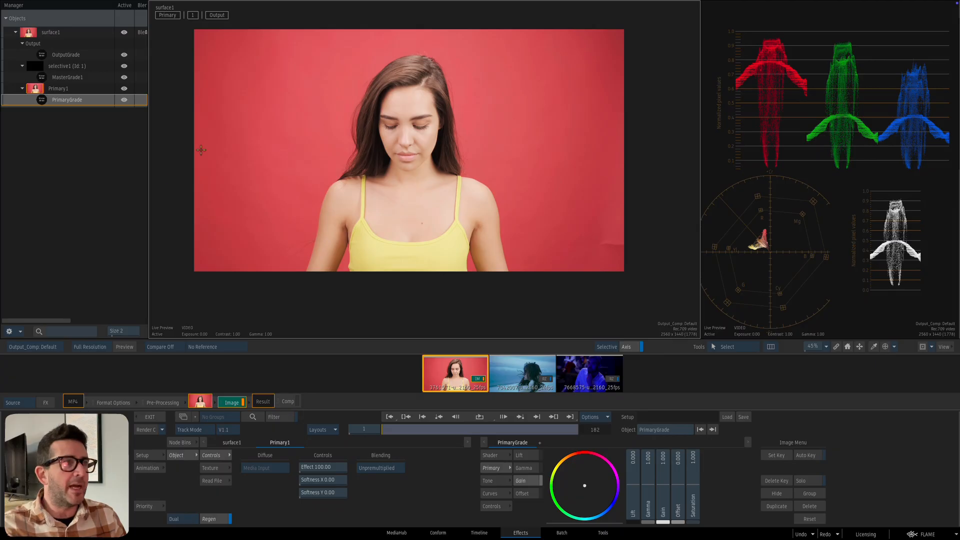
click(771, 347)
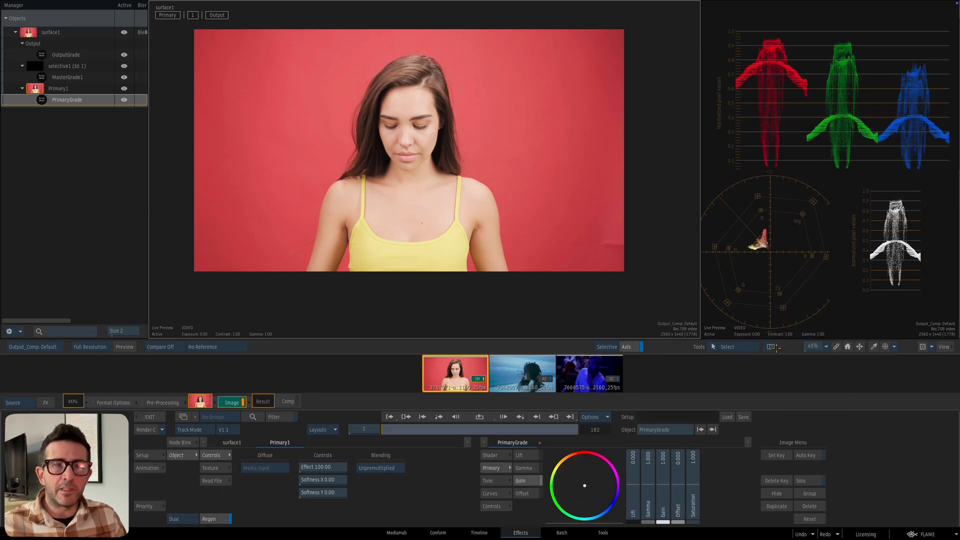
click(787, 347)
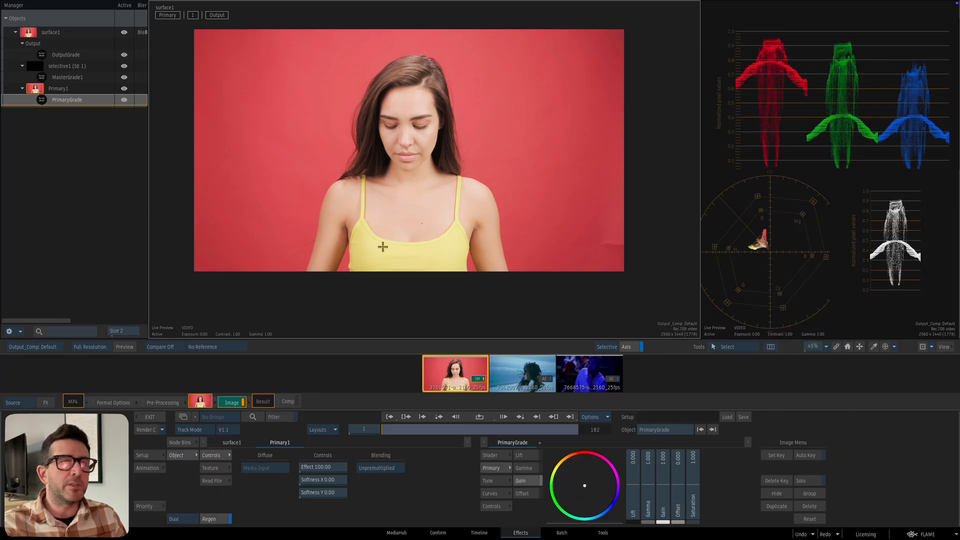
click(98, 164)
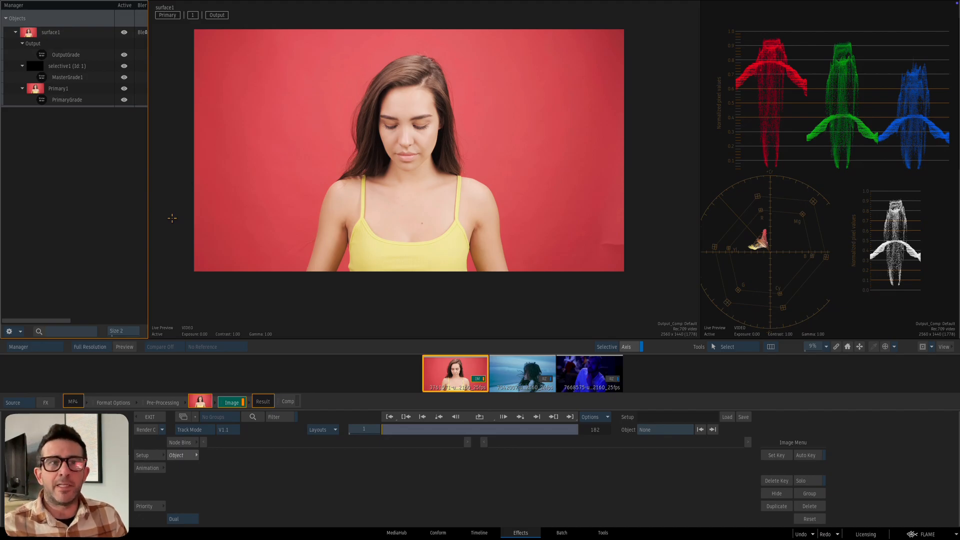
click(315, 188)
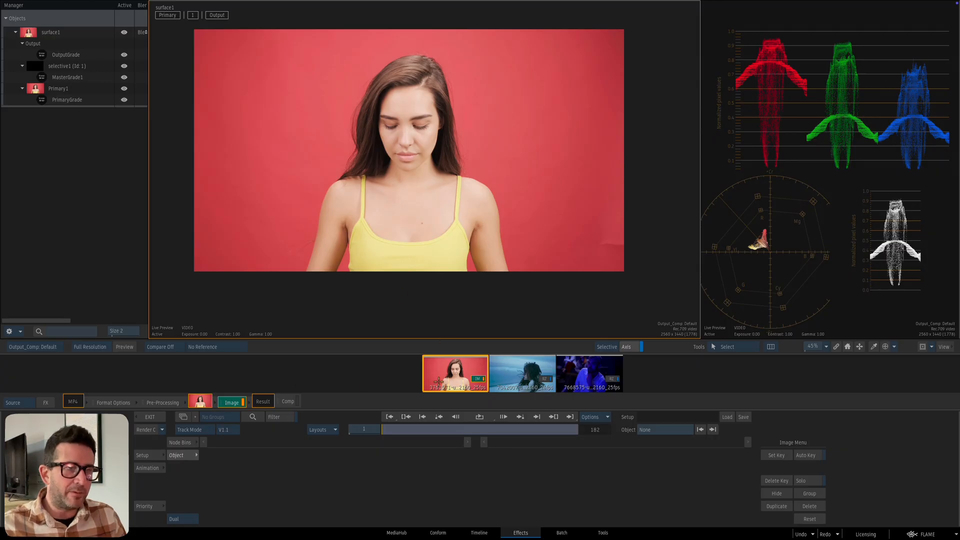
Hide and redisplay the clip storyboard strip several times, leaving it displayed.
drag(456, 370, 434, 372)
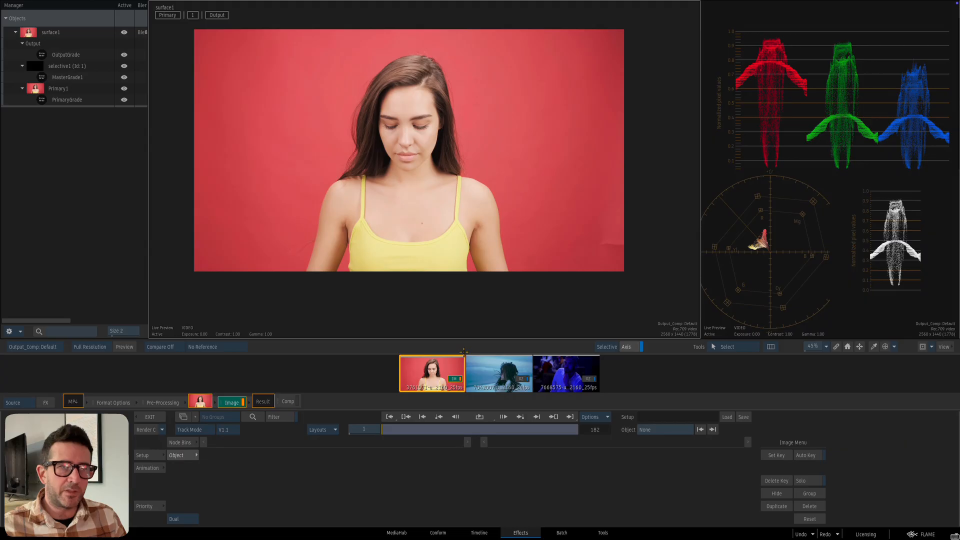
drag(463, 352, 456, 375)
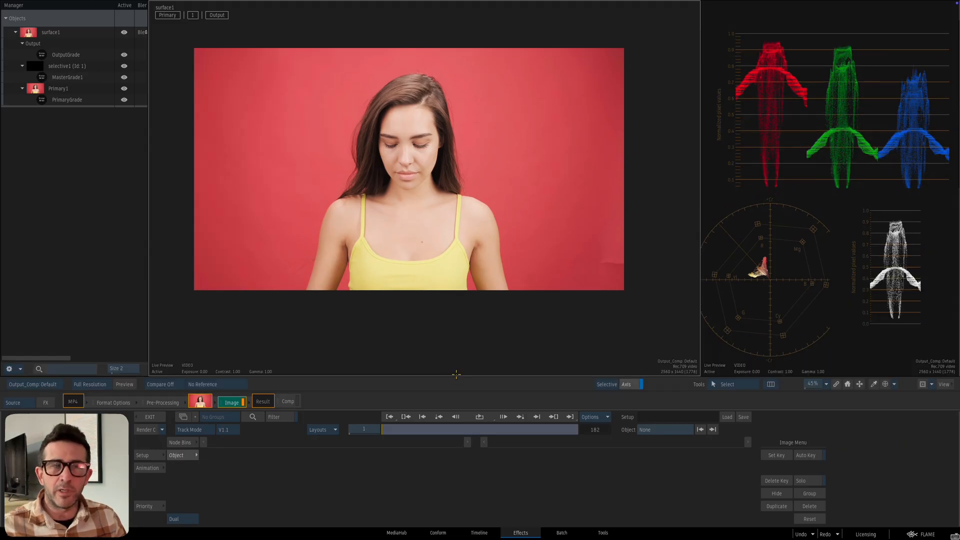
key(alt+s)
key(alt+s)
key(alt+s)
key(alt+s)
key(alt+s)
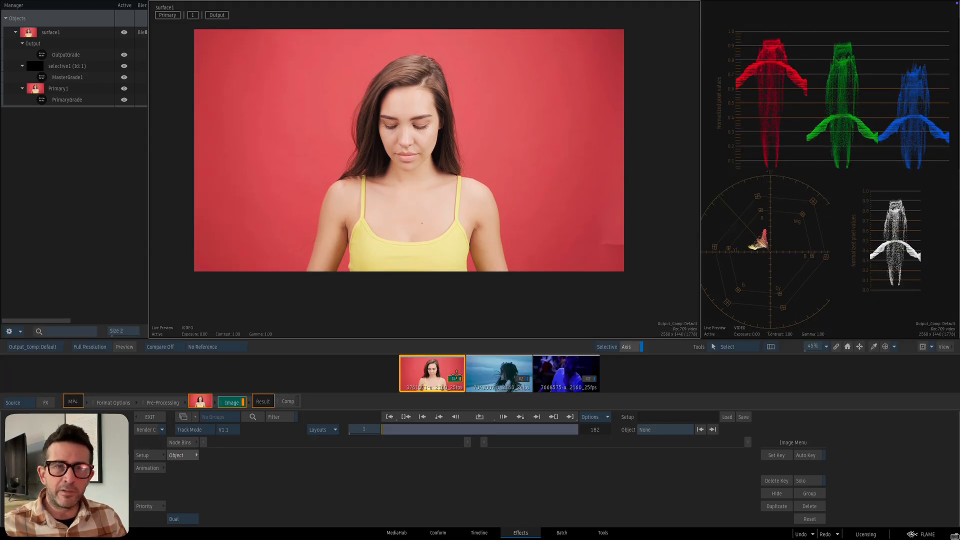
key(alt+s)
key(alt+s)
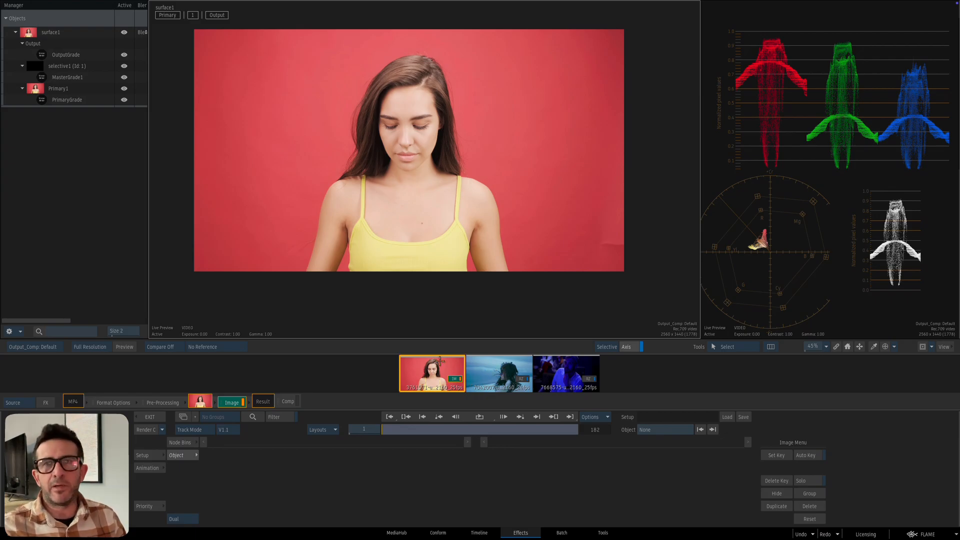
Inspect the image node schematic in a widened pane, and return to the object Manager sized to show the Blend Mode column.
click(85, 134)
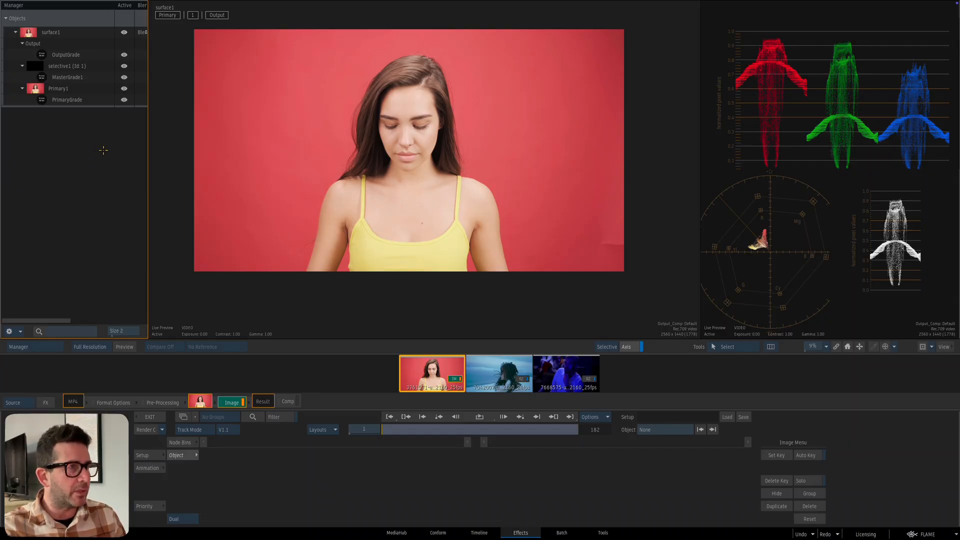
key(F4)
drag(79, 220, 283, 168)
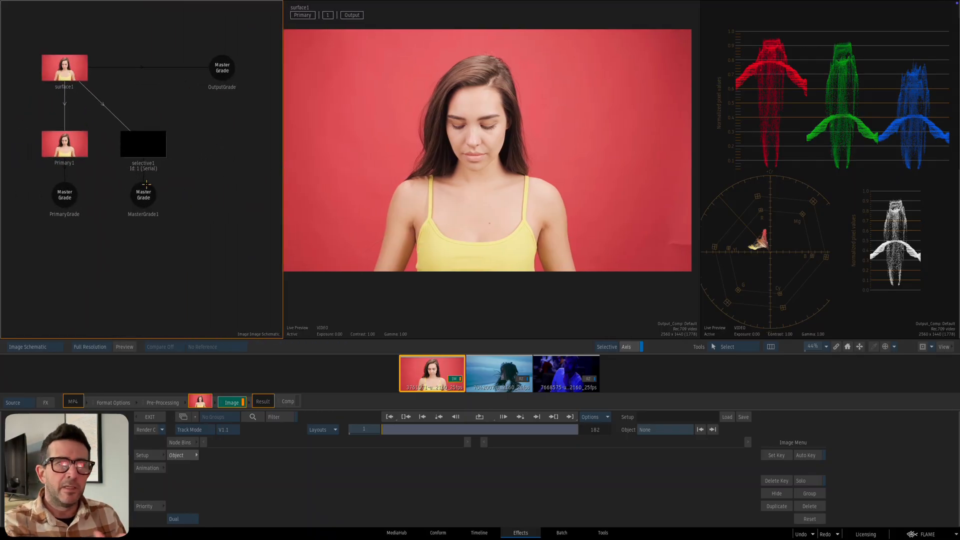
drag(223, 92, 159, 109)
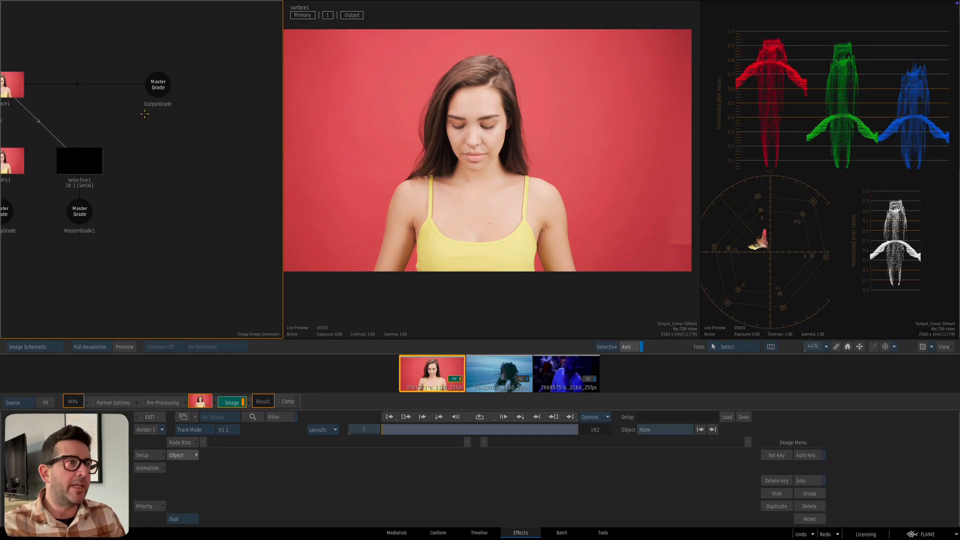
key(shift+grave)
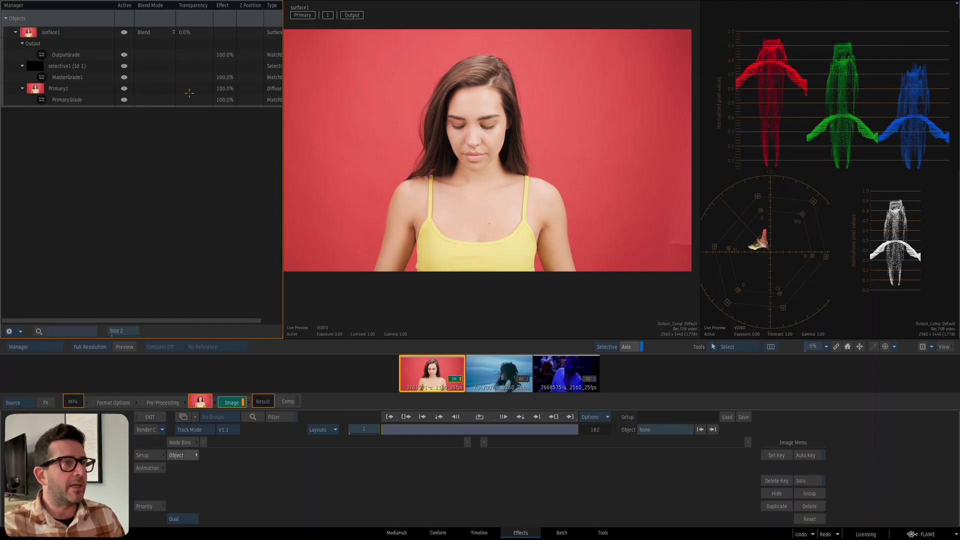
drag(282, 121, 195, 130)
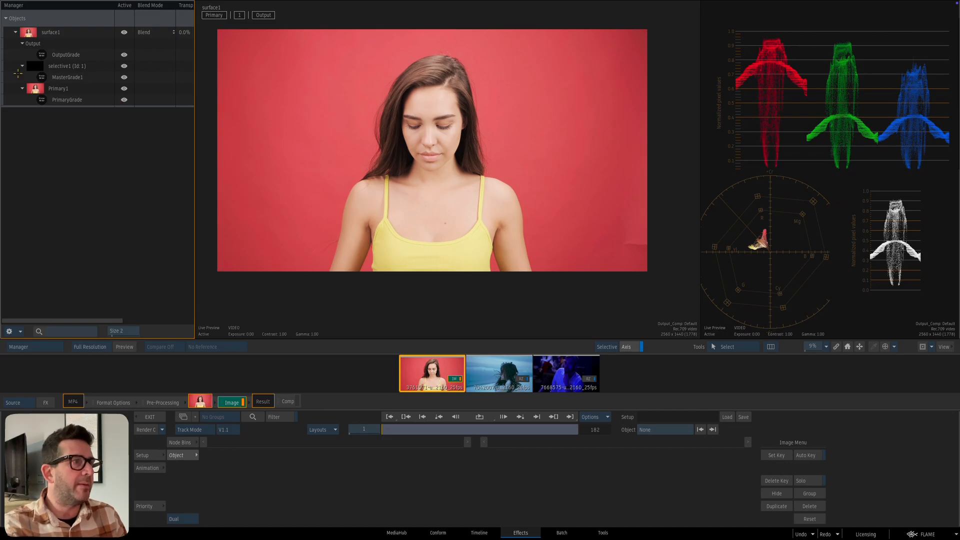
Select the selective1 object and enlarge the RGB parade and luma waveform scopes within the scopes viewport.
click(59, 68)
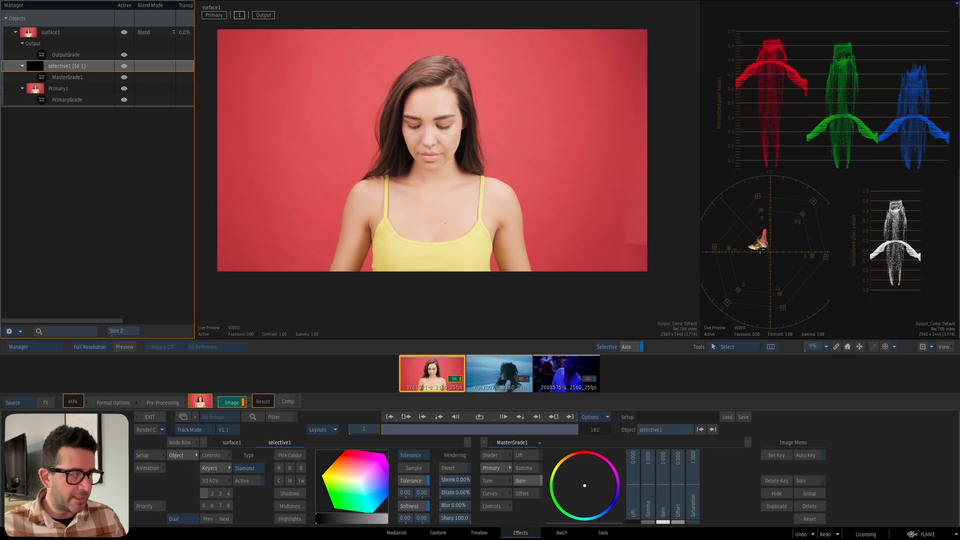
click(776, 245)
drag(777, 246, 735, 229)
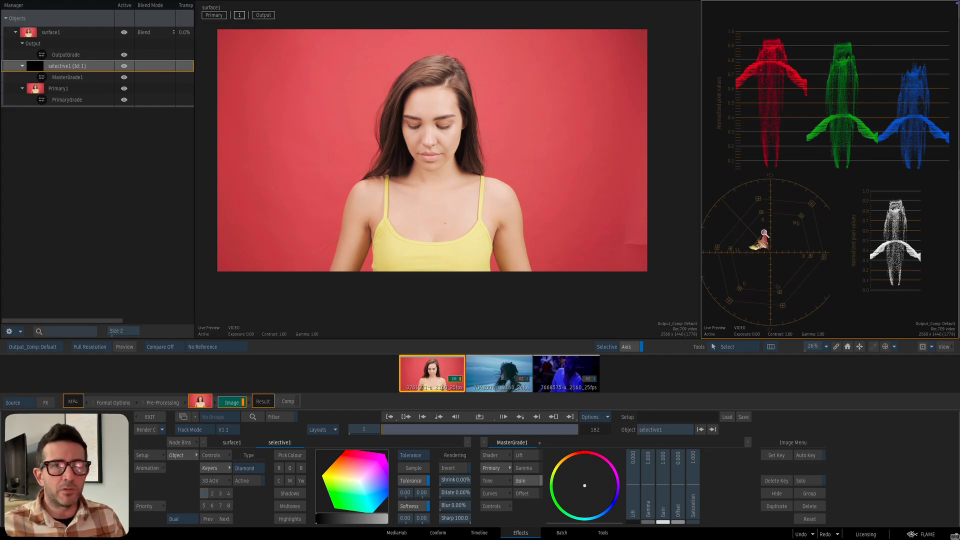
drag(766, 234, 775, 202)
drag(794, 110, 832, 122)
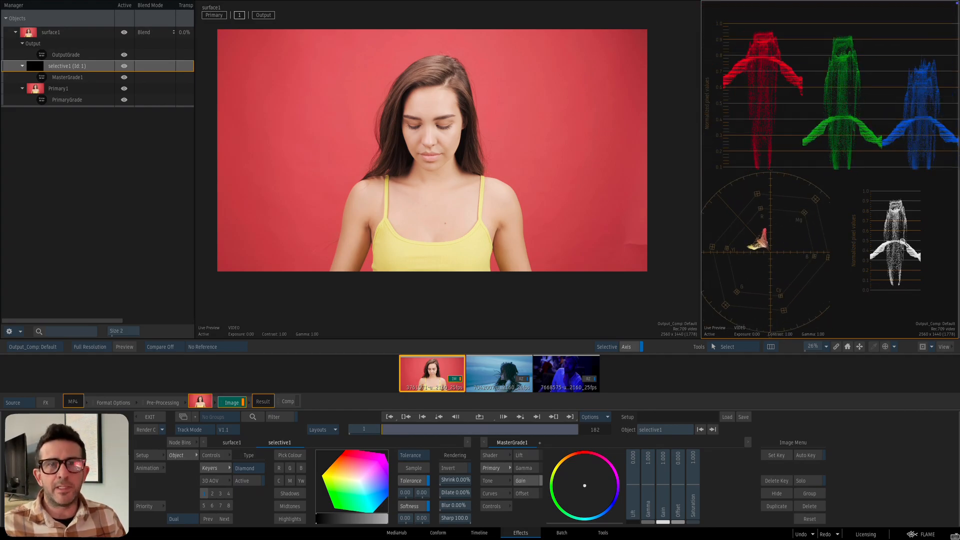
drag(903, 243, 928, 220)
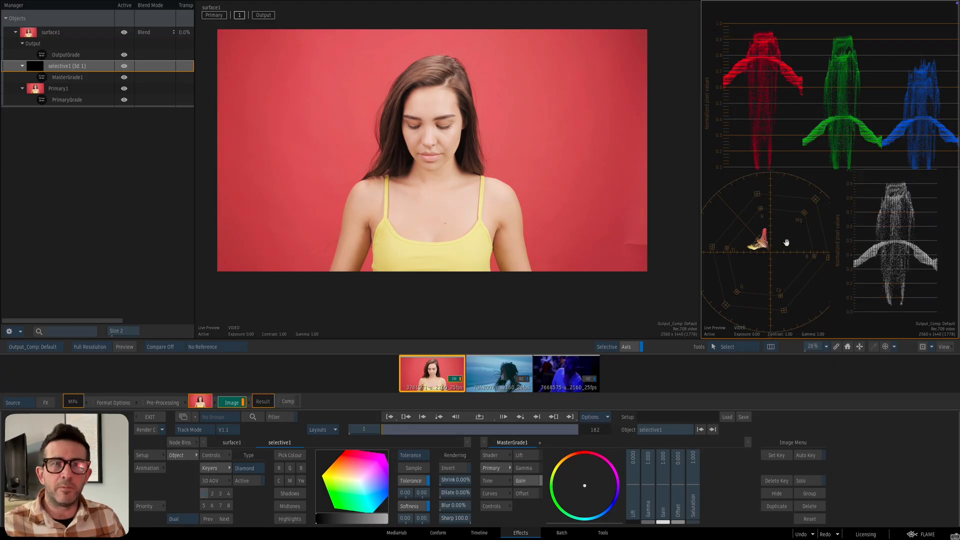
drag(790, 241, 776, 223)
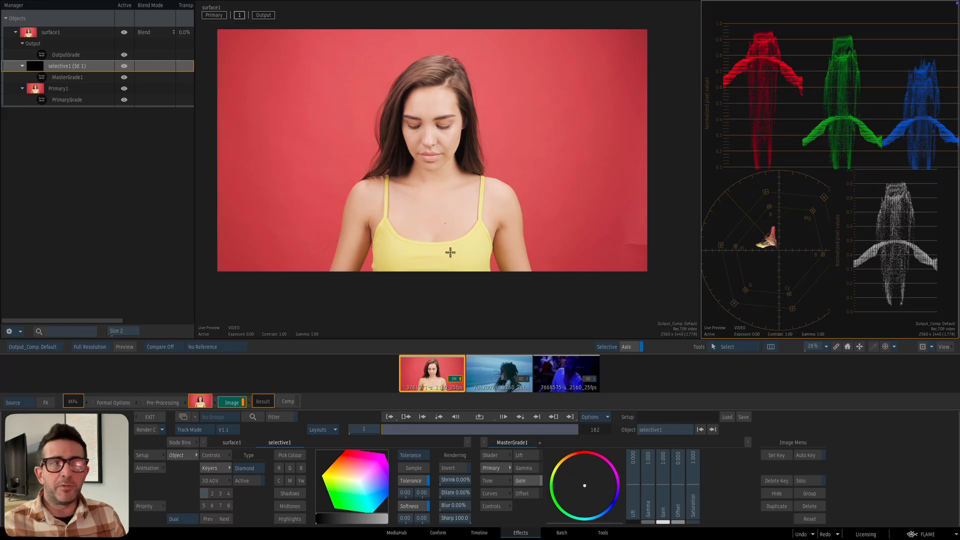
drag(469, 233, 475, 244)
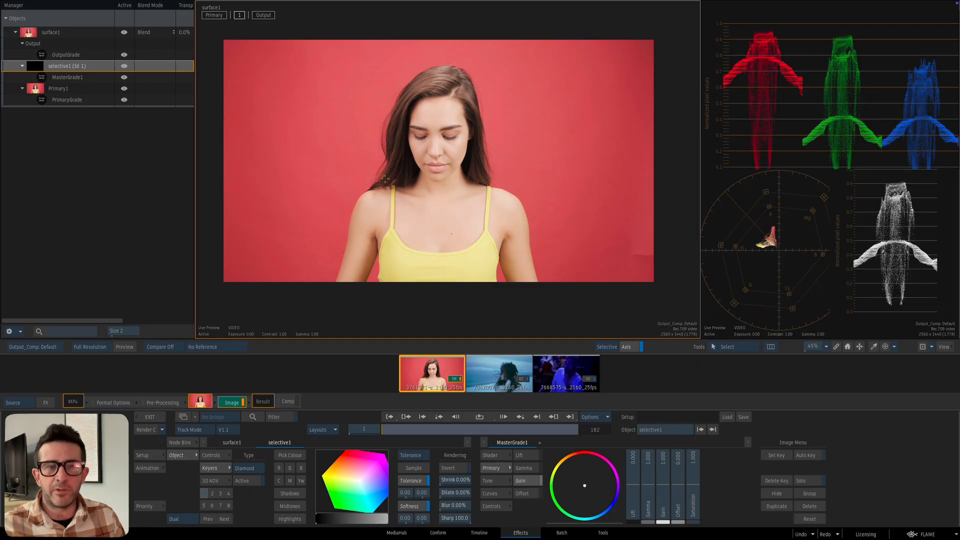
Check the Image Type options in MasterGrade1's controls, keep Video, and return to its primary grading controls.
click(507, 505)
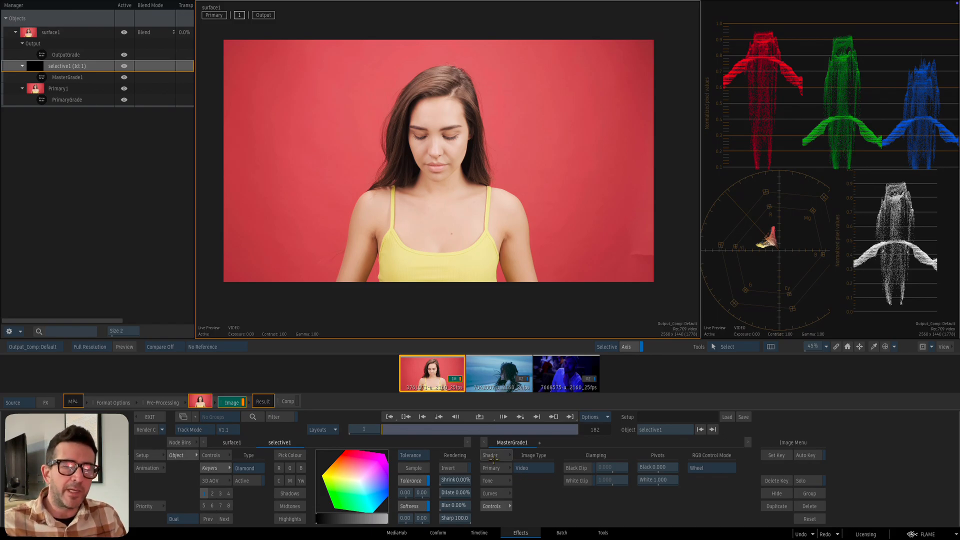
click(533, 471)
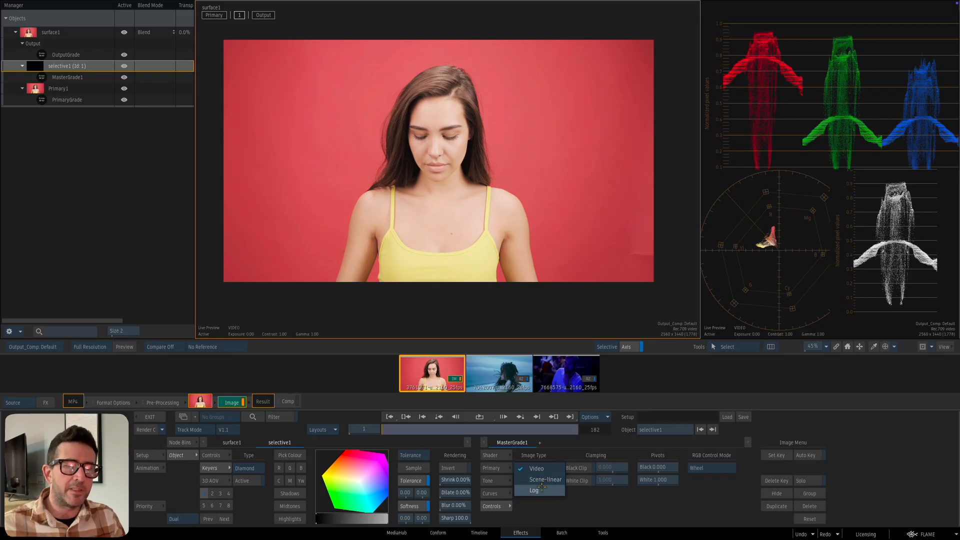
click(568, 511)
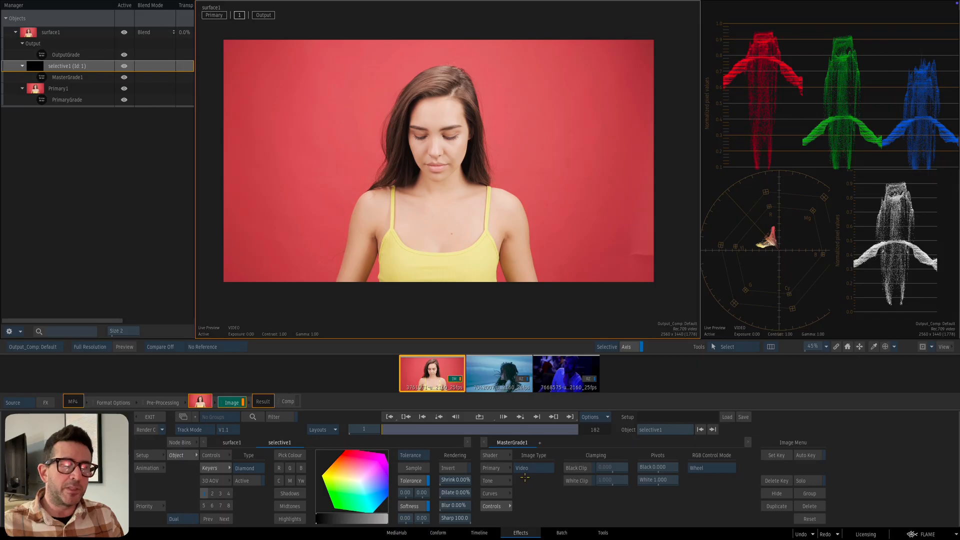
click(499, 468)
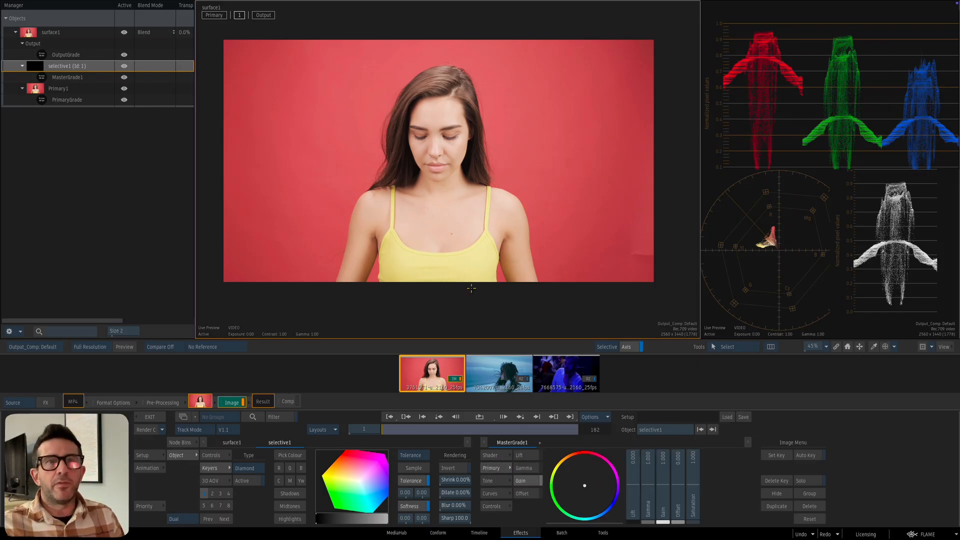
Rename the PrimaryGrade object as levels, and set its lift to -0.035 and gain to 1.015.
click(70, 99)
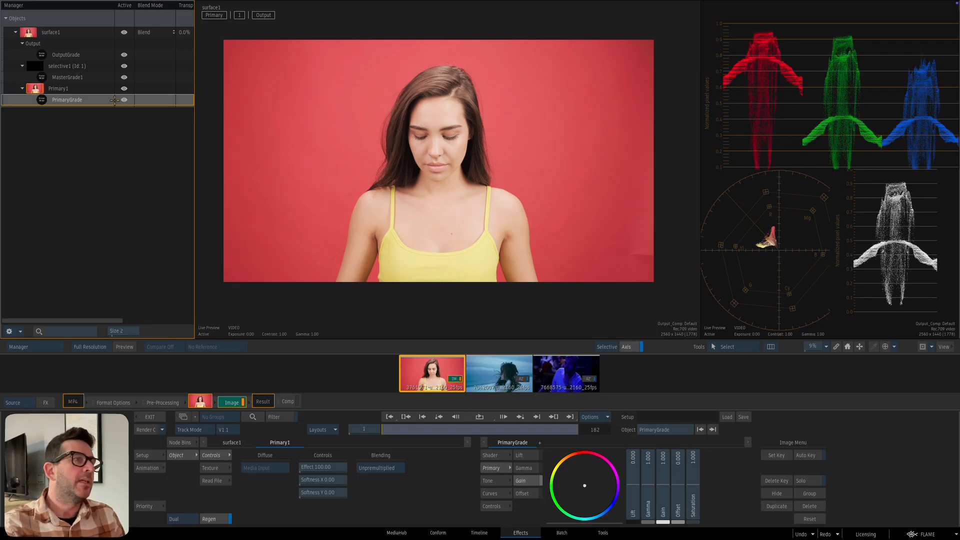
click(667, 429)
text(levels)
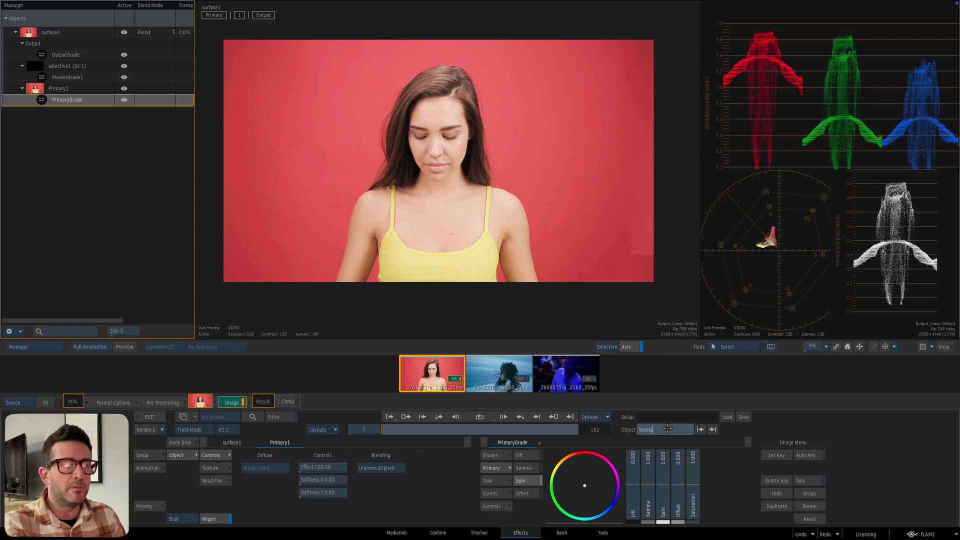
key(Return)
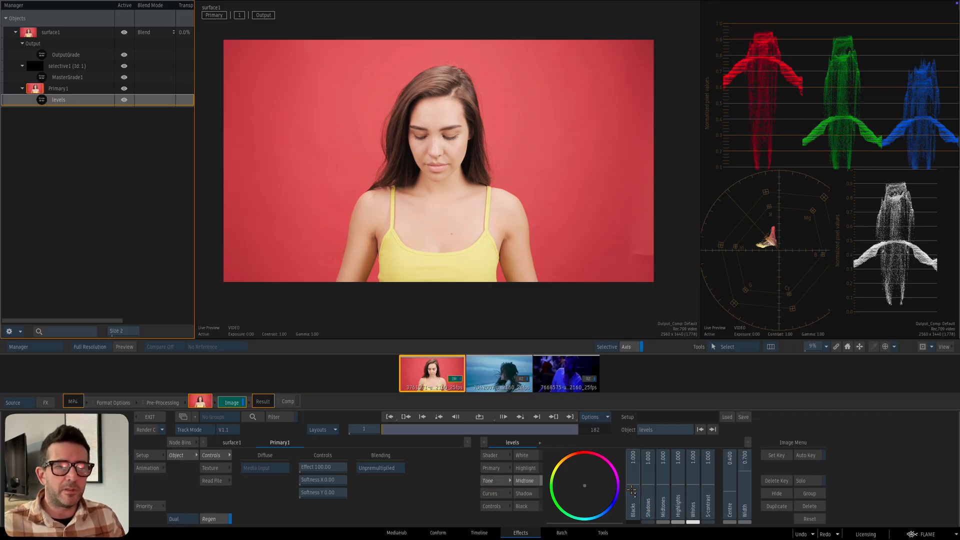
drag(630, 489, 663, 483)
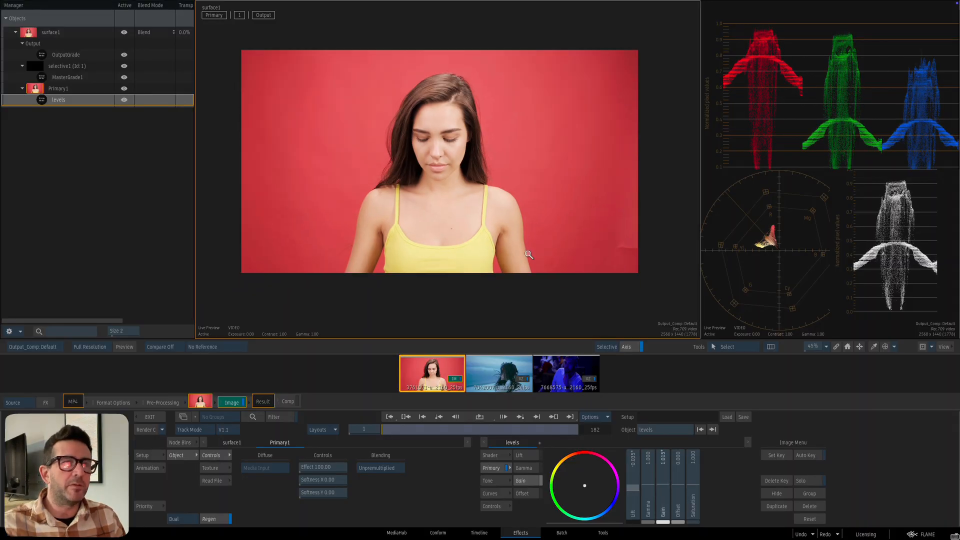
Compare the original front media with the graded output several times, finishing on the graded output.
key(F1)
key(F4)
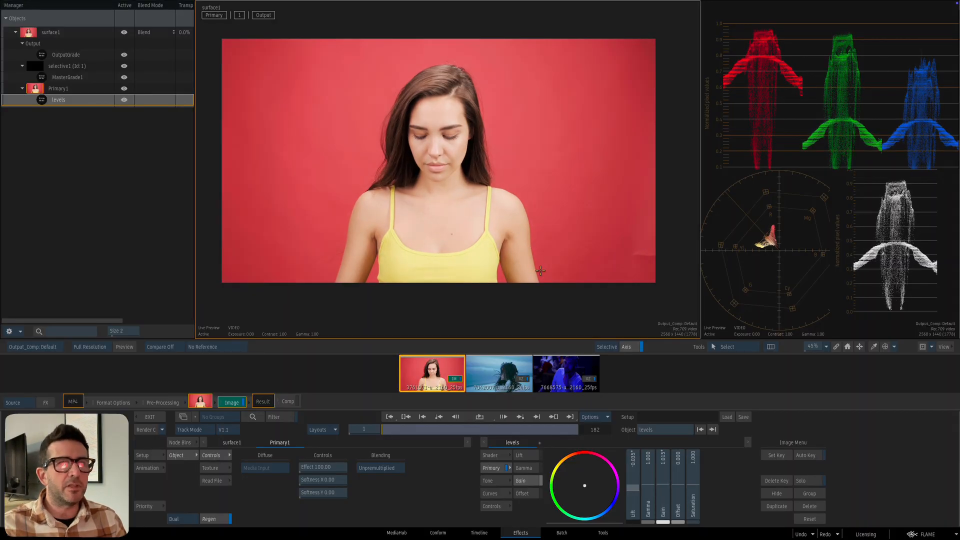
key(F1)
key(F4)
key(F1)
key(F4)
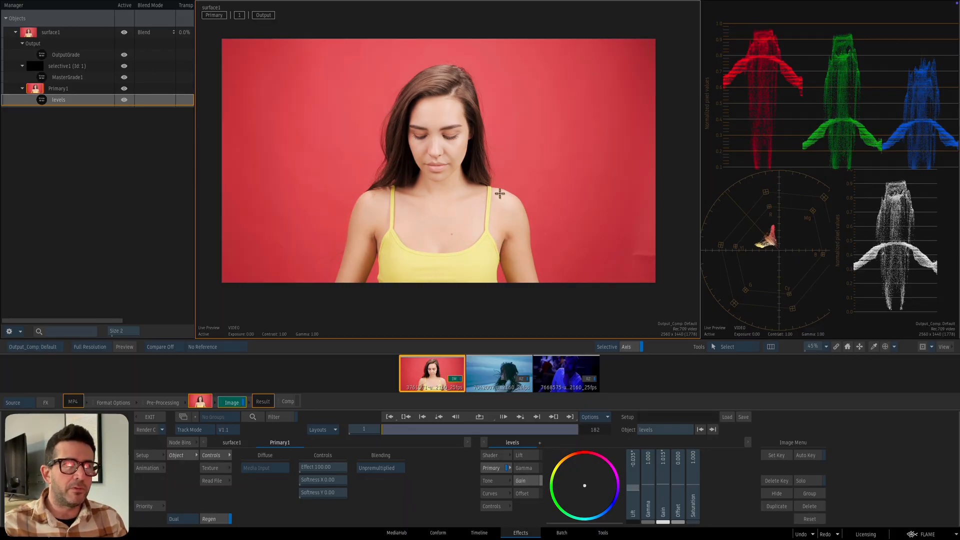
key(F1)
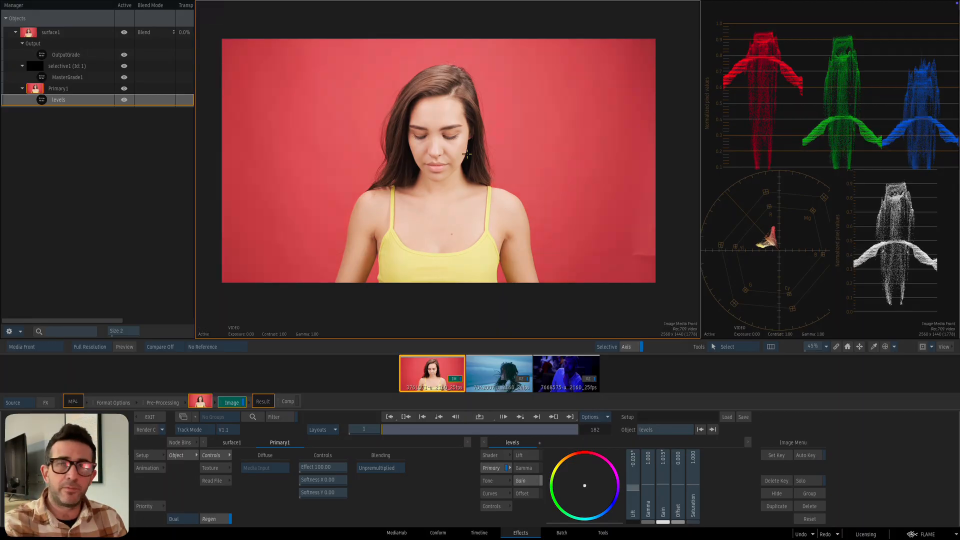
key(F4)
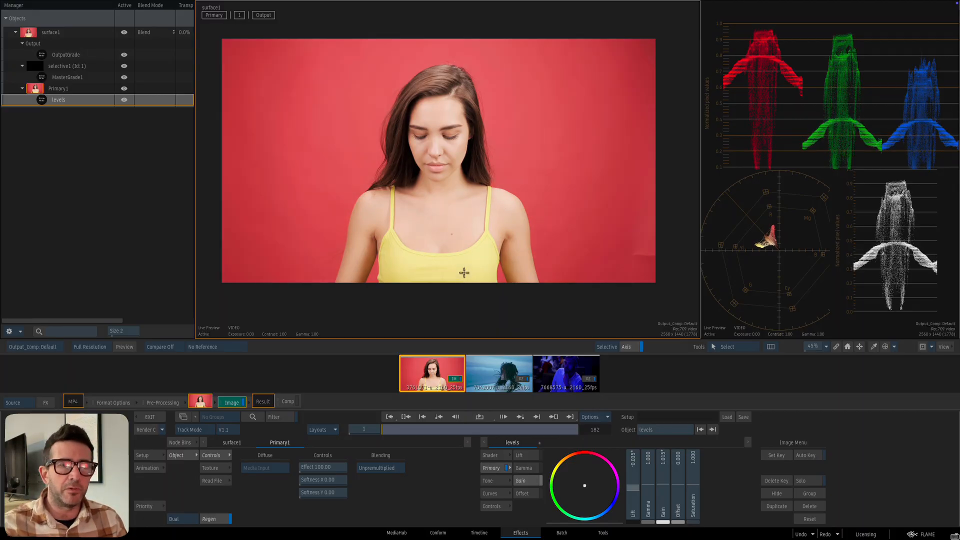
Select the selective1 object and rename it as contrast.
click(58, 67)
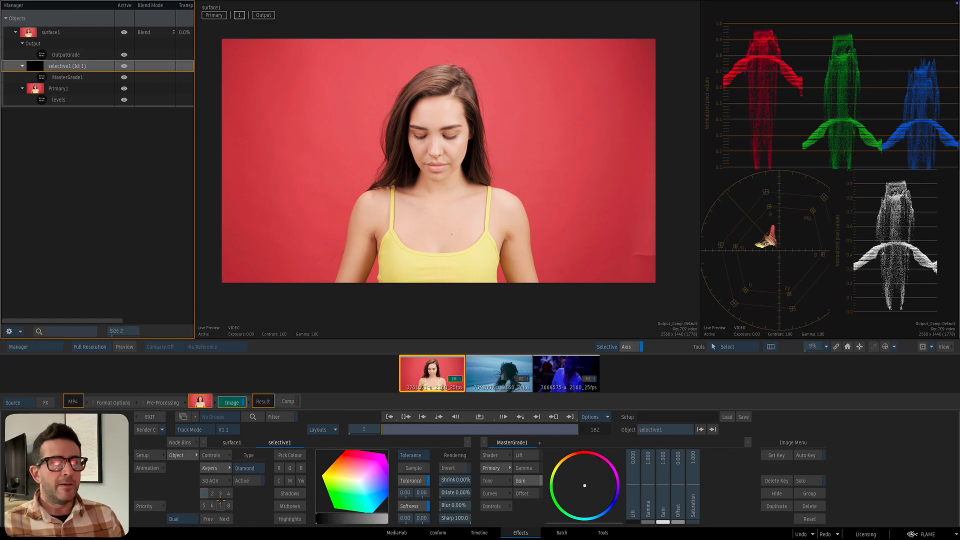
double_click(69, 67)
click(665, 434)
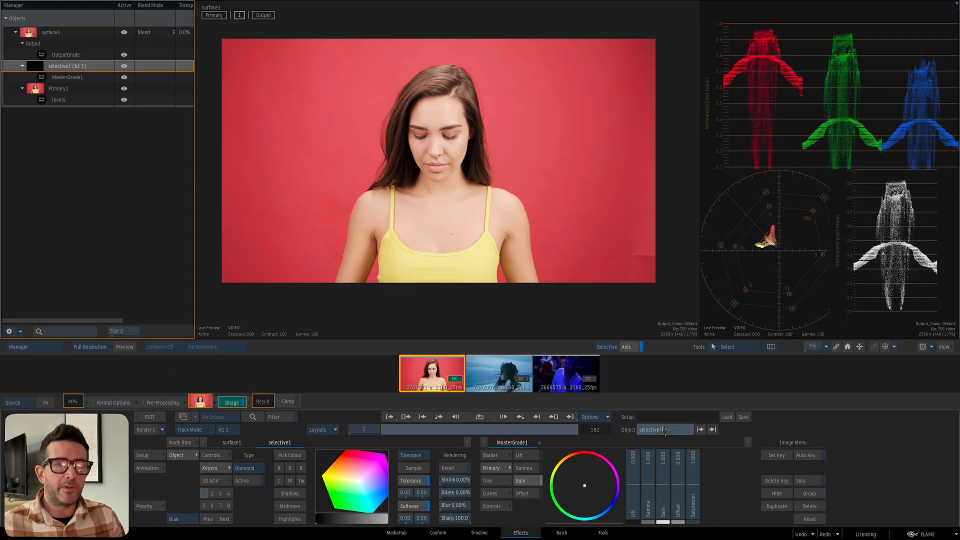
key(BackSpace)
text(contras)
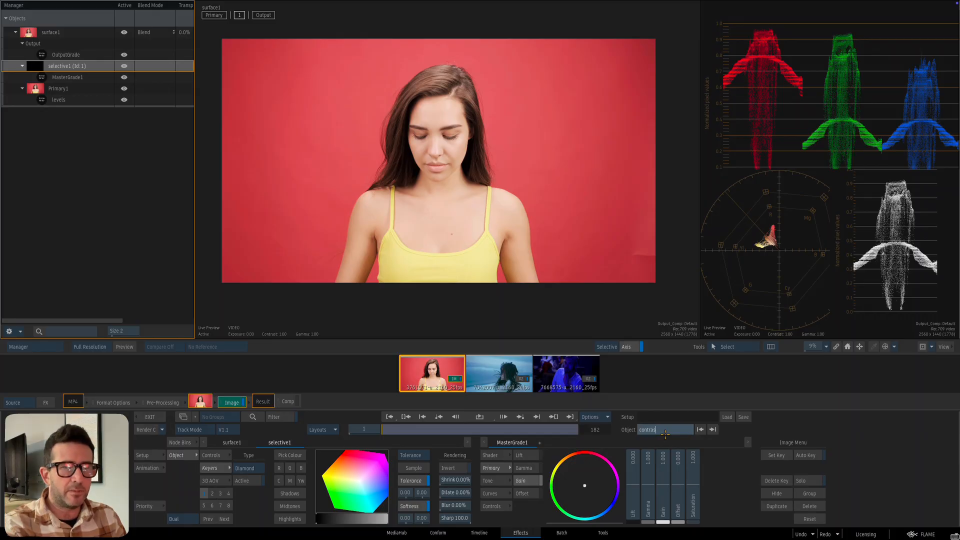
text(t)
key(Return)
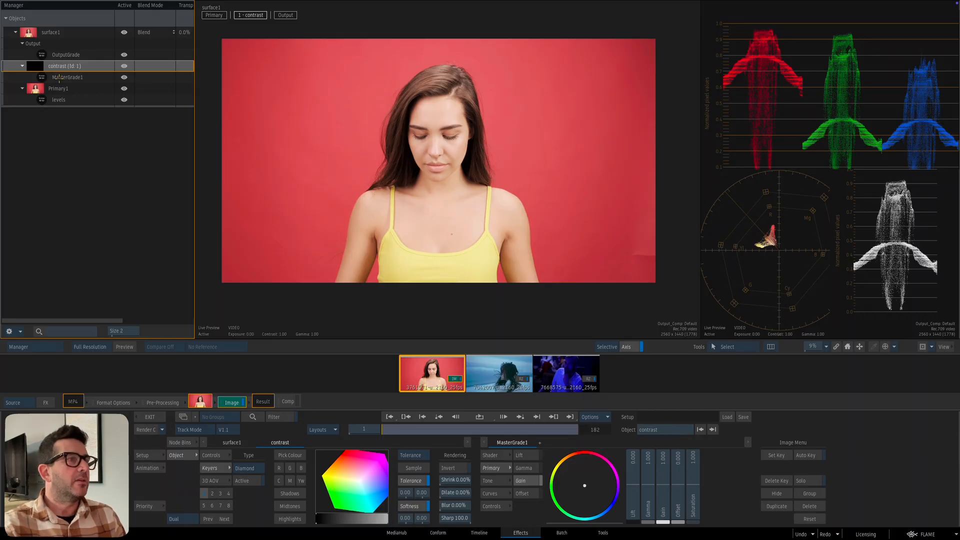
Try increasing the S-Contrast value in MasterGrade1's tone controls for the contrast selective.
click(492, 493)
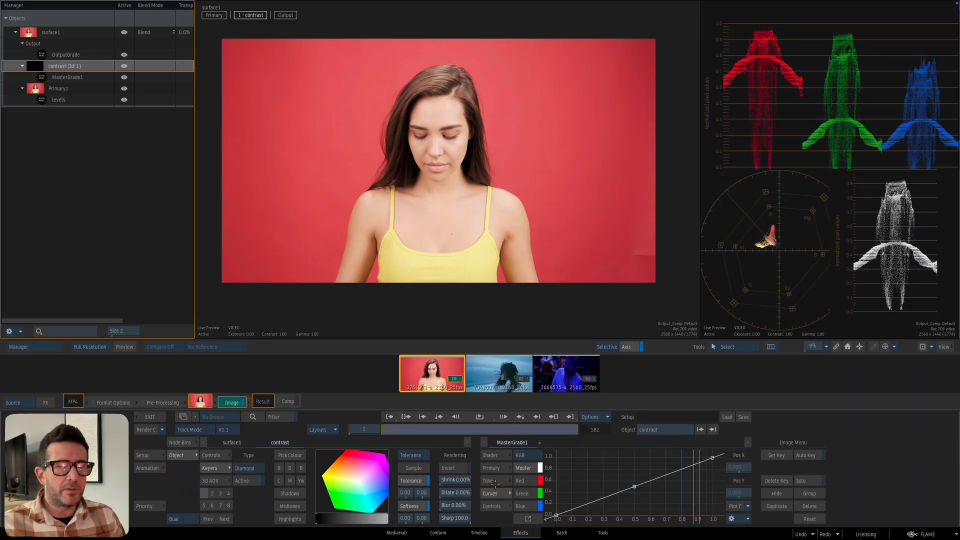
click(494, 481)
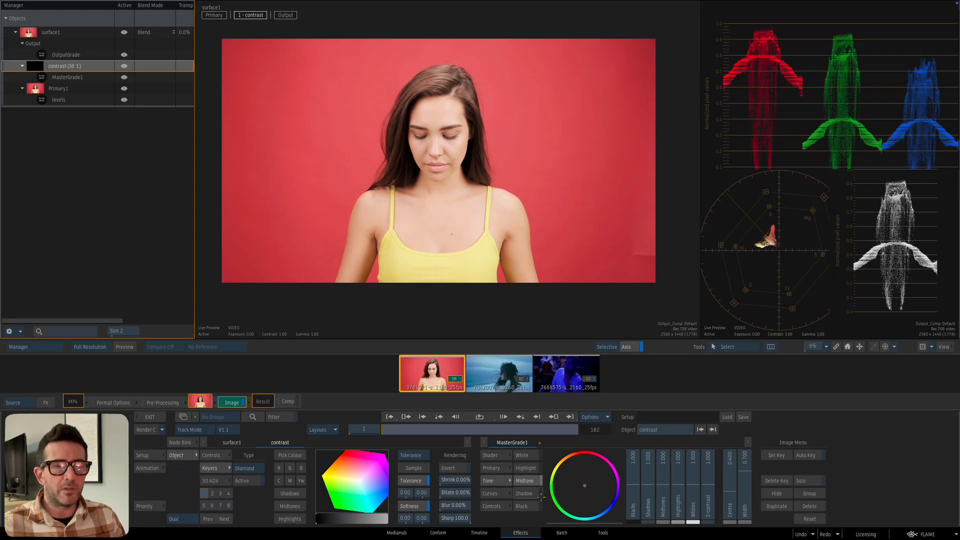
drag(708, 493, 708, 481)
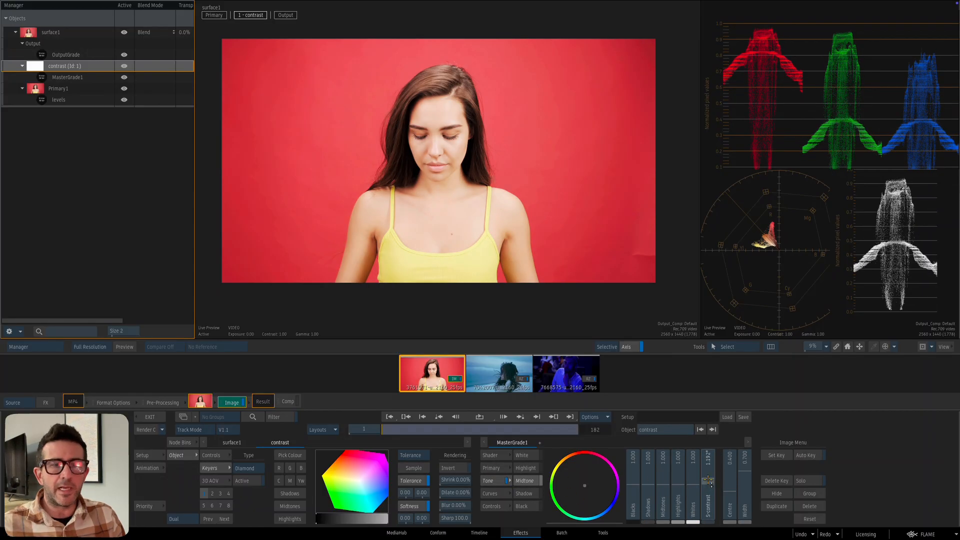
Add two points to MasterGrade1's master curve, lowering the one in the shadows and raising the one at about 0.8 in the highlights.
click(491, 494)
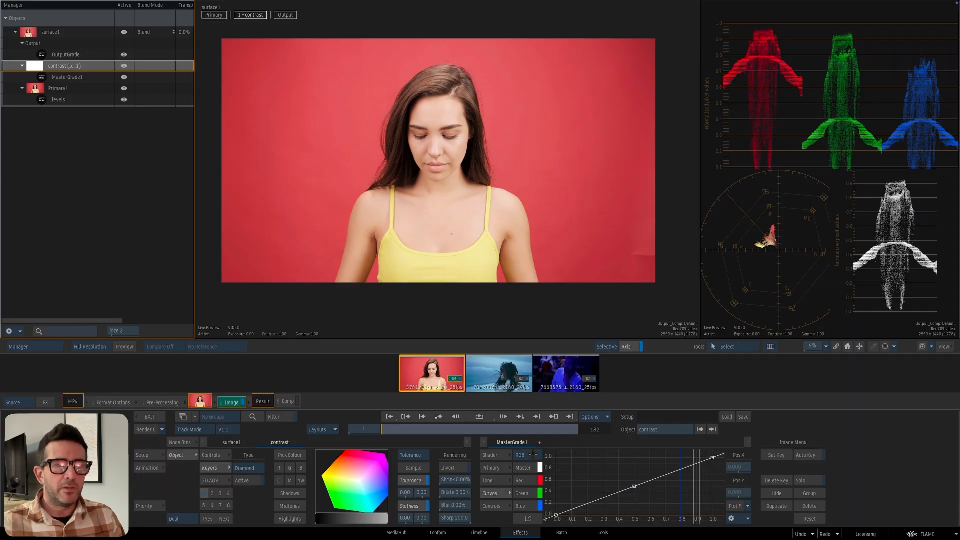
click(524, 468)
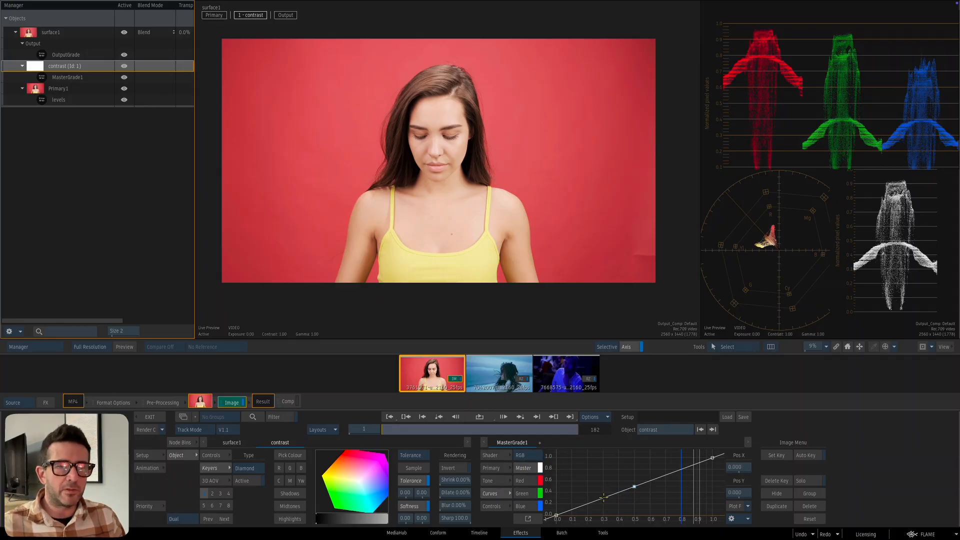
drag(604, 499, 600, 506)
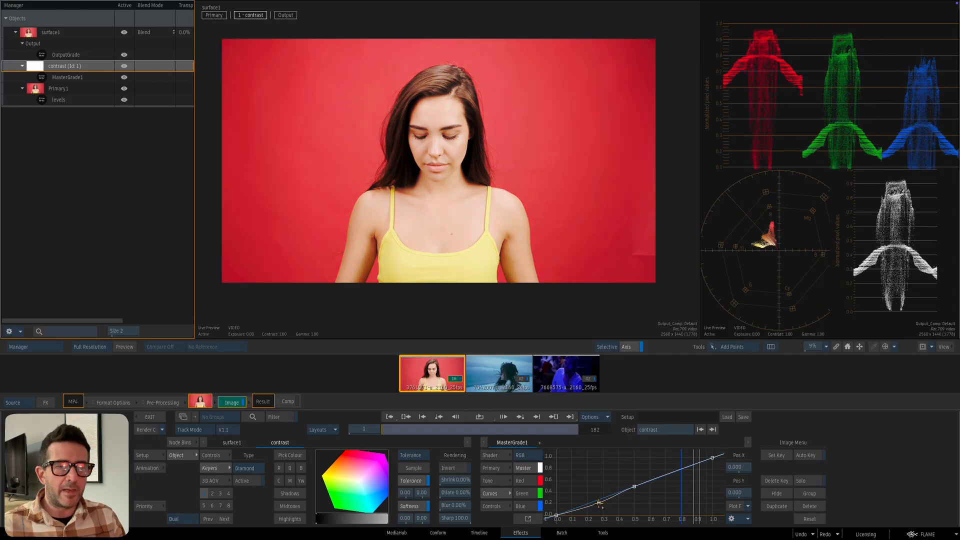
drag(681, 469, 681, 466)
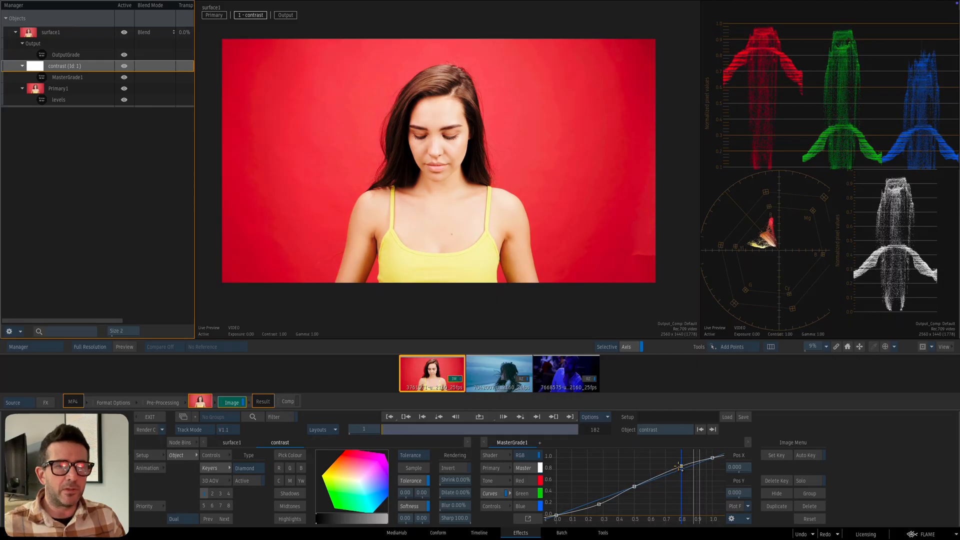
Delete the middle point of the master curve and shift the shadow point to about 0.23 on the horizontal axis.
key(d)
click(634, 487)
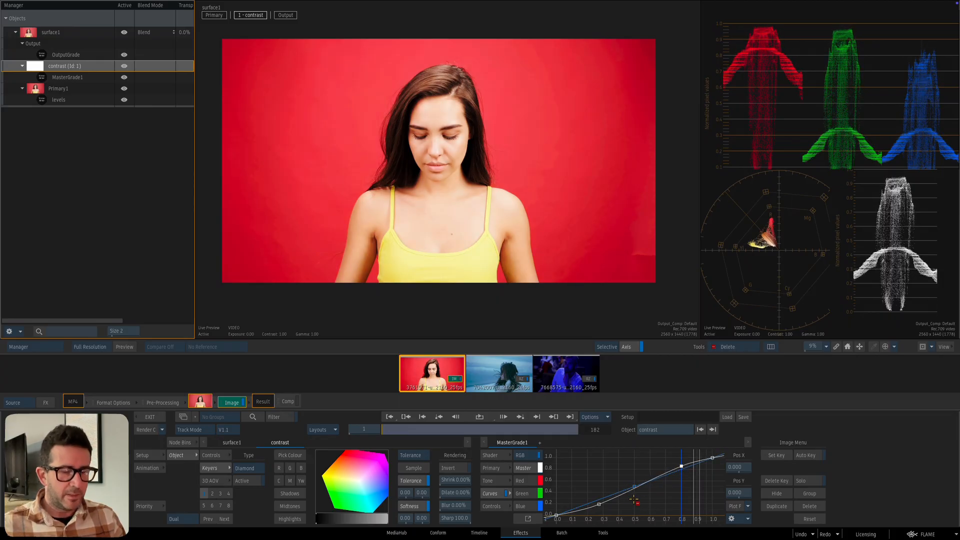
key(s)
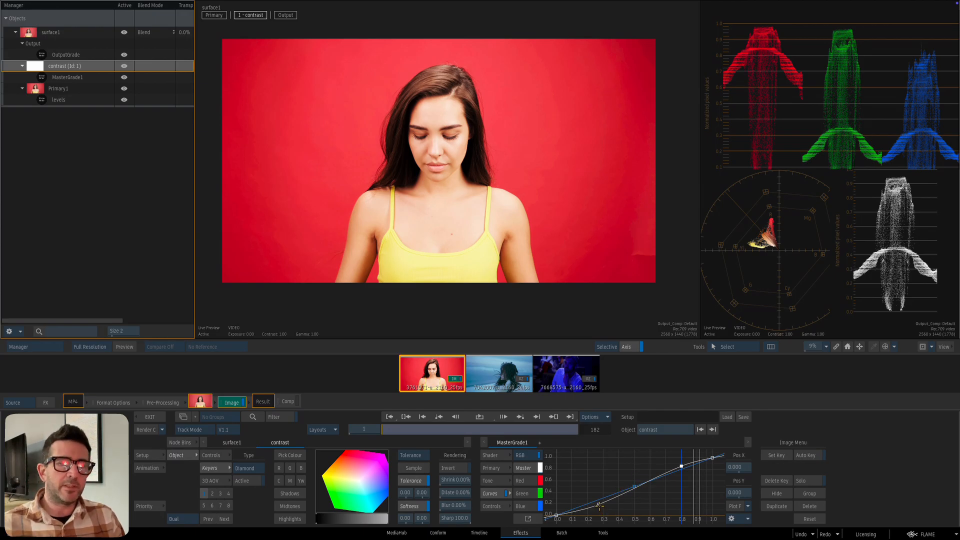
drag(599, 505, 592, 505)
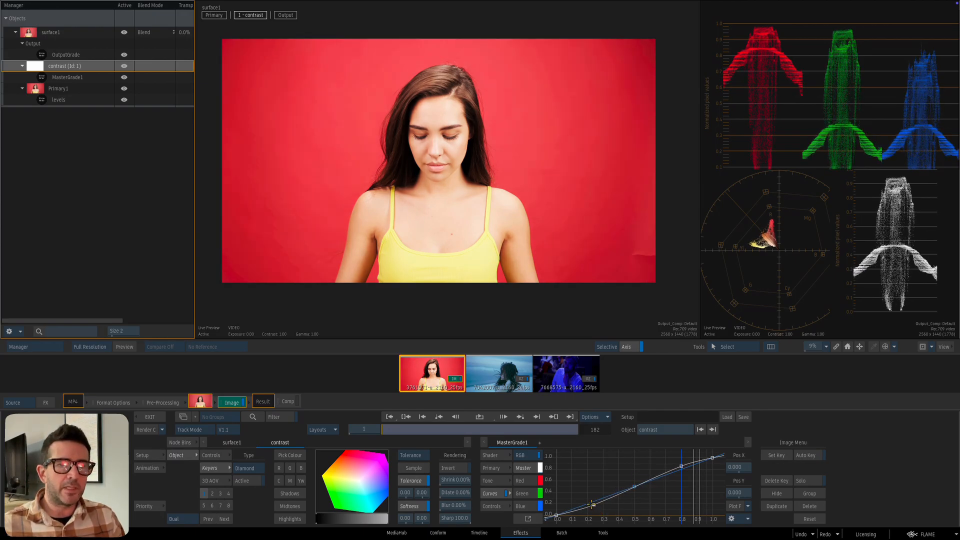
Show the explorer beside the scopes and delete both existing saved Timeline FX entries.
drag(527, 230, 522, 231)
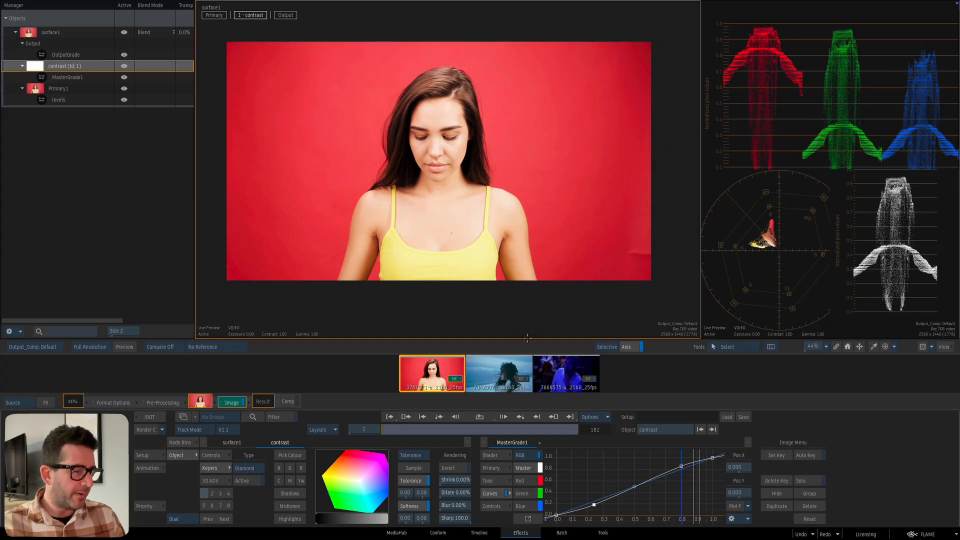
key(ctrl+shift+e)
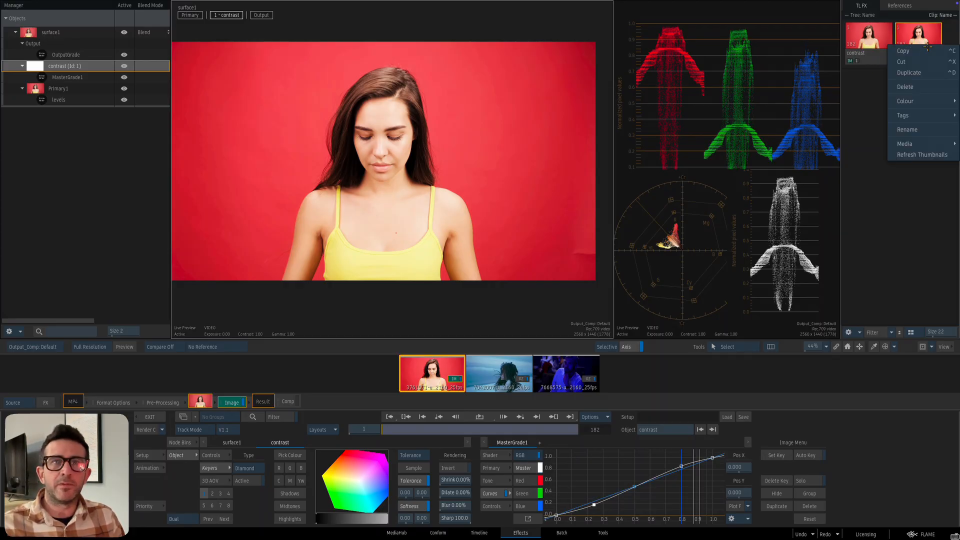
right_click(920, 43)
click(906, 87)
right_click(881, 50)
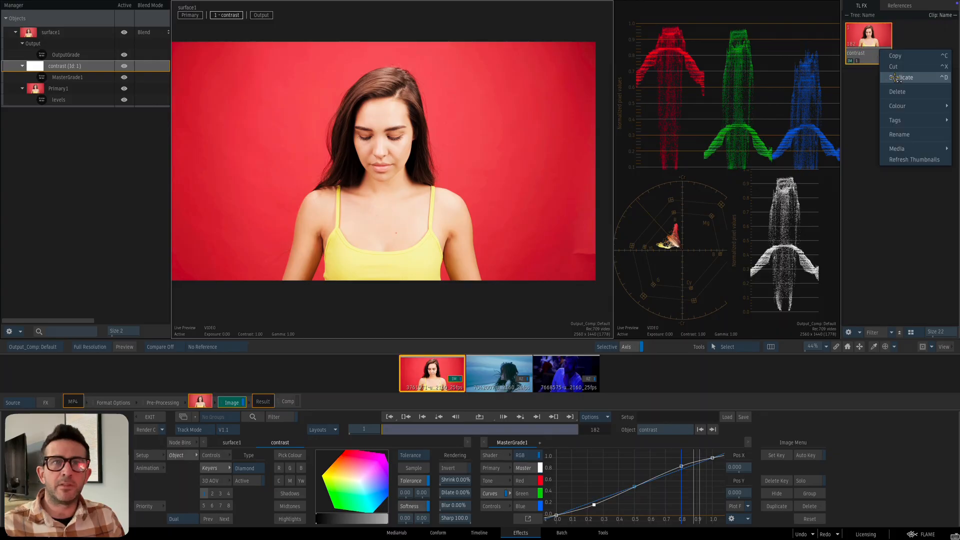
click(895, 91)
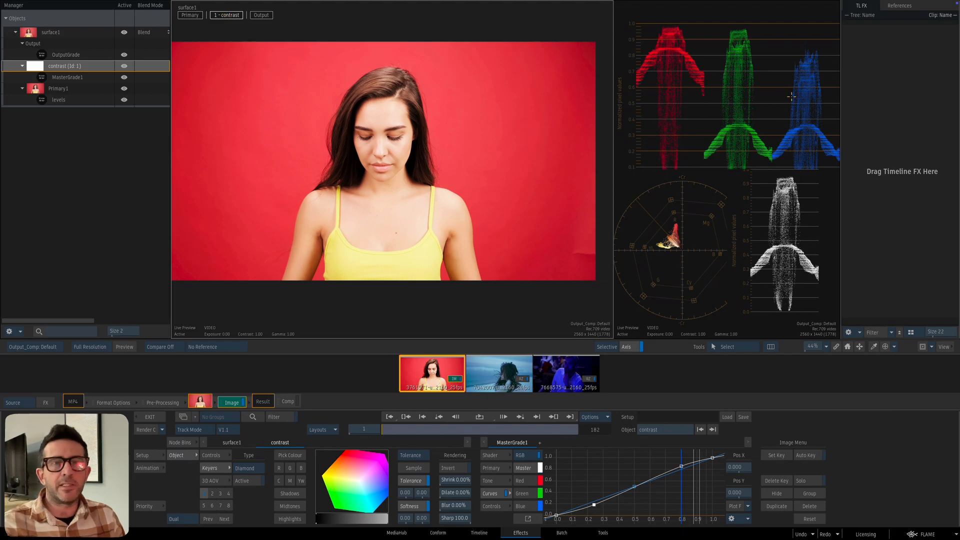
Save the contrast selective to the explorer, keeping the name contrast.
right_click(228, 15)
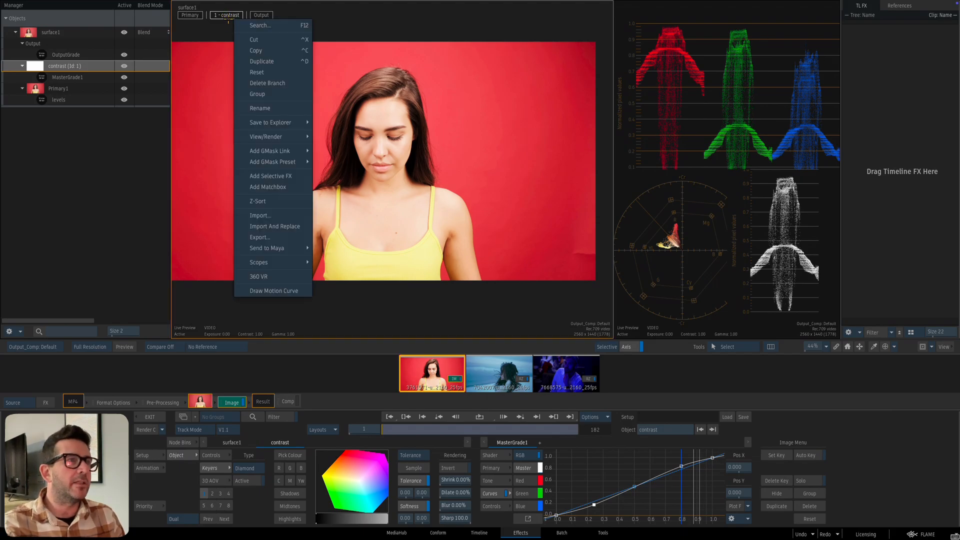
mouse_move(287, 122)
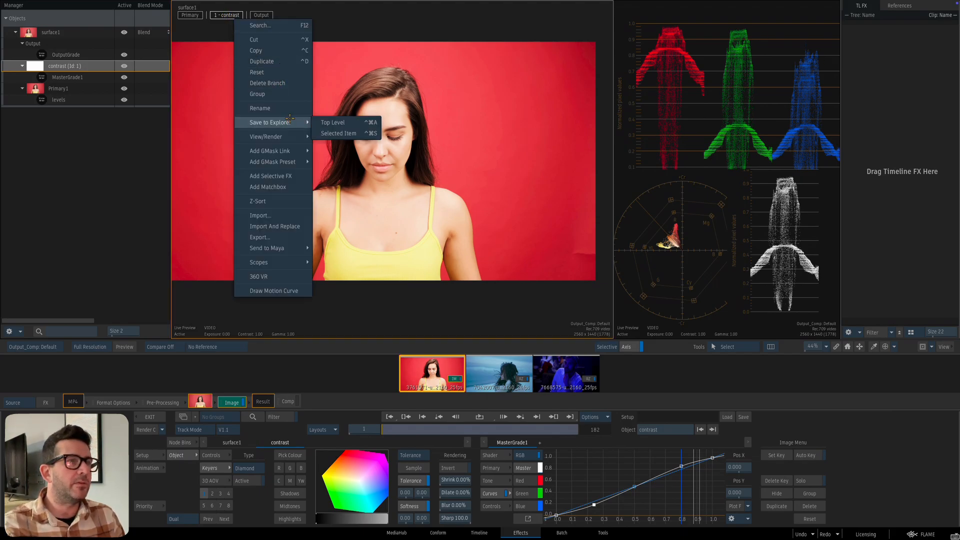
click(344, 123)
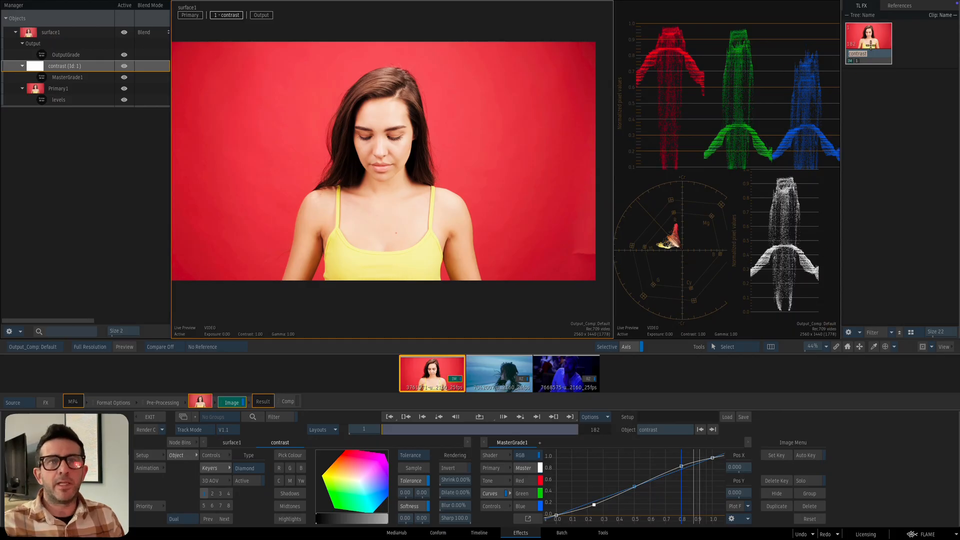
click(899, 121)
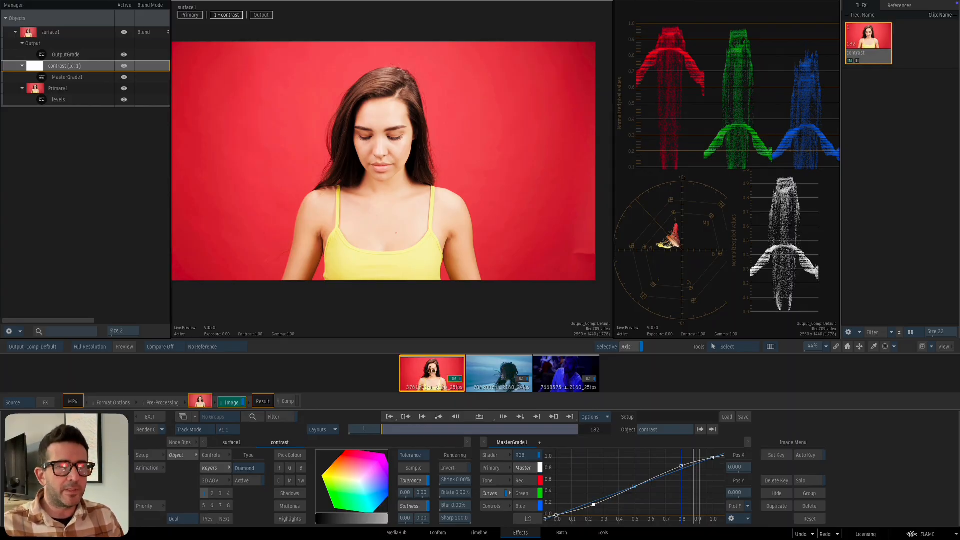
Store the portrait clip's entire Image effect in the explorer and name it shot01.
drag(454, 379, 919, 108)
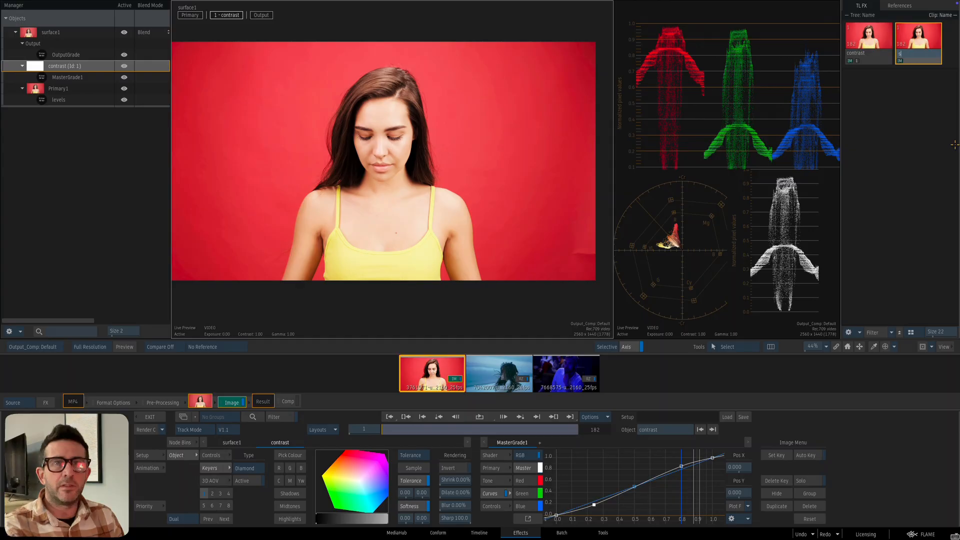
text(shot01)
key(Return)
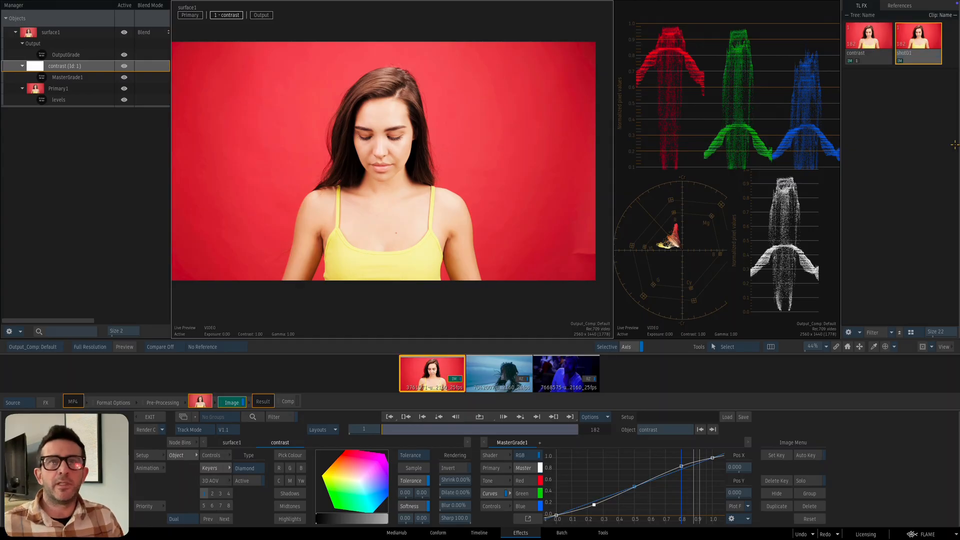
Apply the saved contrast selective to the second clip with the windblown hair, resolving the ID conflict with Replace All.
click(497, 374)
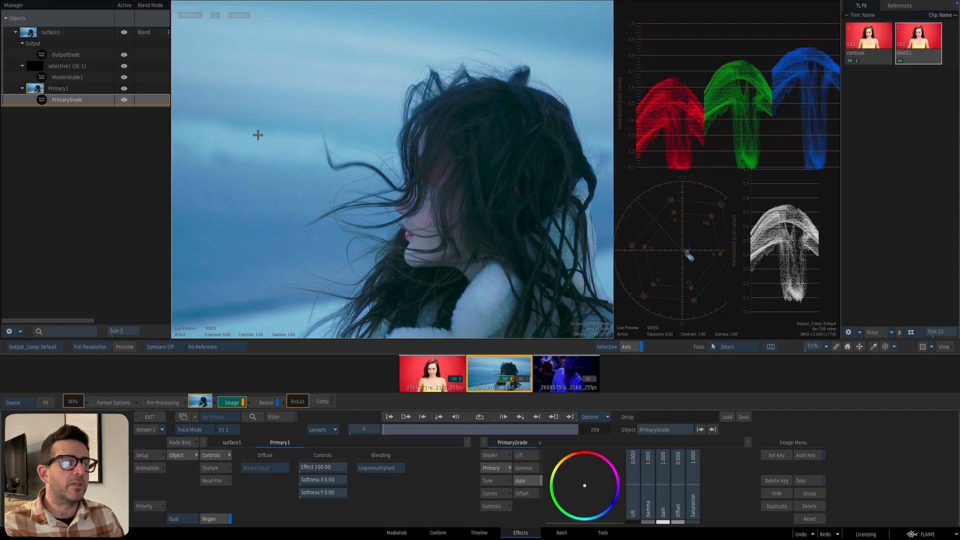
drag(872, 57, 496, 358)
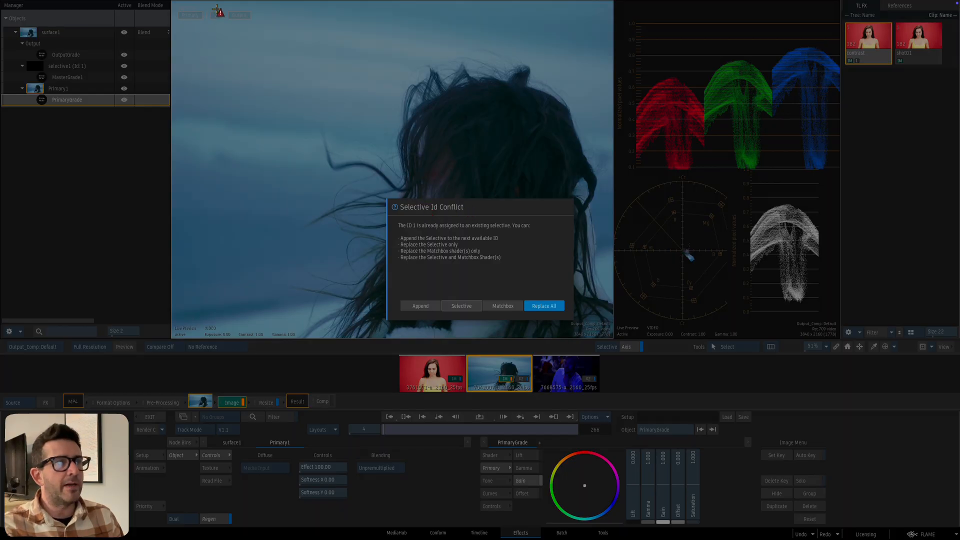
click(547, 307)
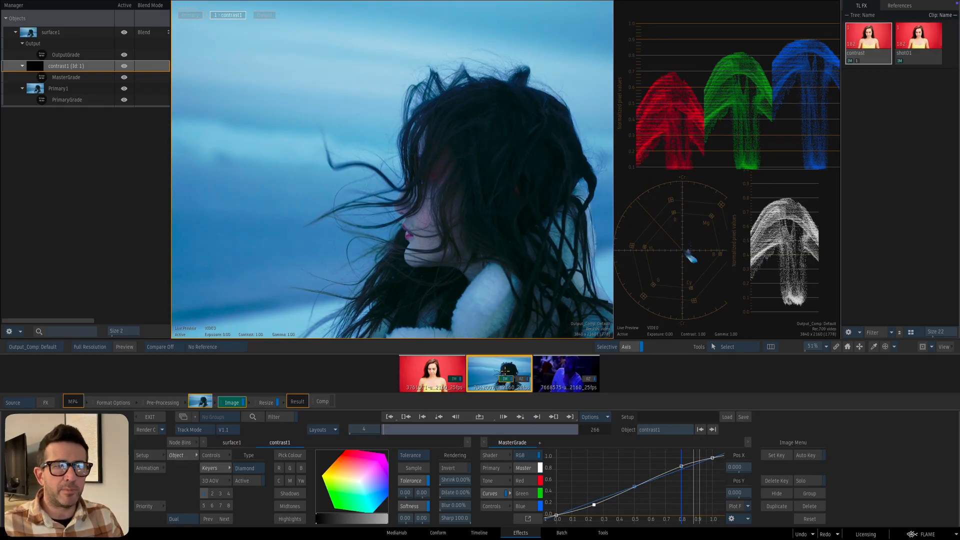
Apply the saved shot01 Image setup to the third clip of the man in blue light.
click(564, 378)
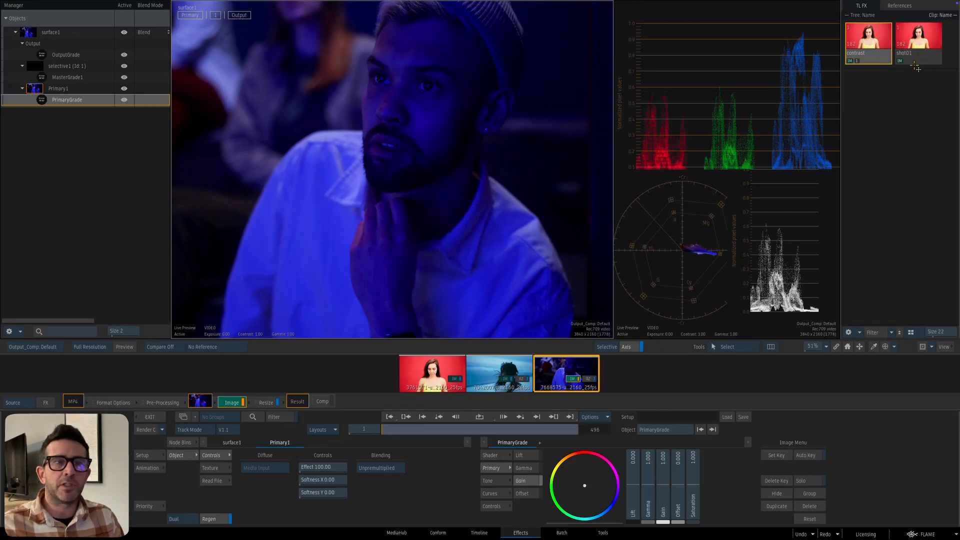
drag(917, 56, 574, 371)
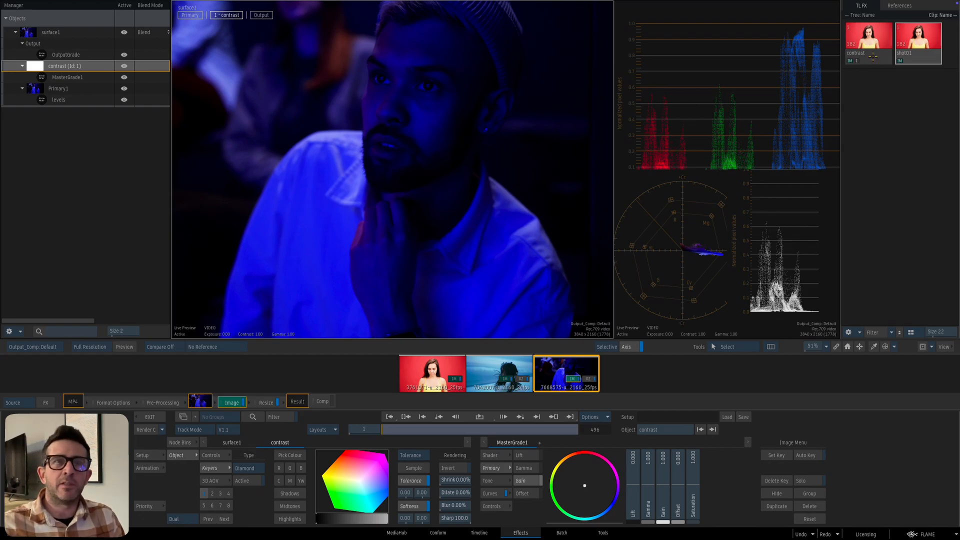
Return to the red-background portrait clip and hide the explorer.
click(437, 378)
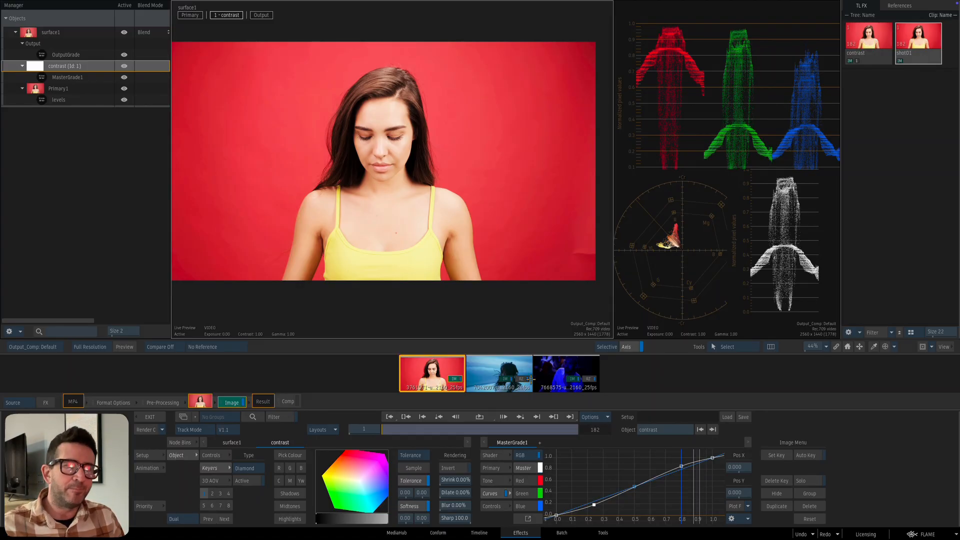
click(922, 33)
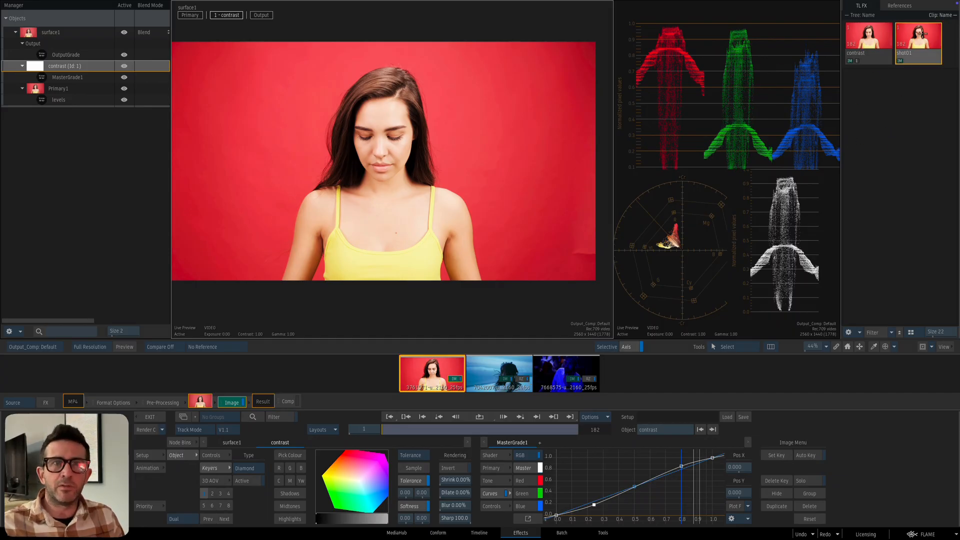
key(ctrl+shift+e)
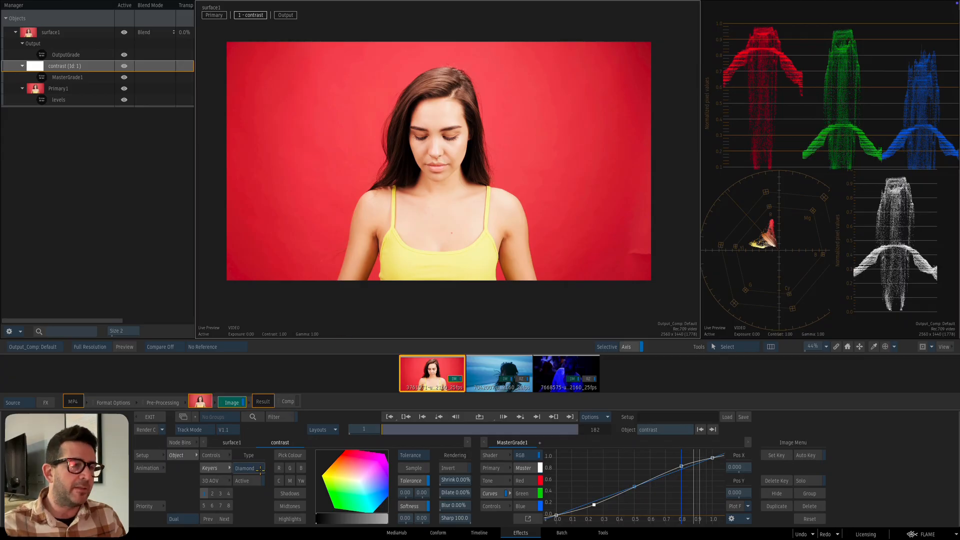
Add a second selective to the portrait clip and set its keyer to Semantic with Human Body analysis.
click(211, 494)
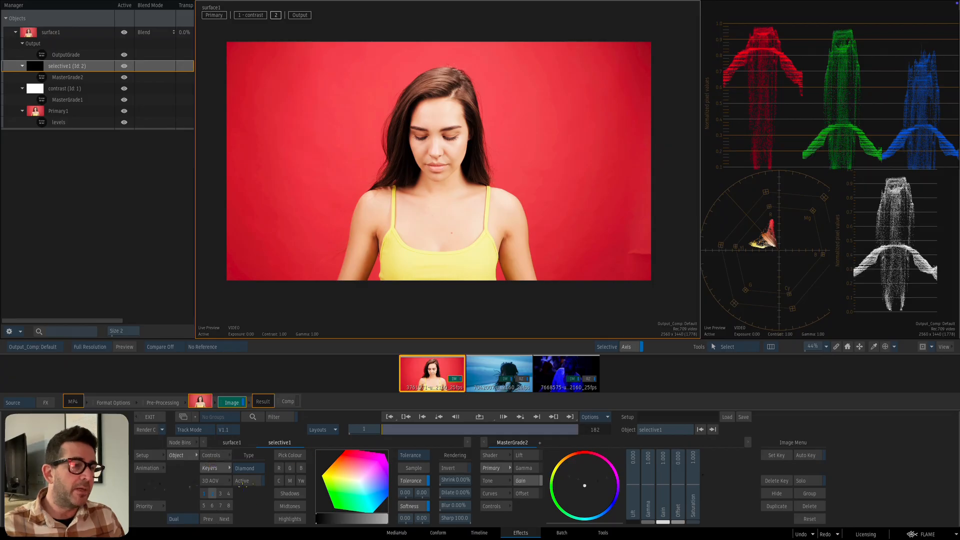
click(245, 468)
click(253, 446)
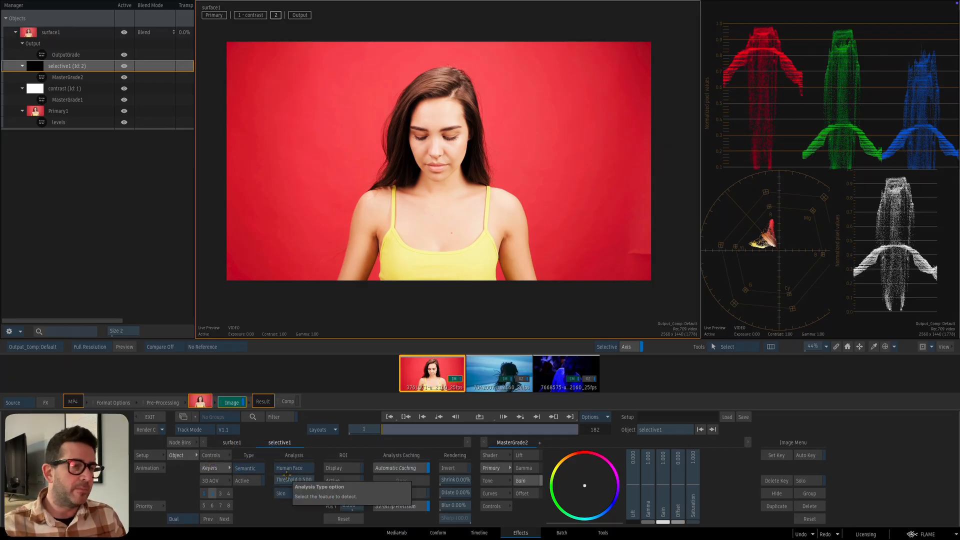
click(280, 469)
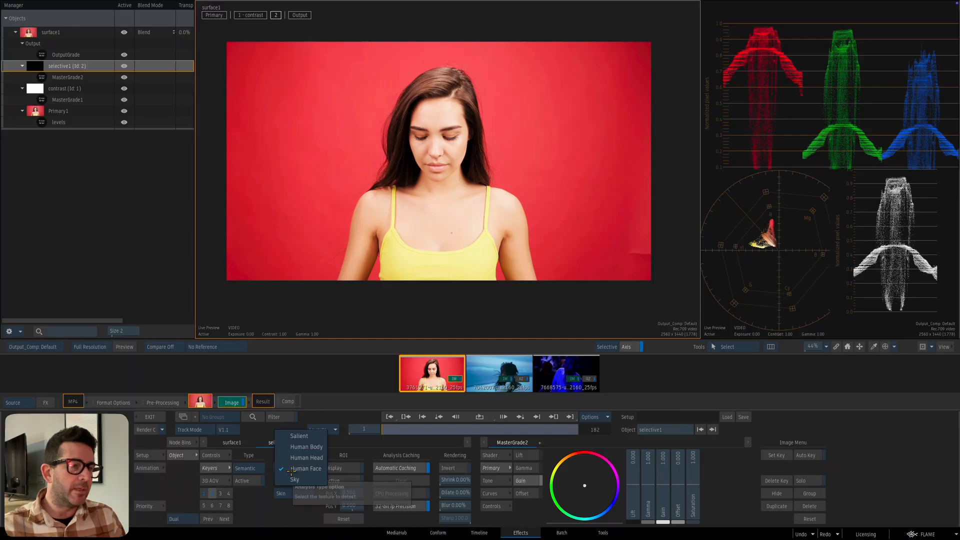
click(318, 448)
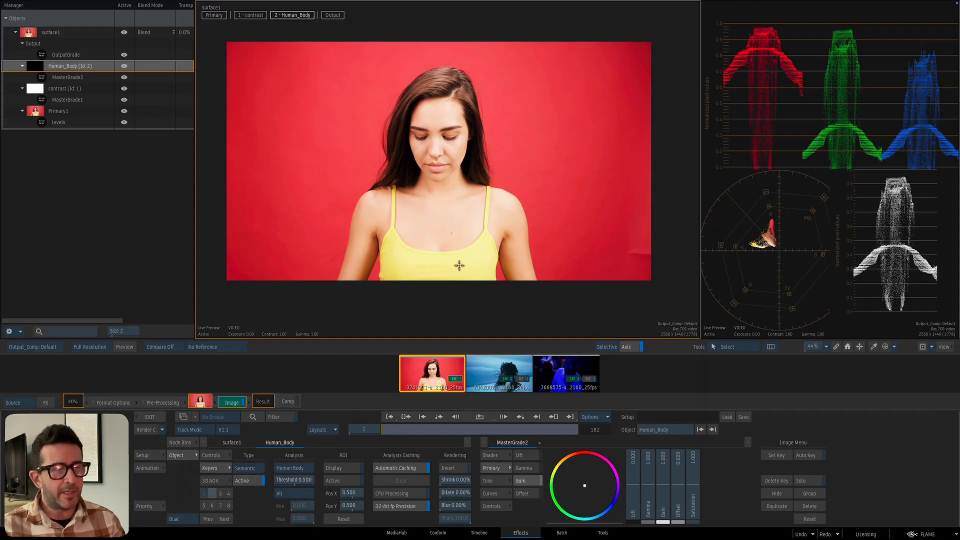
Inspect the Human_Body selective's matte, overlay and result views, moving to frame 60 where the arms are raised.
key(F8)
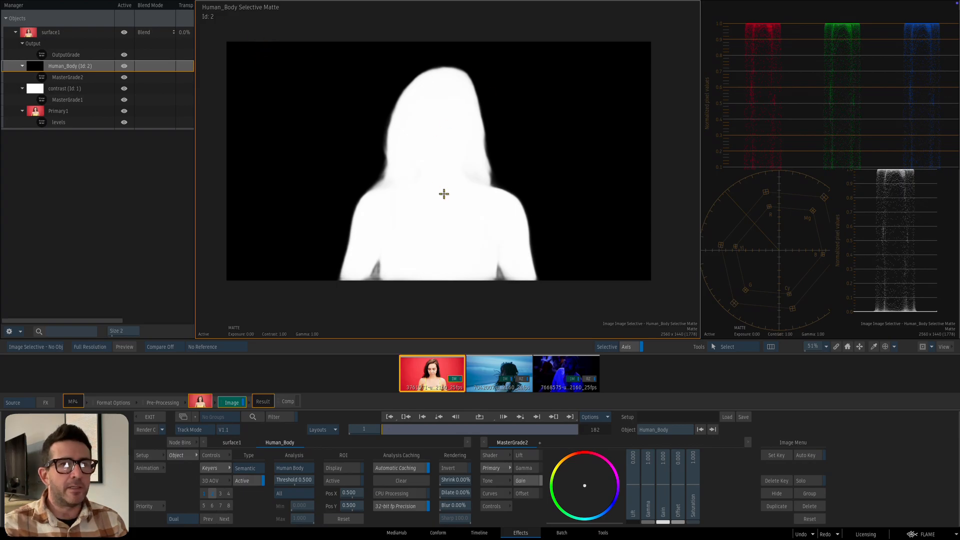
key(F8)
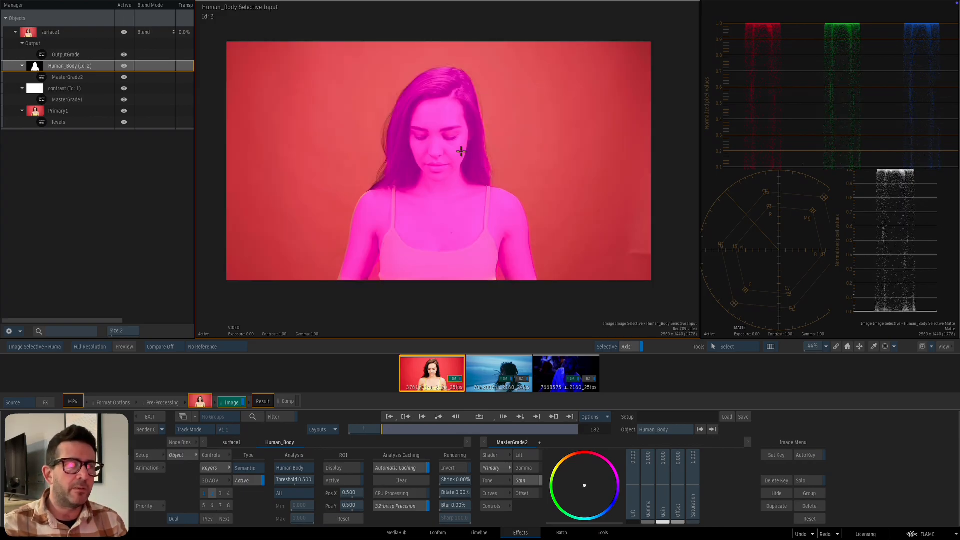
drag(410, 429, 445, 430)
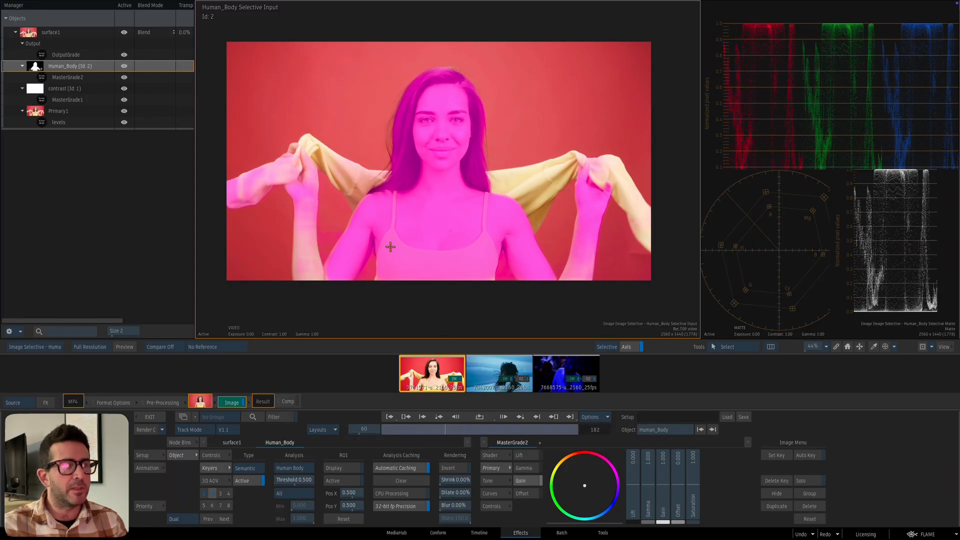
key(F8)
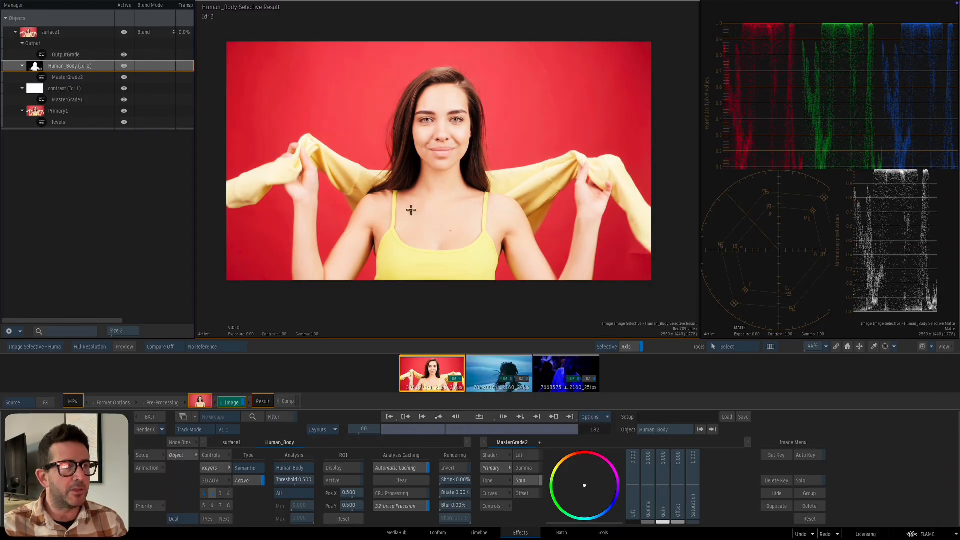
key(F8)
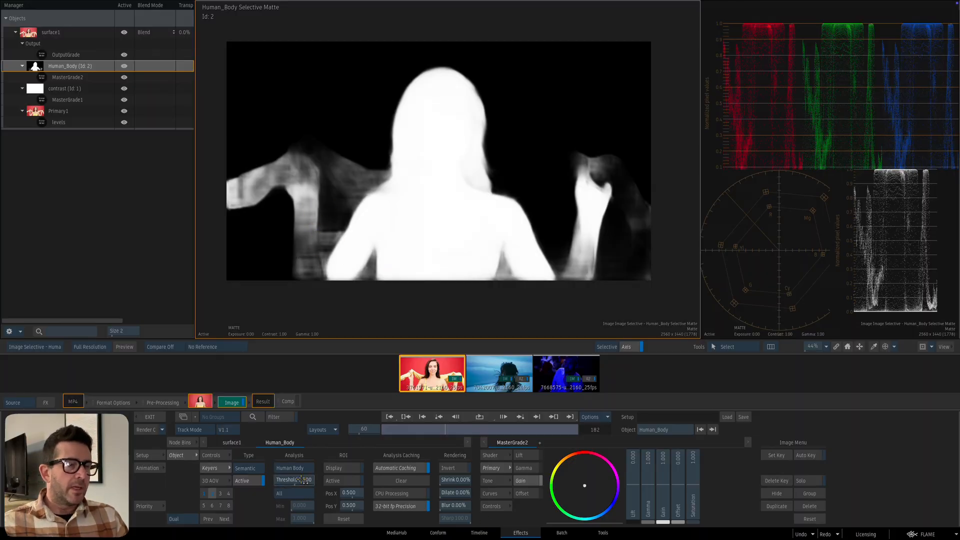
Set the Human_Body analysis threshold to 0.730 and refine the matte at frame 50 with shrink 0.24%, dilate 1.88% and blur 9.05%.
drag(307, 482, 328, 482)
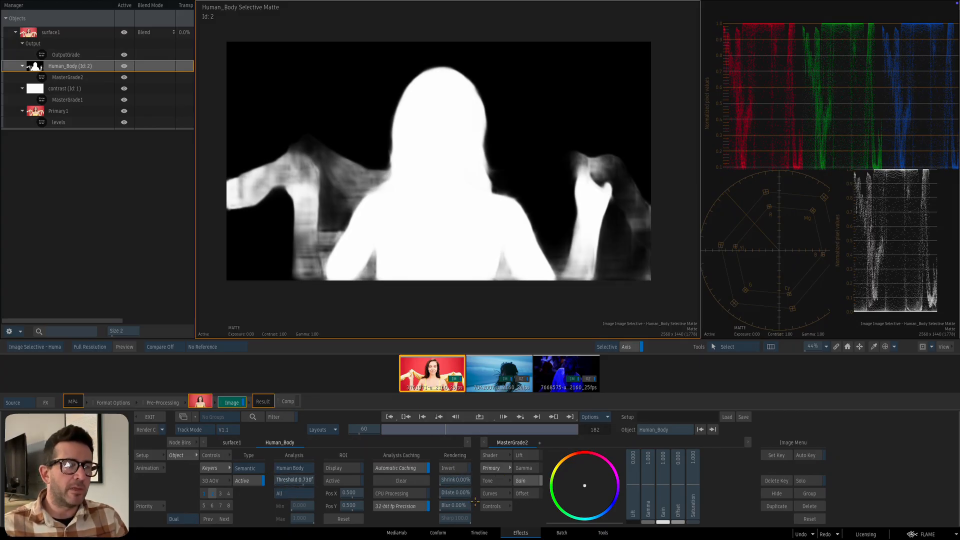
drag(458, 480, 475, 507)
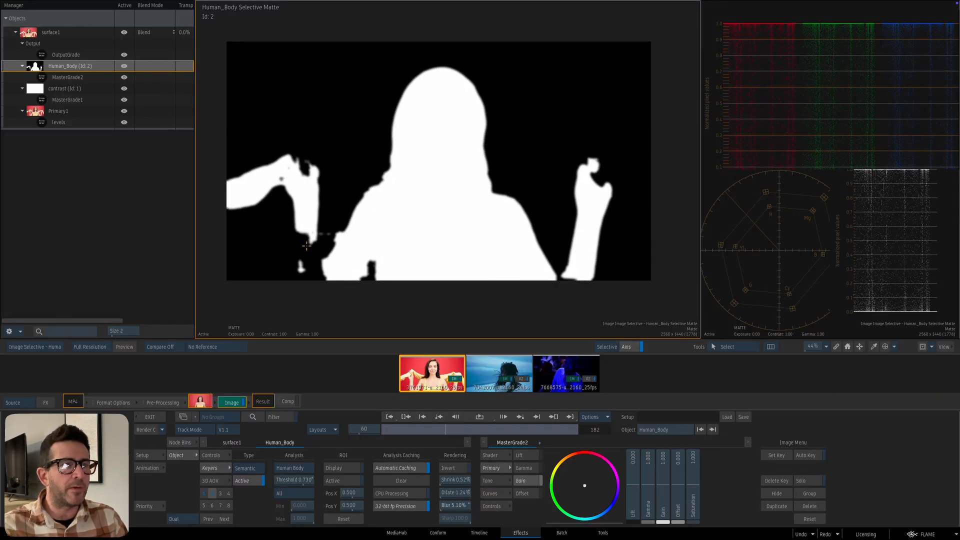
drag(447, 433, 465, 432)
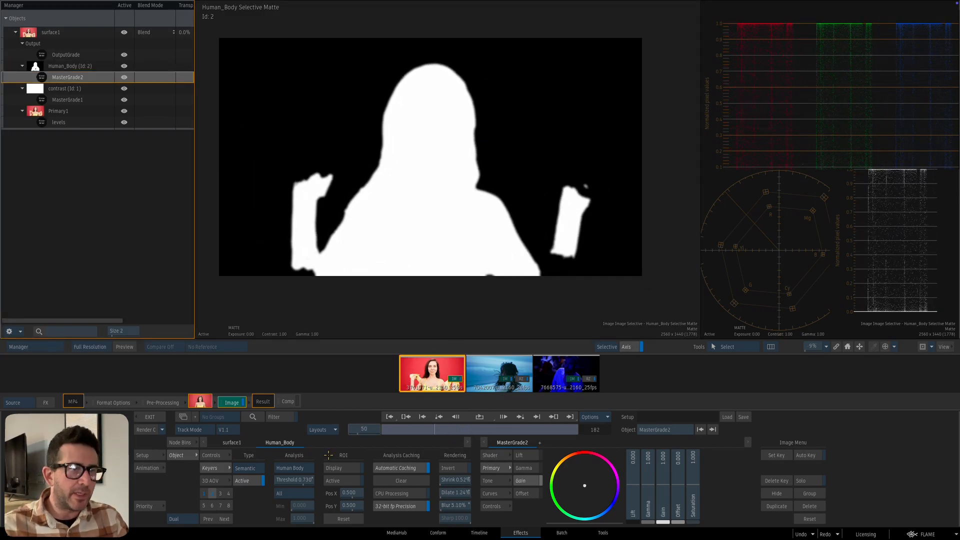
drag(454, 480, 459, 513)
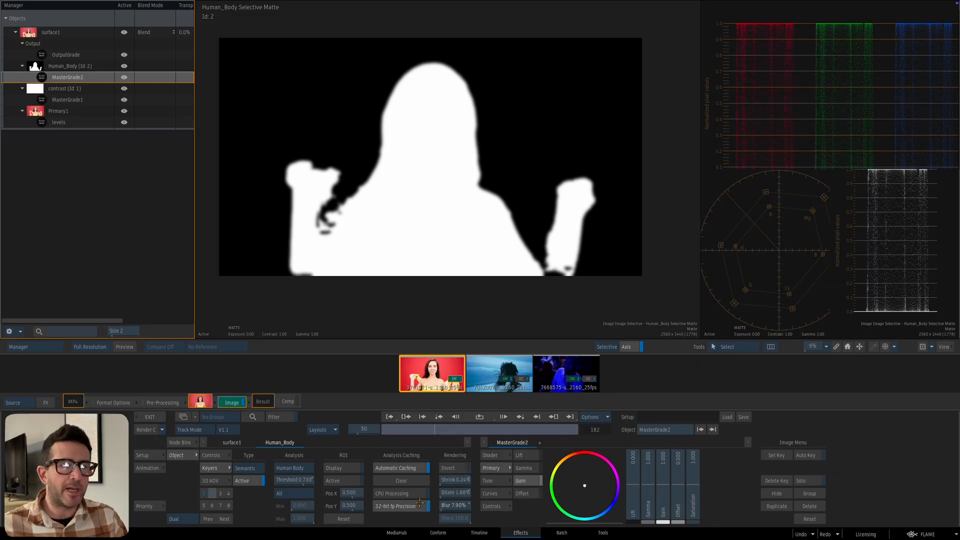
mouse_move(455, 505)
mouse_down()
mouse_move(484, 508)
mouse_move(472, 508)
mouse_up()
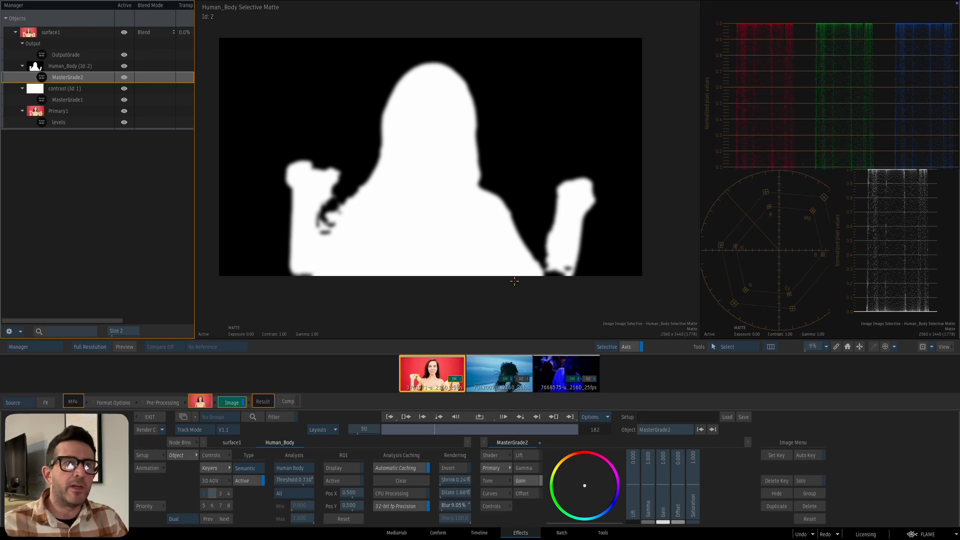
Review the refined Human_Body selection through the selective views and with the coloured overlay at frames 83 and 97.
click(557, 312)
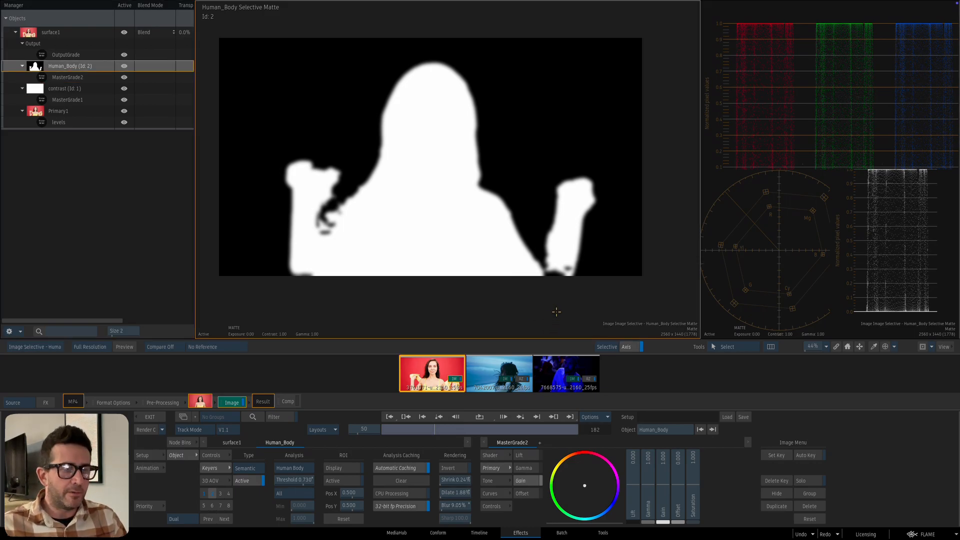
key(F8)
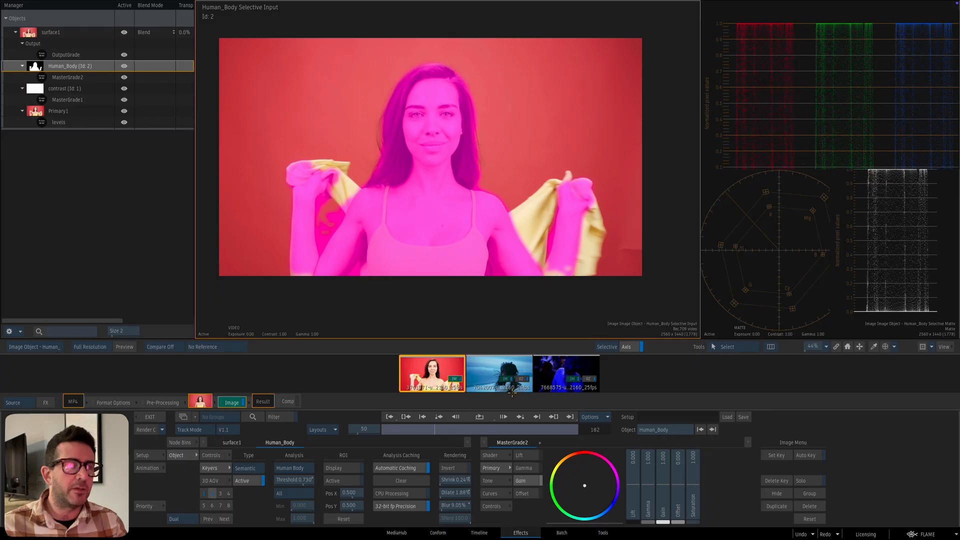
key(F8)
key(F8)
key(F8)
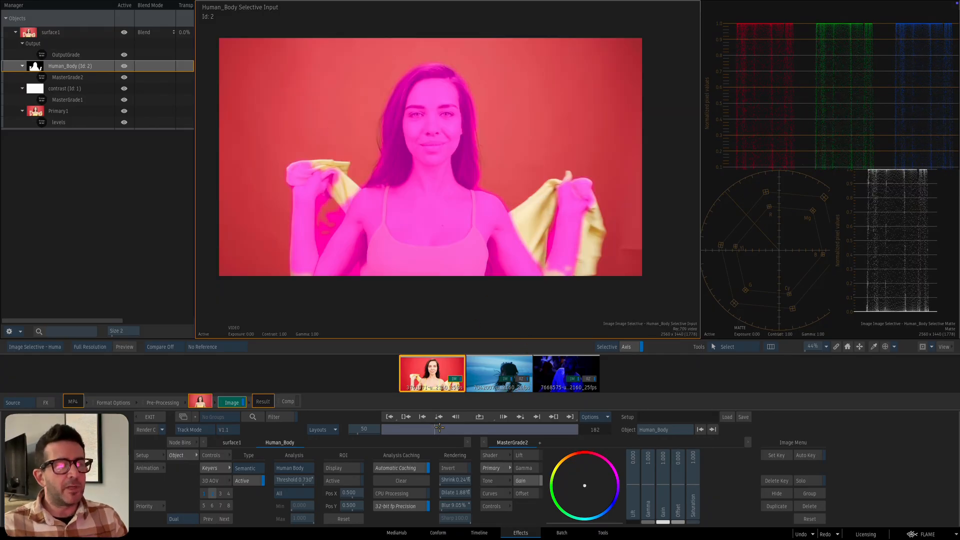
click(468, 429)
mouse_move(470, 429)
mouse_down()
mouse_move(419, 428)
mouse_move(471, 428)
mouse_up()
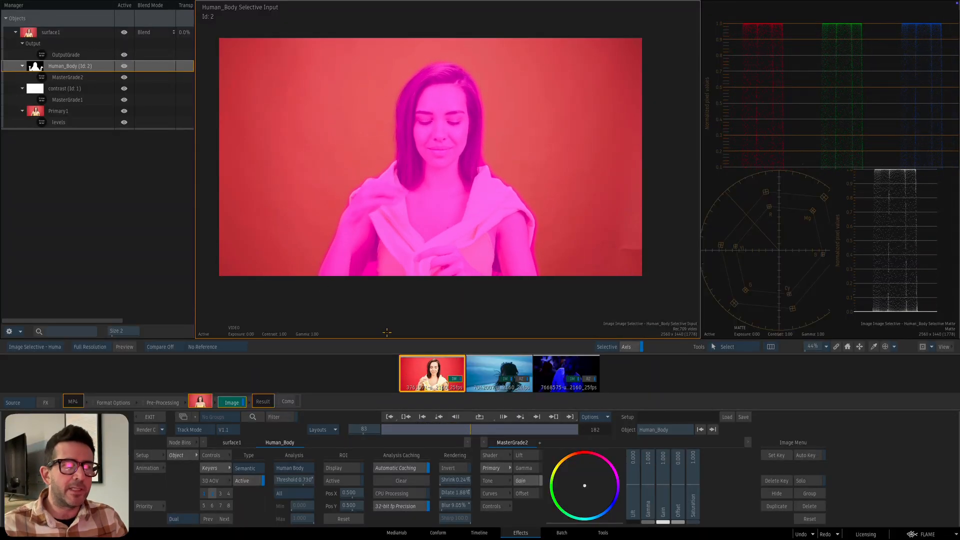
drag(481, 429, 461, 426)
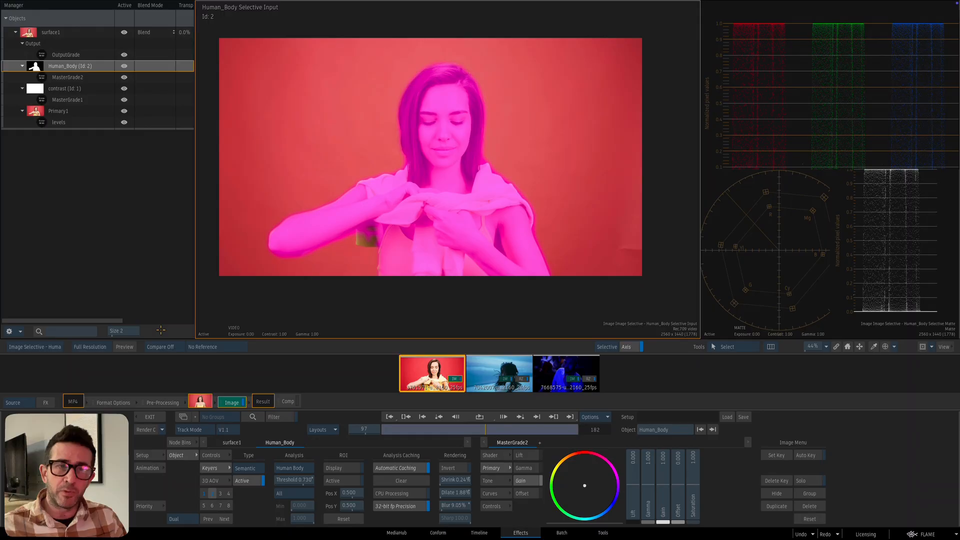
Change the selective overlay display to mid grey (808080) with 0% transparency, and switch it to Overlay Outside.
click(145, 455)
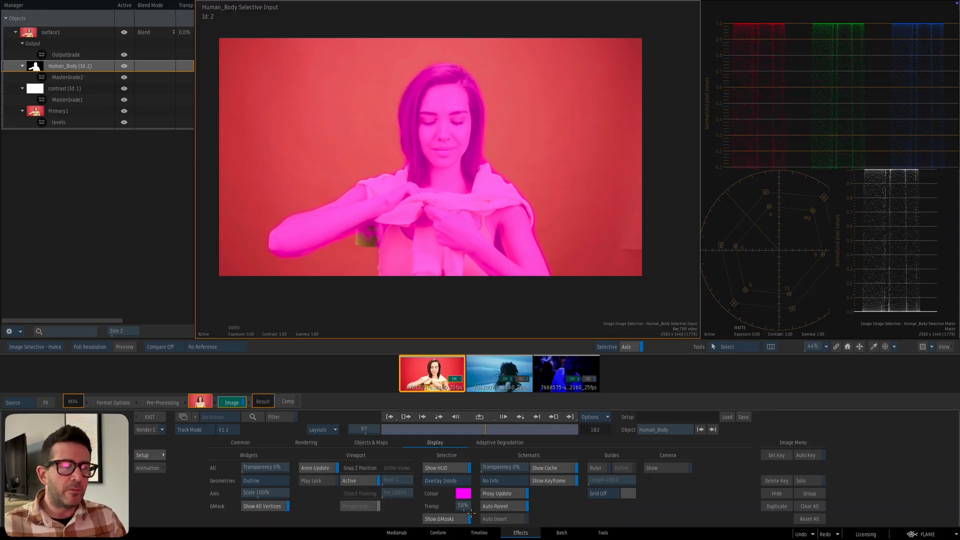
click(463, 494)
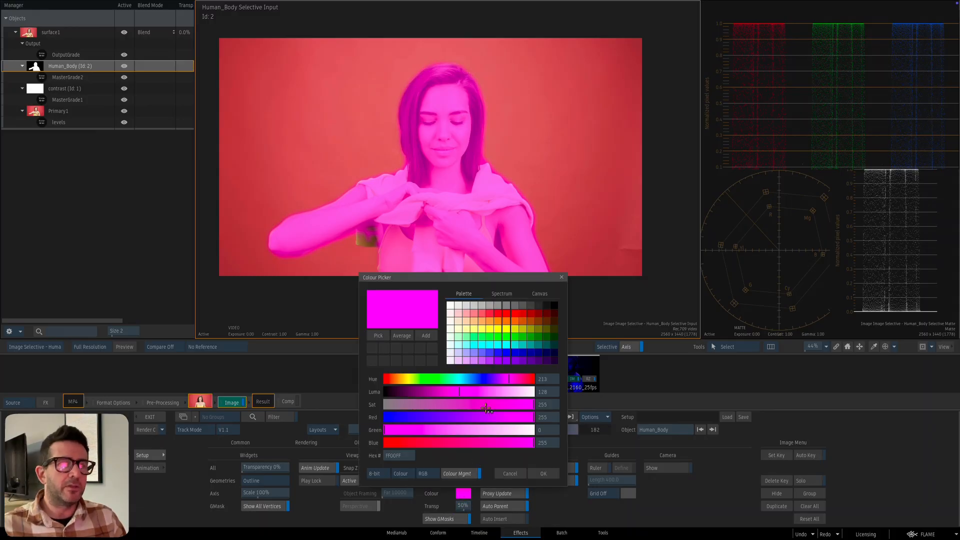
click(507, 306)
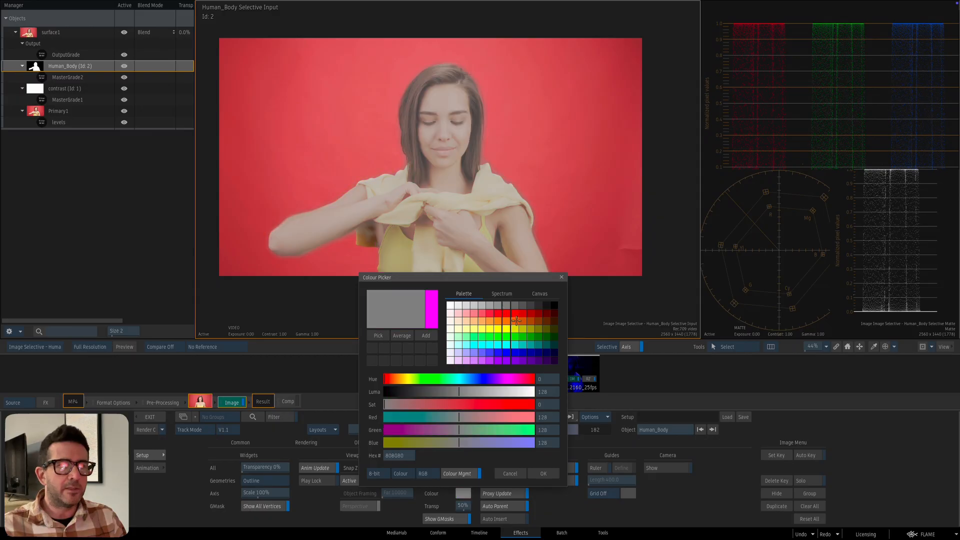
click(549, 475)
drag(465, 506, 435, 502)
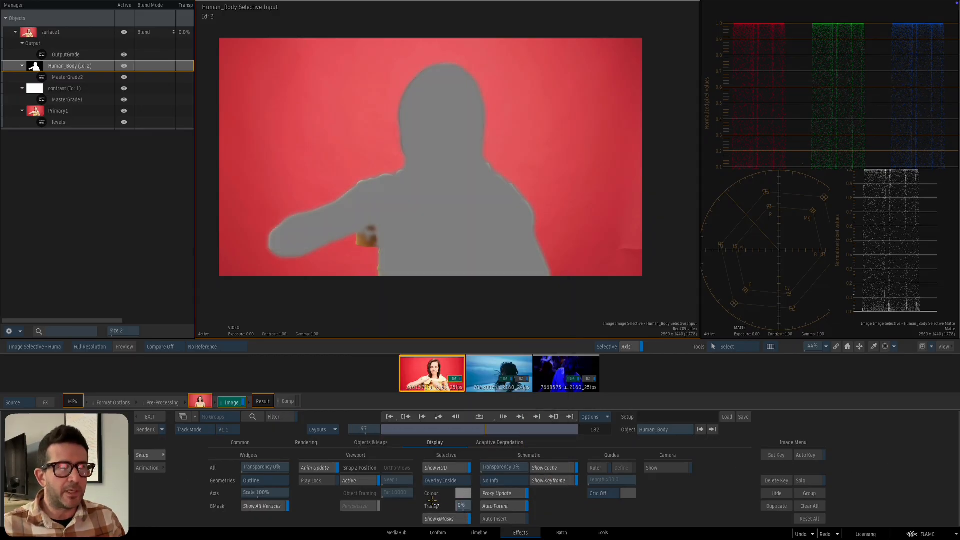
click(447, 481)
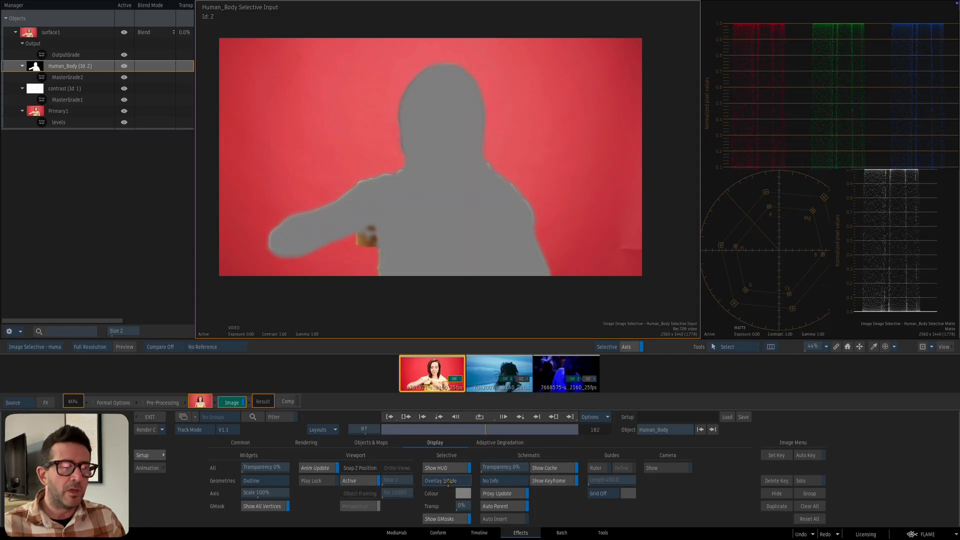
click(461, 492)
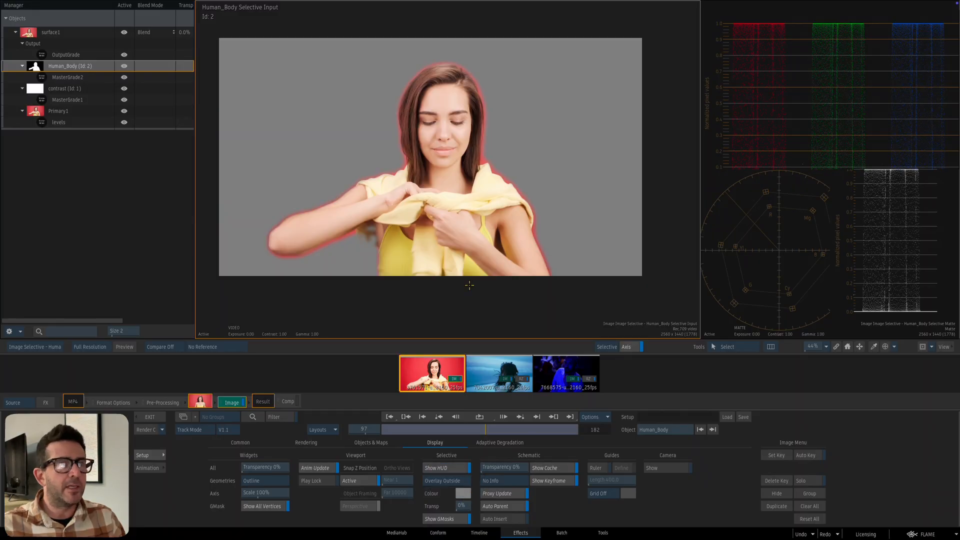
Check the cutout at frames 140 and 62, and tighten its matte to shrink 1.50%, dilate 2.48% and blur 10.25%.
drag(465, 429, 533, 429)
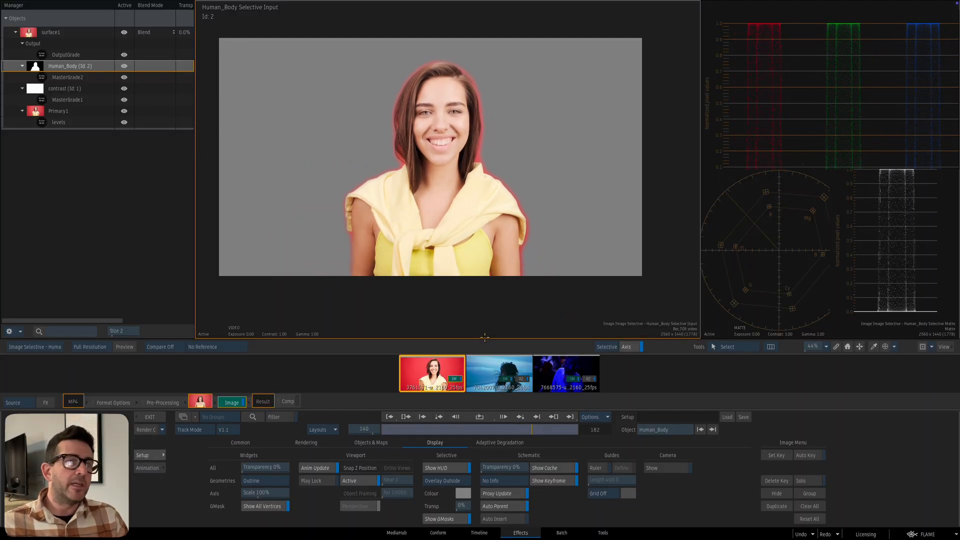
drag(501, 425, 447, 426)
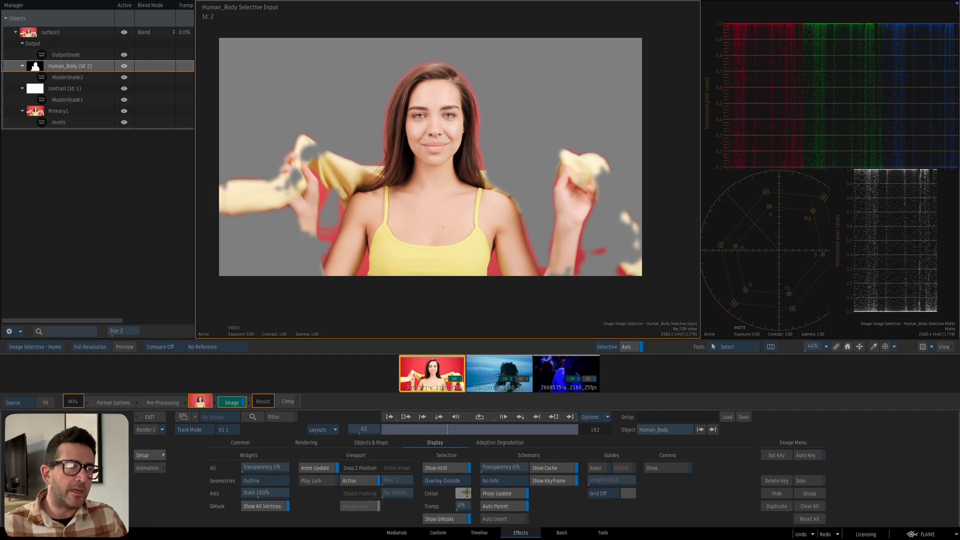
click(154, 455)
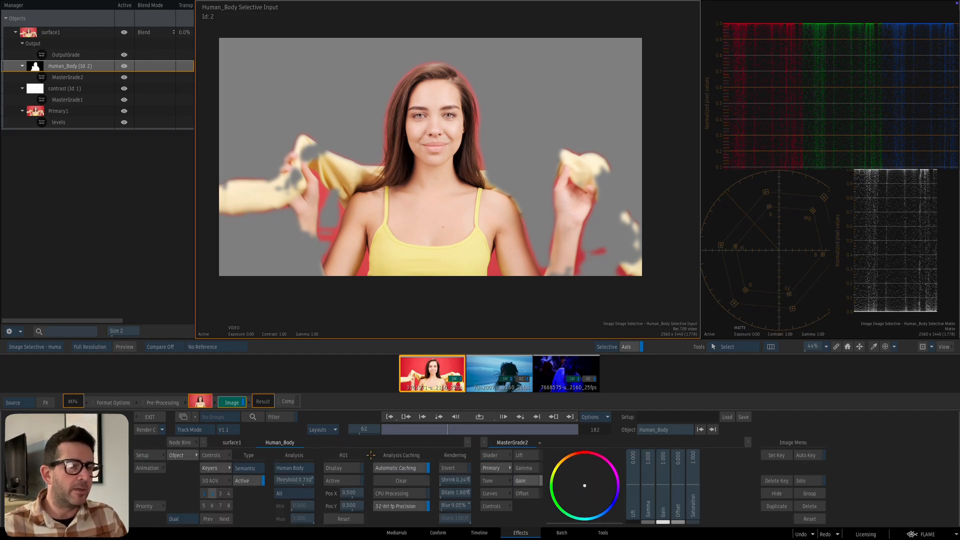
drag(477, 498, 458, 506)
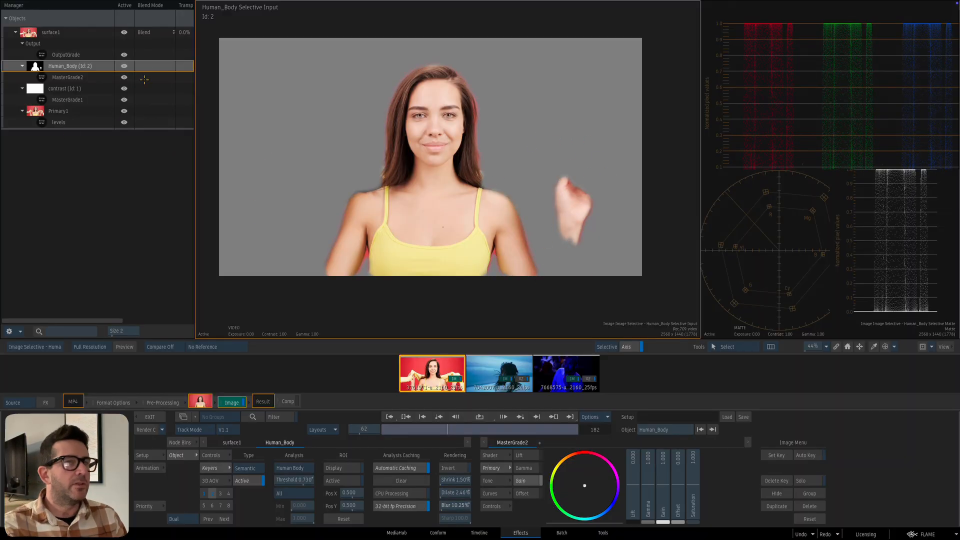
View the composite output and shape MasterGrade2's Master curve by lowering the midtones and adding adjustment points in the highlights and shadows.
click(59, 77)
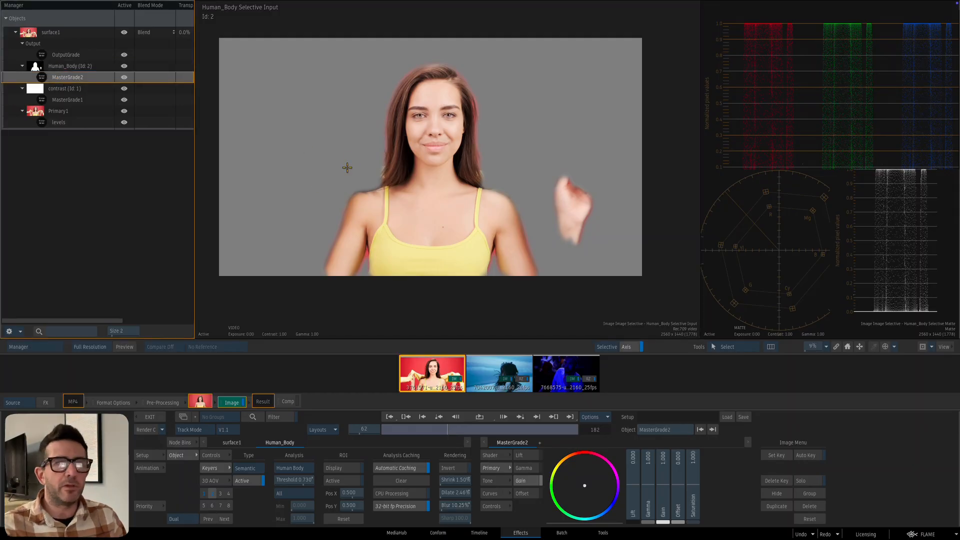
click(433, 259)
key(F4)
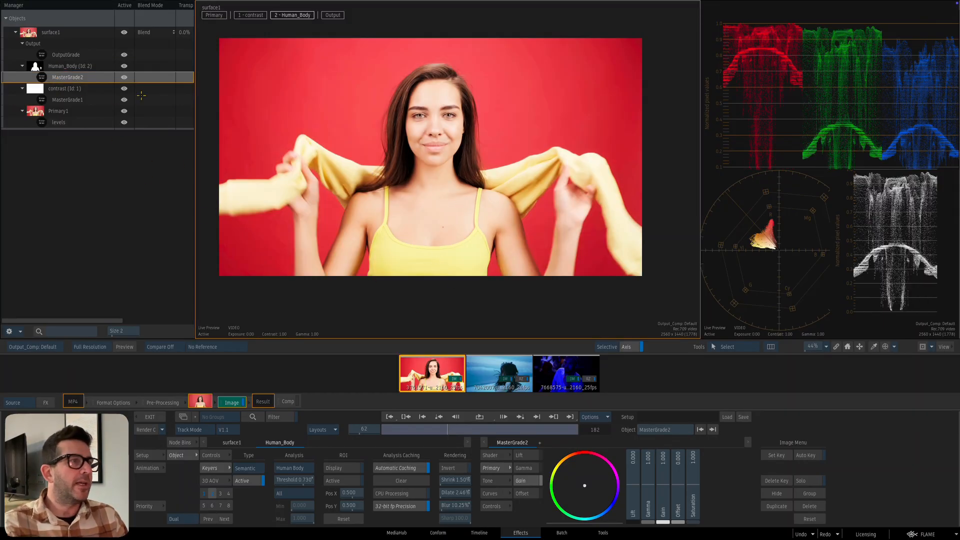
click(497, 493)
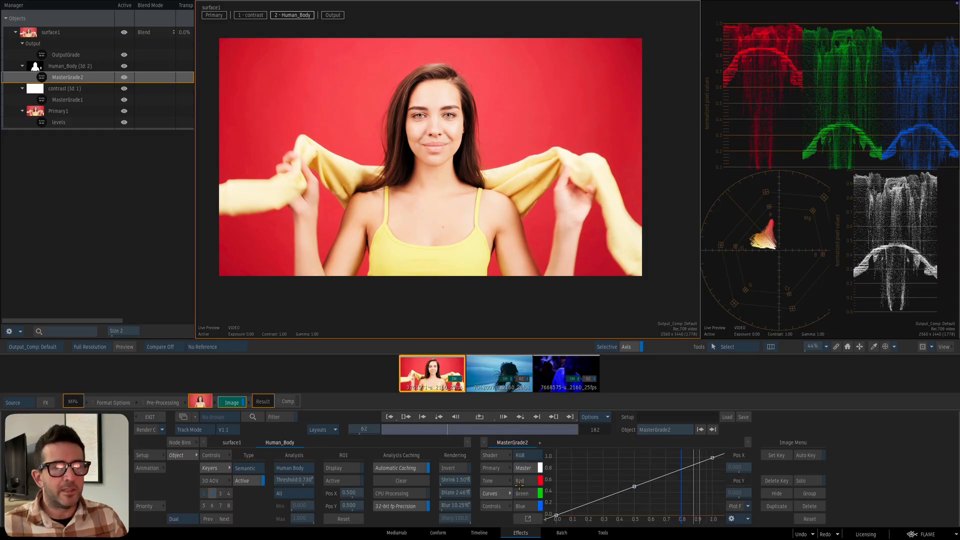
drag(635, 487, 638, 492)
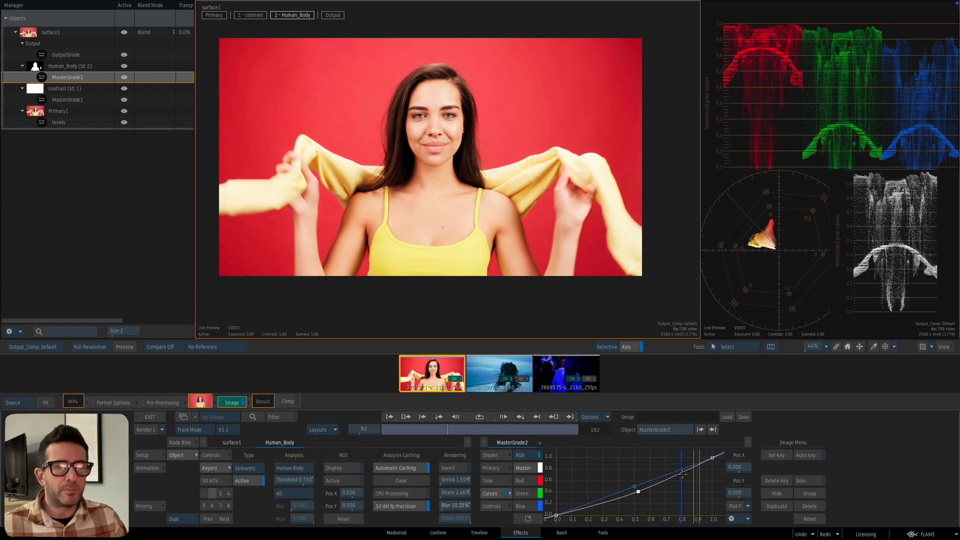
key(a)
drag(686, 471, 687, 473)
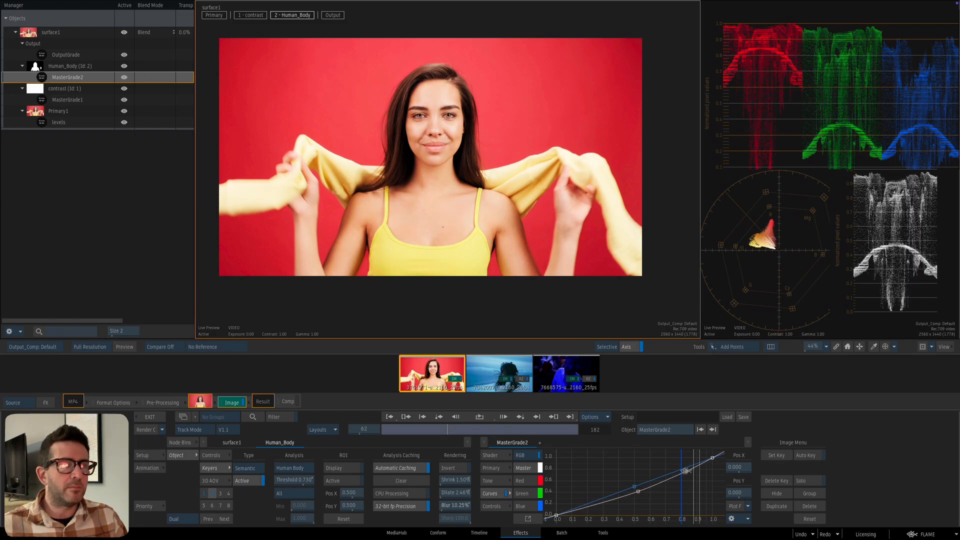
drag(593, 505, 593, 508)
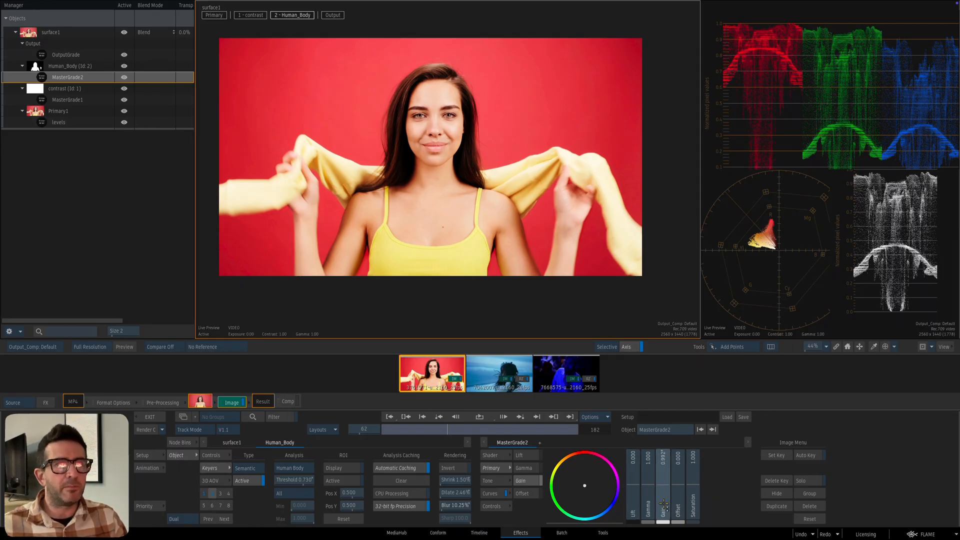
Try a lower primary Gain on MasterGrade2, and reset it to 1.000.
drag(663, 500, 662, 509)
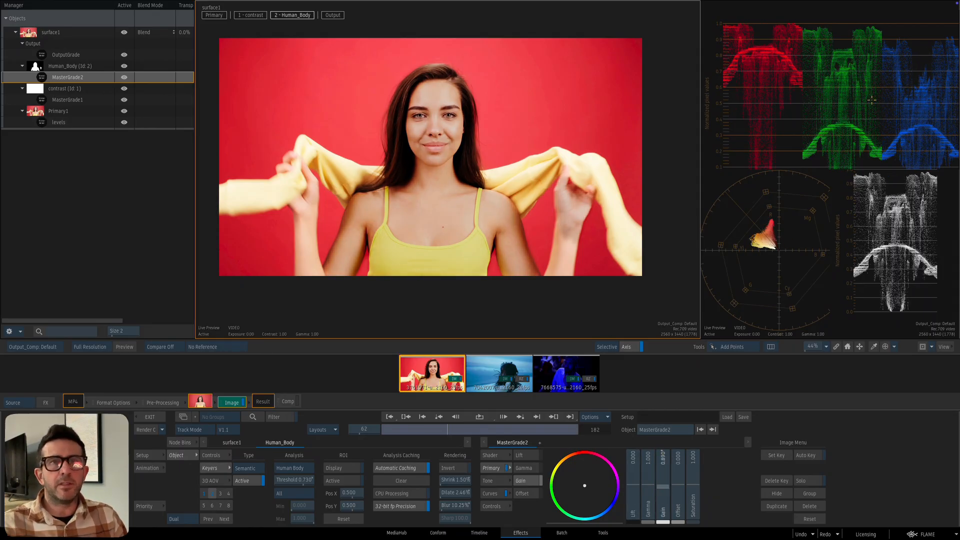
click(666, 496)
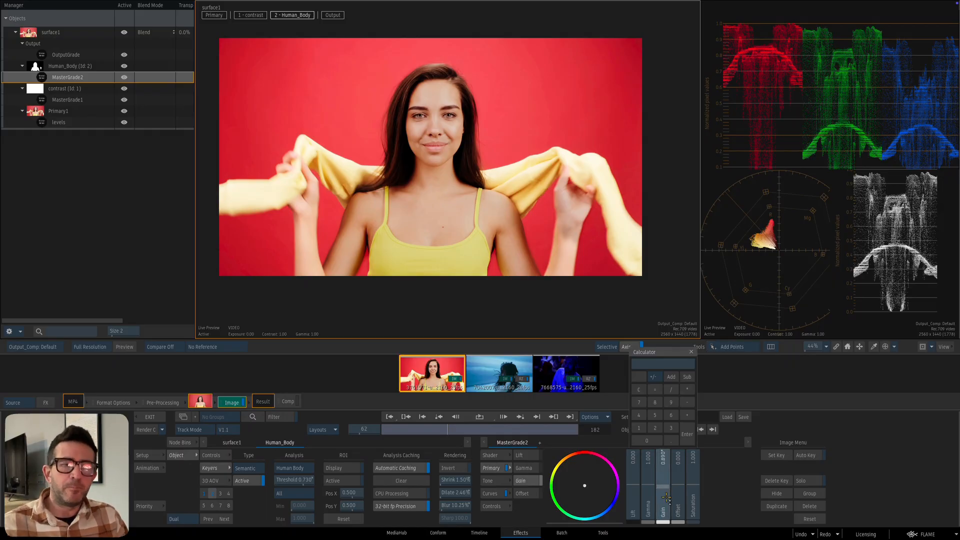
ctrl+click(662, 496)
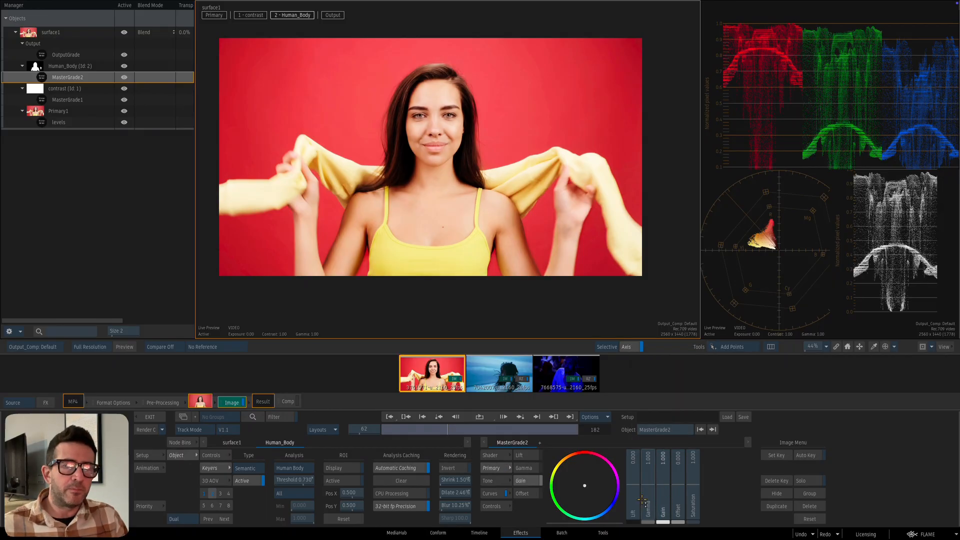
In MasterGrade2's Tone controls, raise Shadows to about 1.63 and lower Midtones to about 0.72 and Highlights to about 0.73.
click(499, 482)
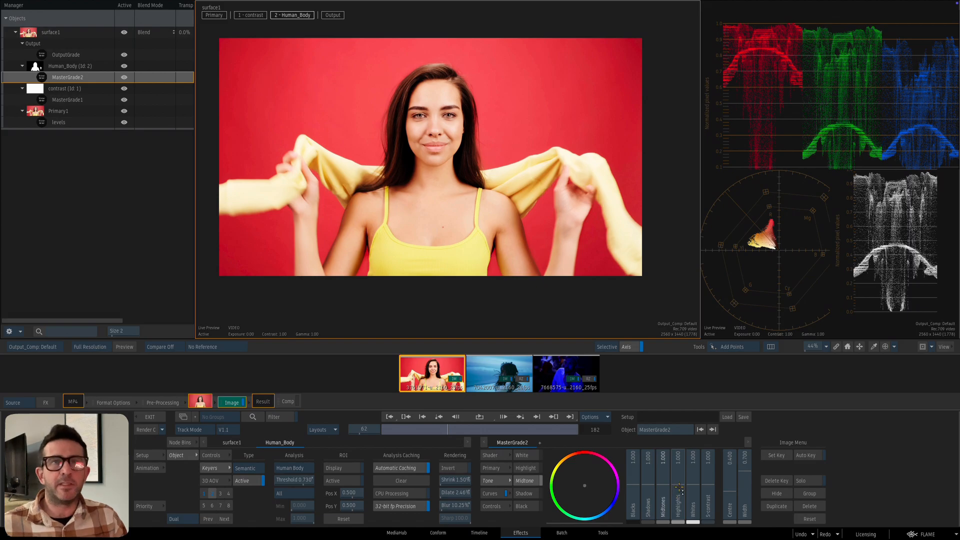
drag(679, 487, 645, 456)
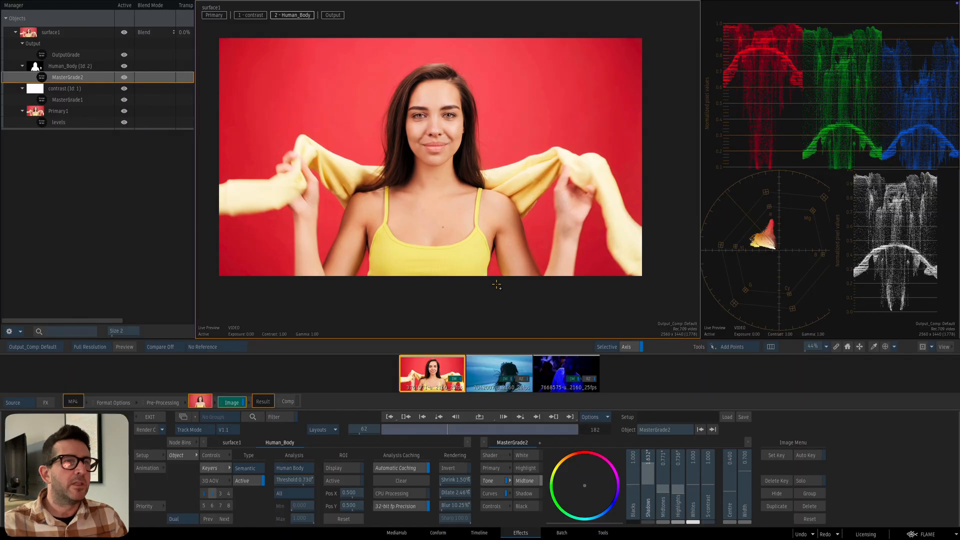
click(498, 287)
Hide and show MasterGrade2 to compare the image with and without the body grade.
click(59, 76)
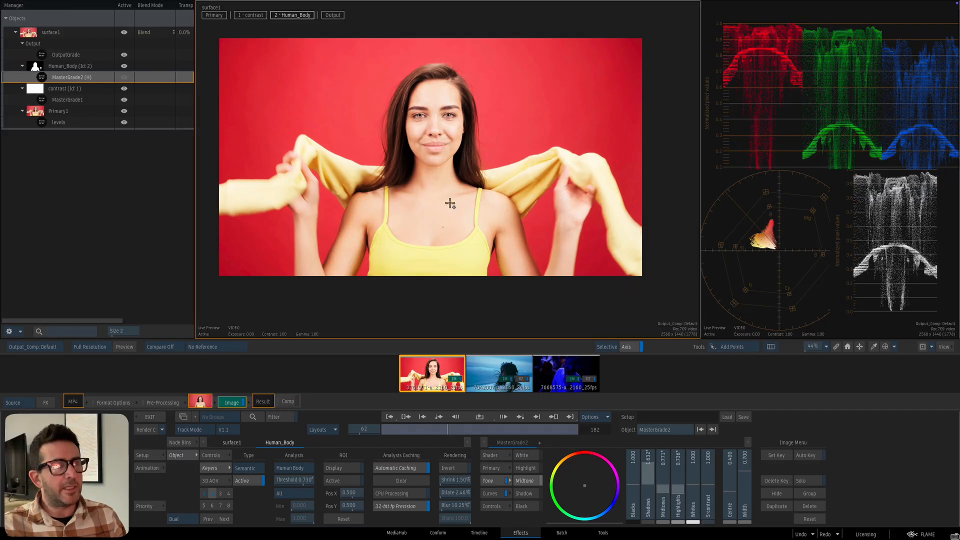
key(h)
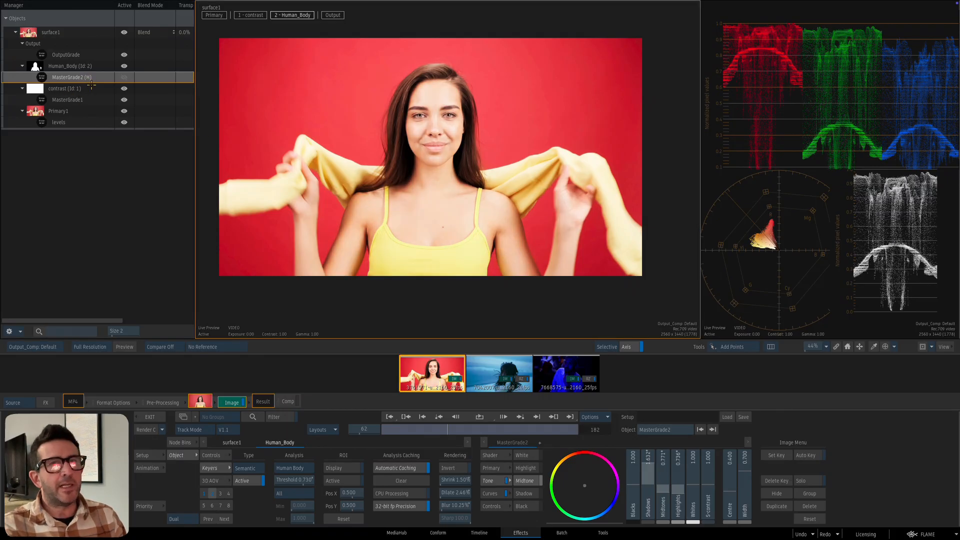
key(h)
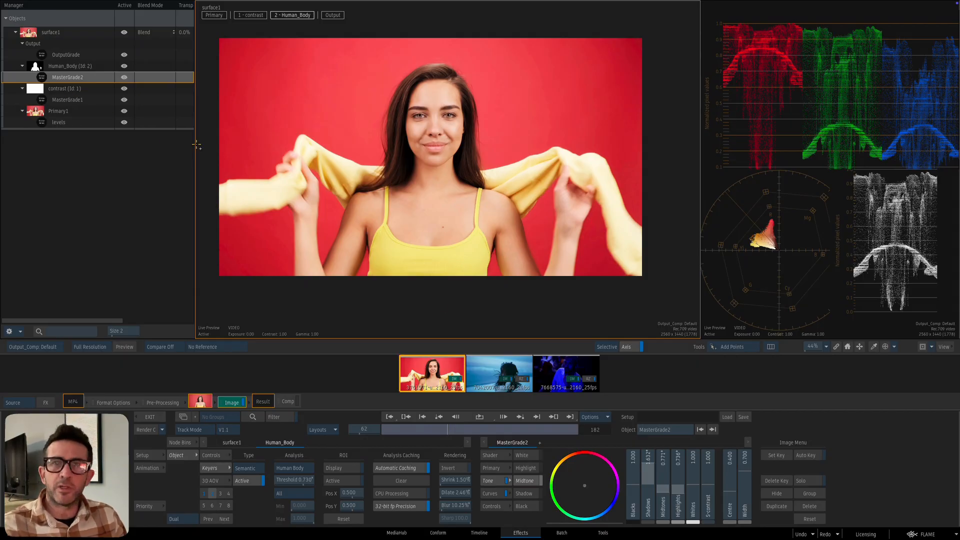
Examine the Human_Body selective's matte, input and result views, and return to the composite output.
click(423, 278)
key(F8)
key(F8)
key(F8)
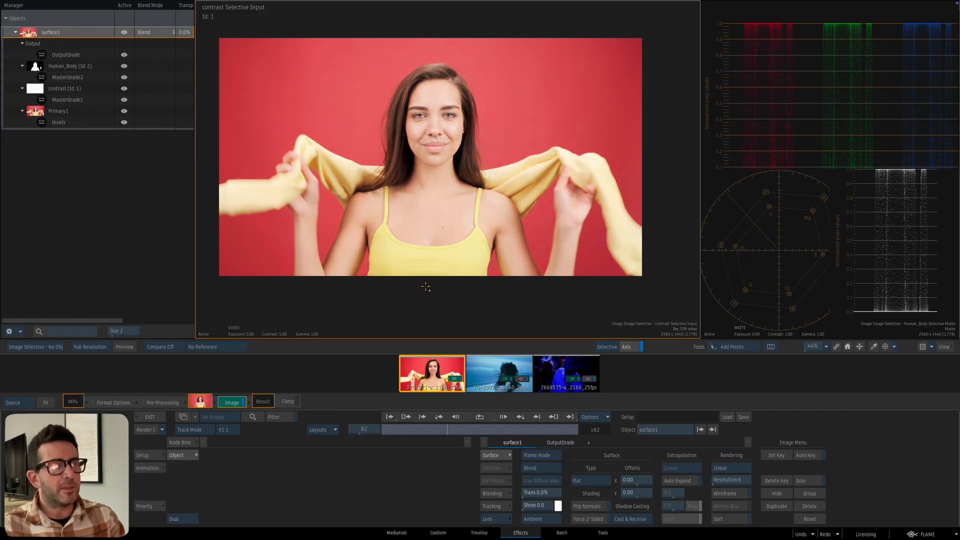
click(60, 77)
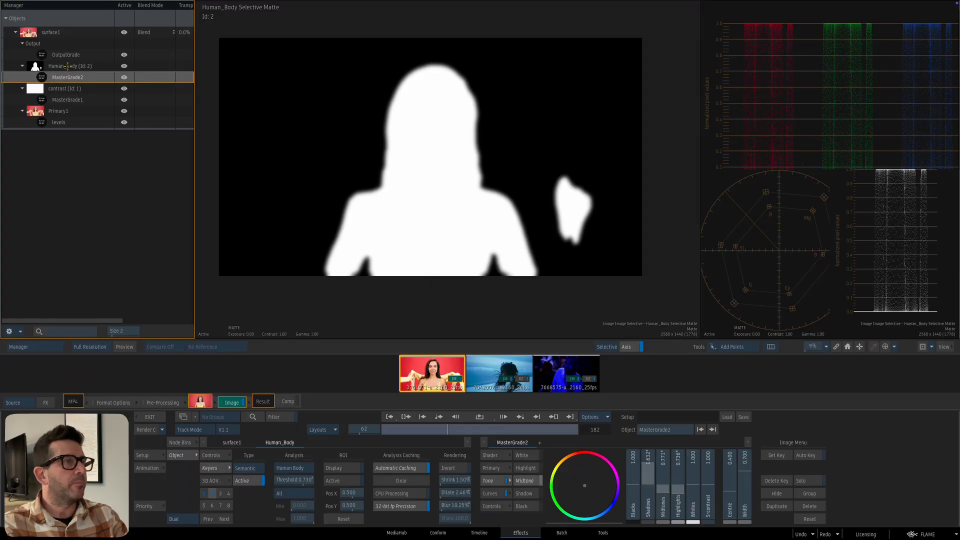
click(69, 63)
key(F8)
key(F8)
key(F8)
key(F8)
key(F8)
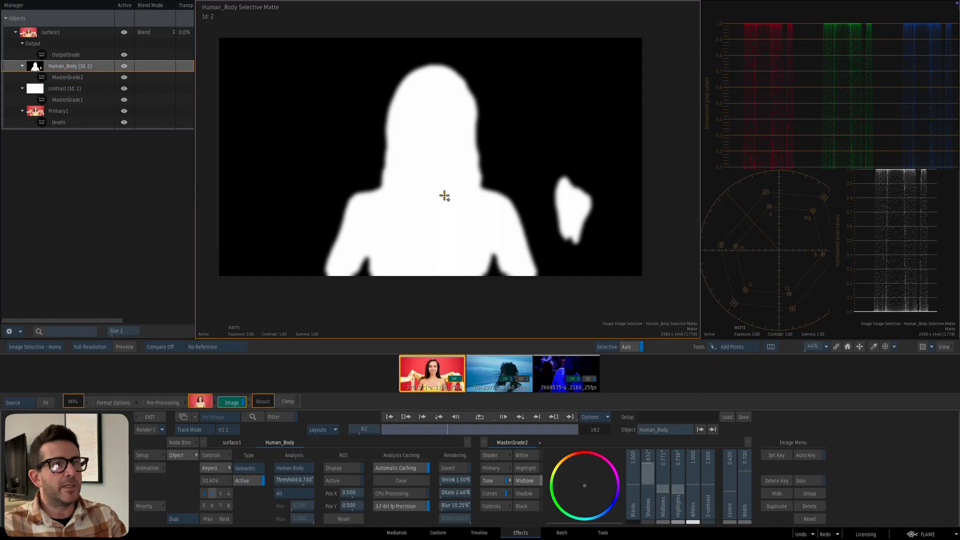
key(F8)
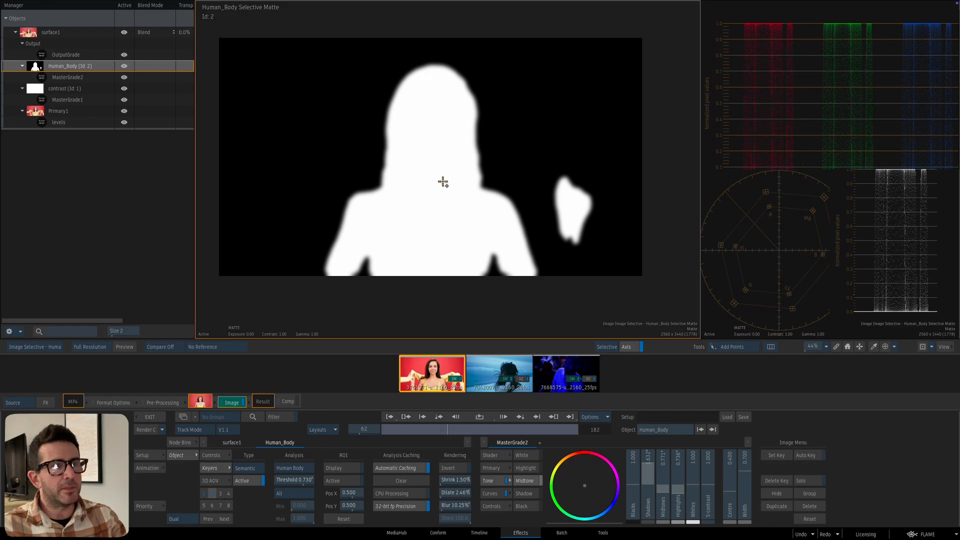
key(F8)
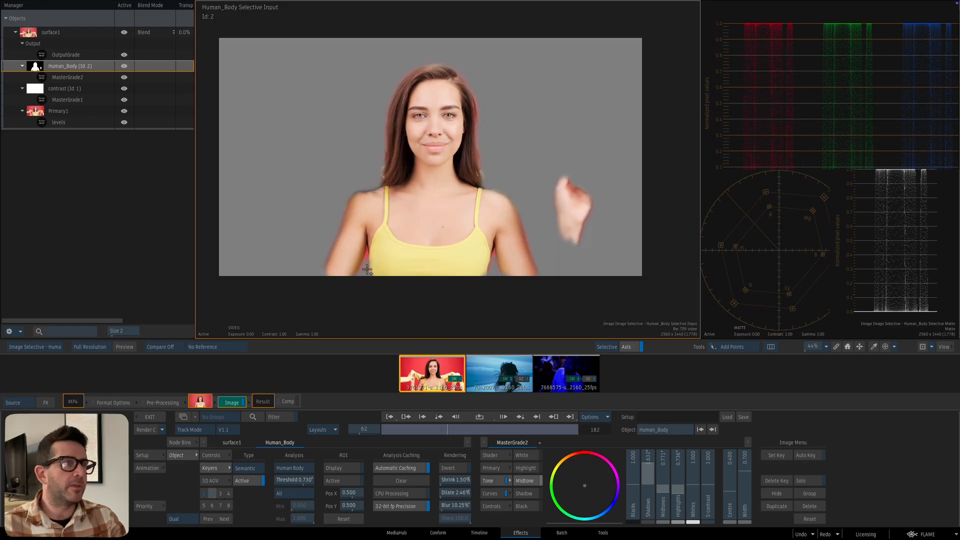
key(F8)
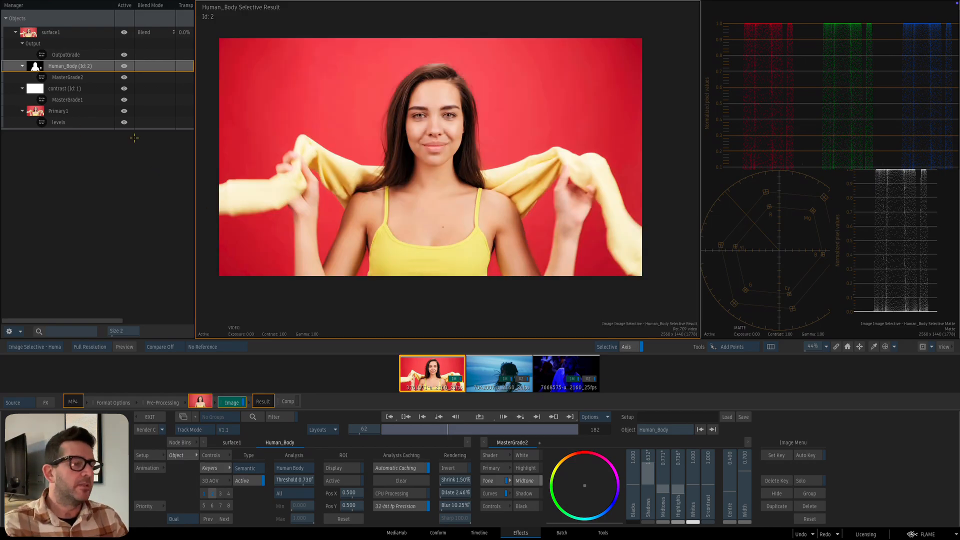
key(F8)
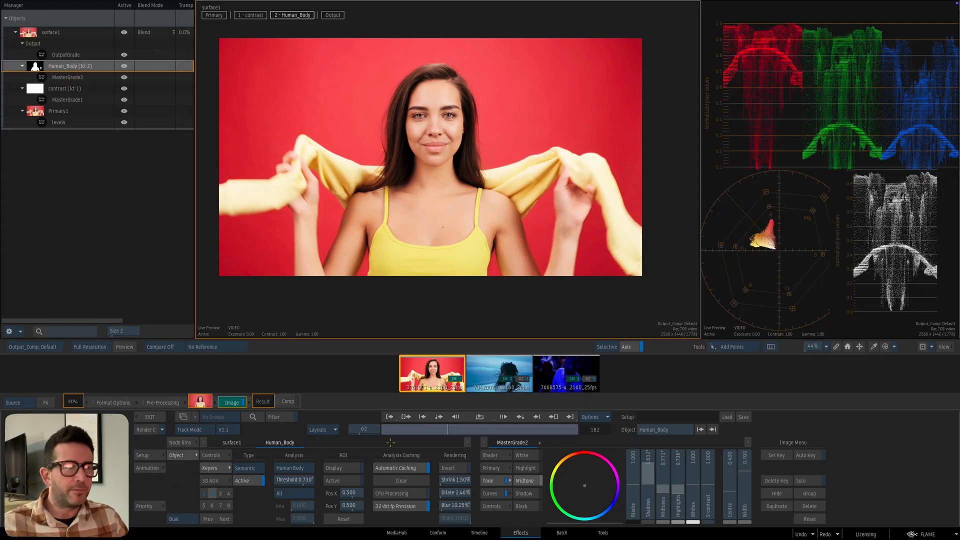
Add a third selective to surface1 and name it clothing.
click(219, 493)
click(673, 430)
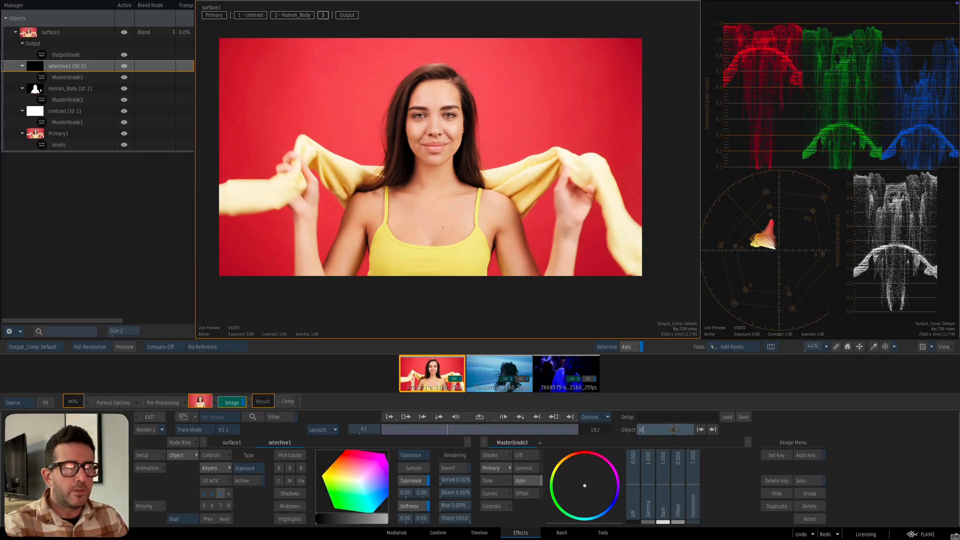
text(clothing)
key(Return)
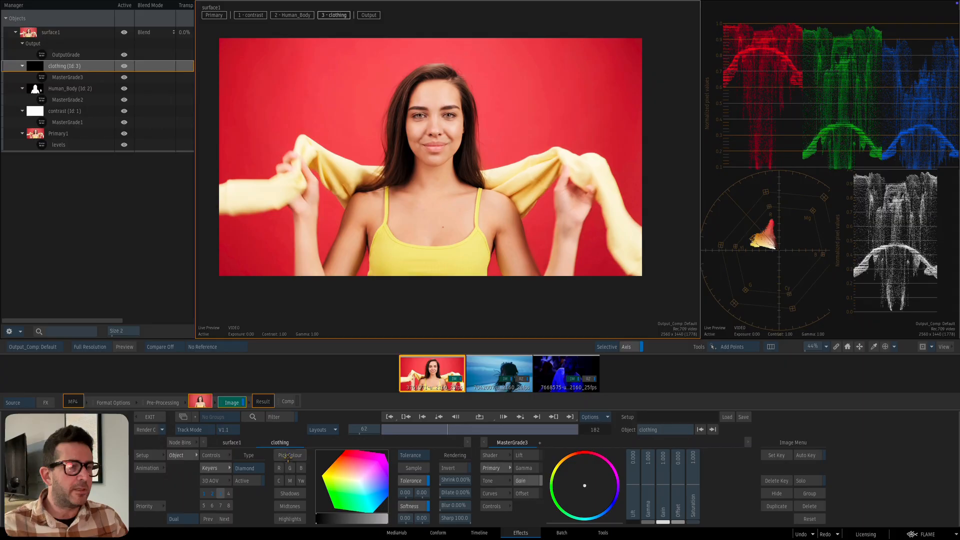
Pick the yellow of the woman's tank top as the Diamond key colour, and adjust the softness corner of the key range.
click(425, 268)
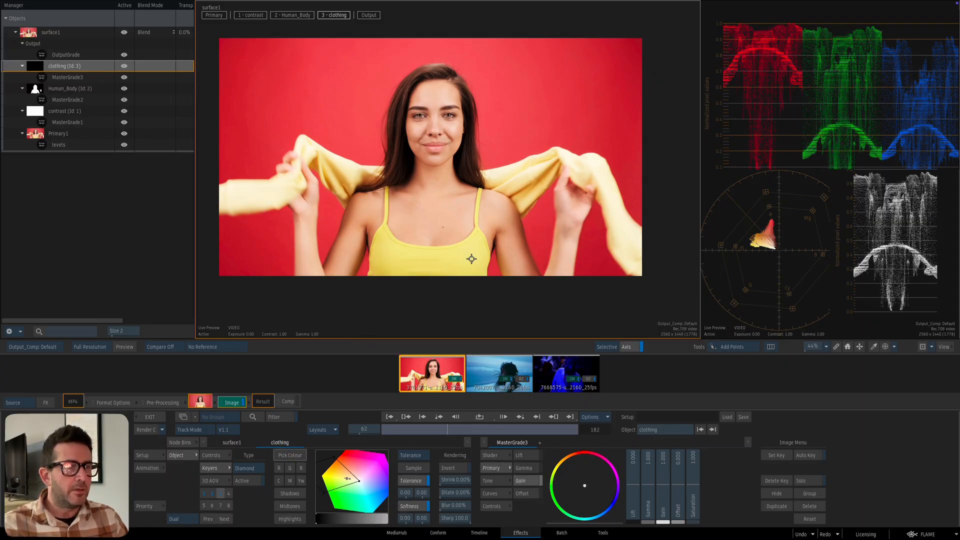
click(476, 244)
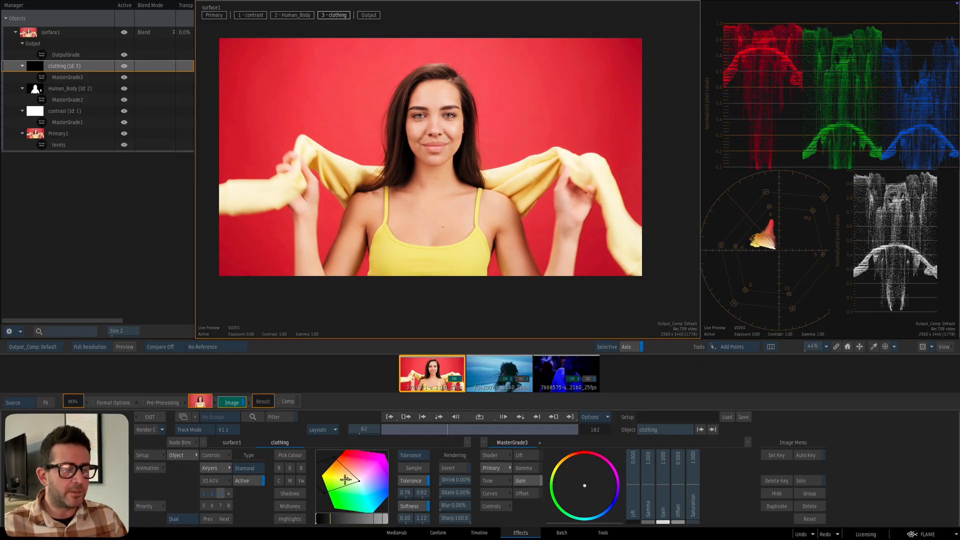
scroll(349, 490, up, 5)
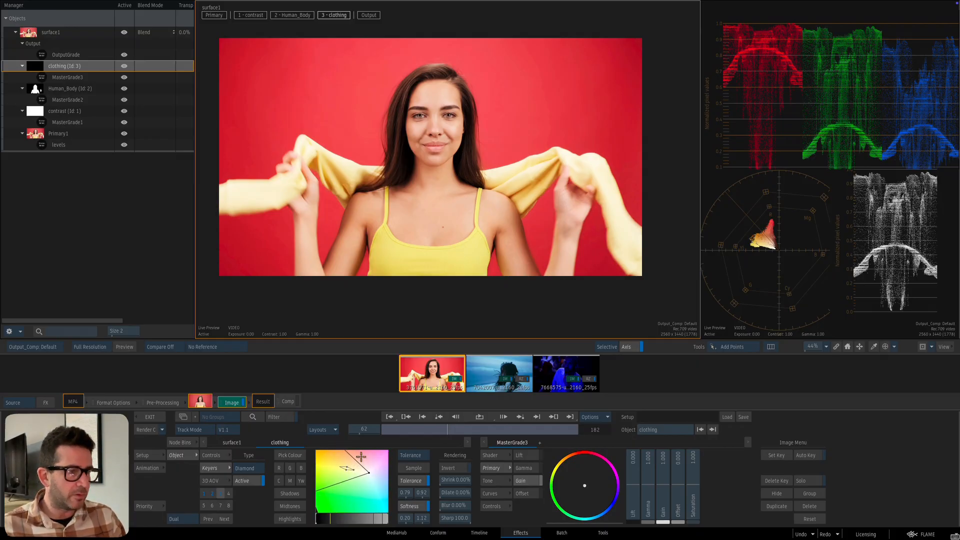
mouse_move(365, 473)
mouse_down()
mouse_move(390, 470)
mouse_move(335, 485)
mouse_move(367, 483)
mouse_move(362, 489)
mouse_move(353, 470)
mouse_move(359, 486)
mouse_move(363, 479)
mouse_up()
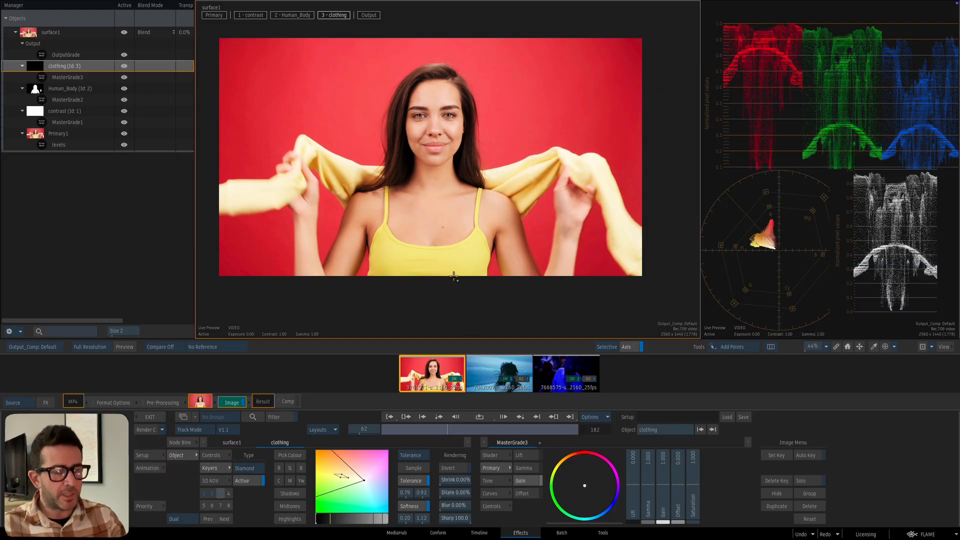
View the clothing matte and sample the upper arm beside the tank top with Softness - to remove skin from the key.
key(F3)
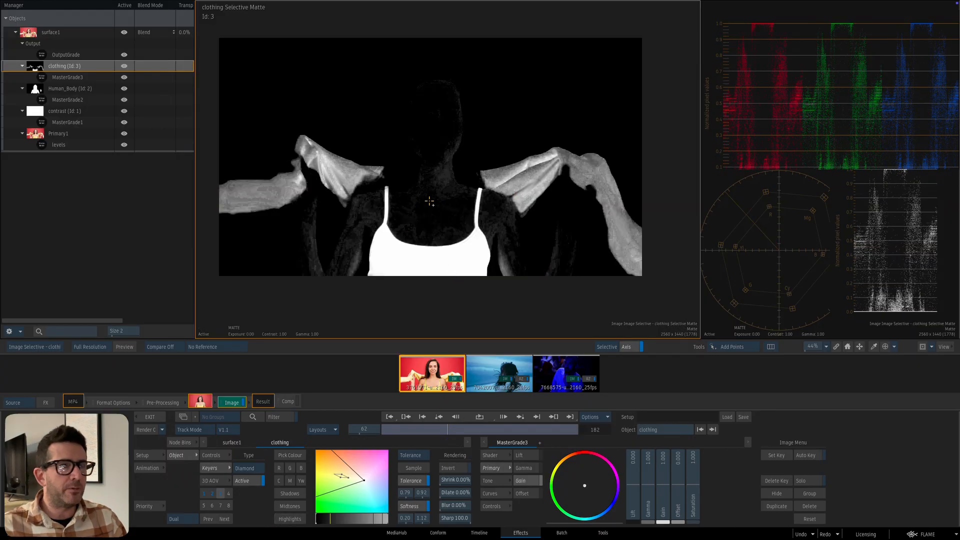
drag(519, 213, 537, 180)
drag(486, 160, 498, 138)
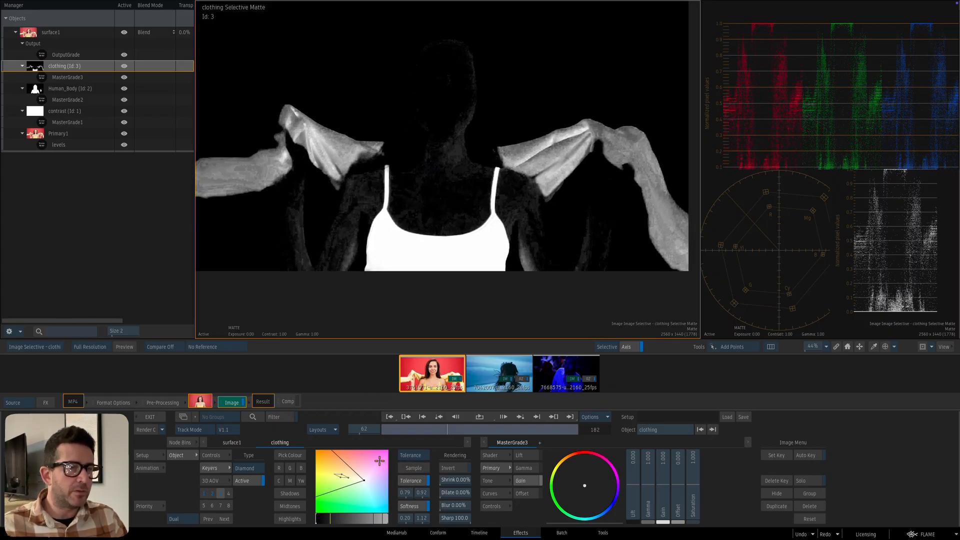
click(410, 455)
click(415, 434)
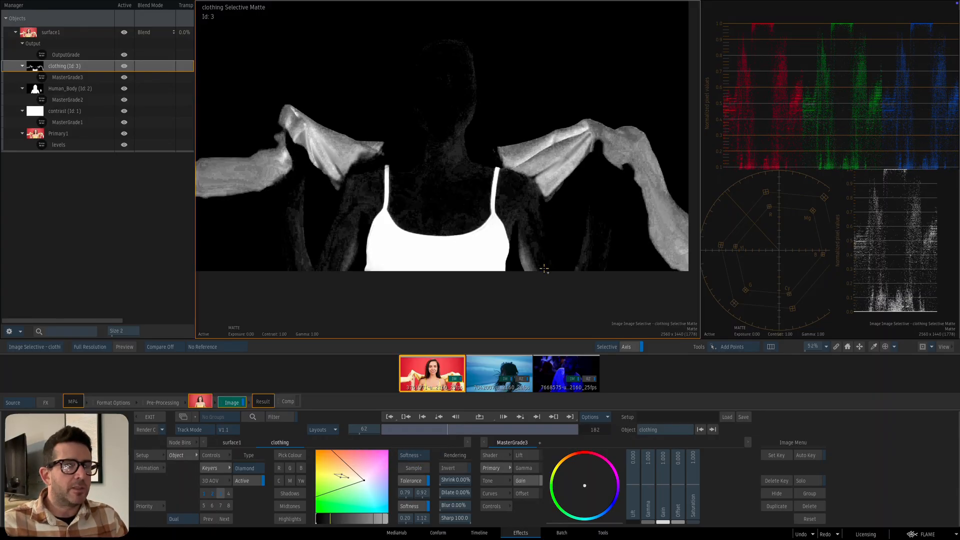
click(415, 468)
click(530, 215)
click(525, 259)
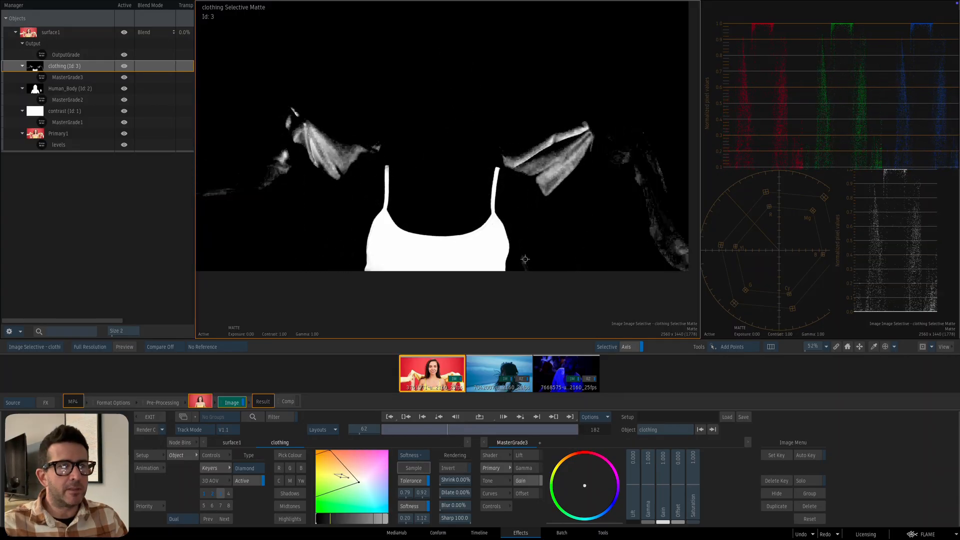
click(525, 259)
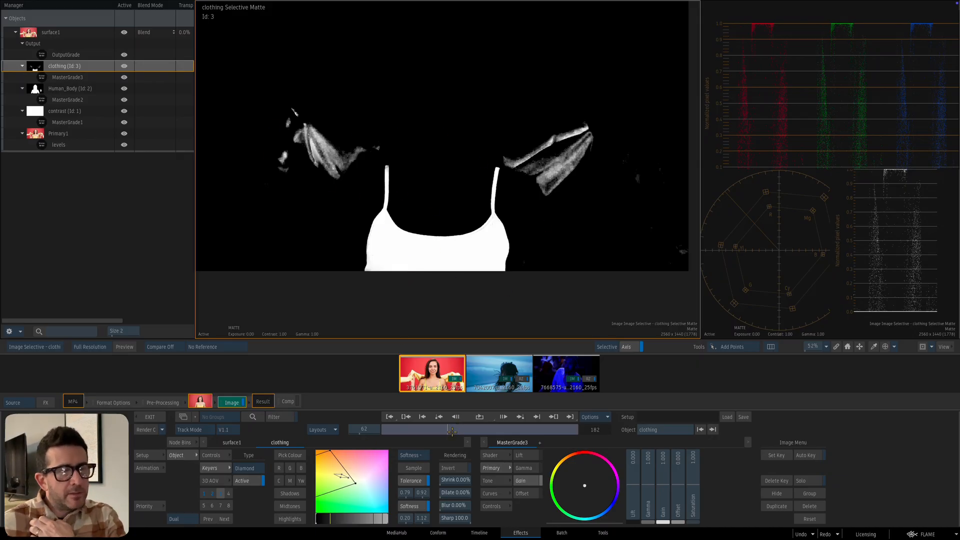
Sample the cardigan beside the woman's shoulder with Softness + to bring more of it into the clothing key.
click(419, 459)
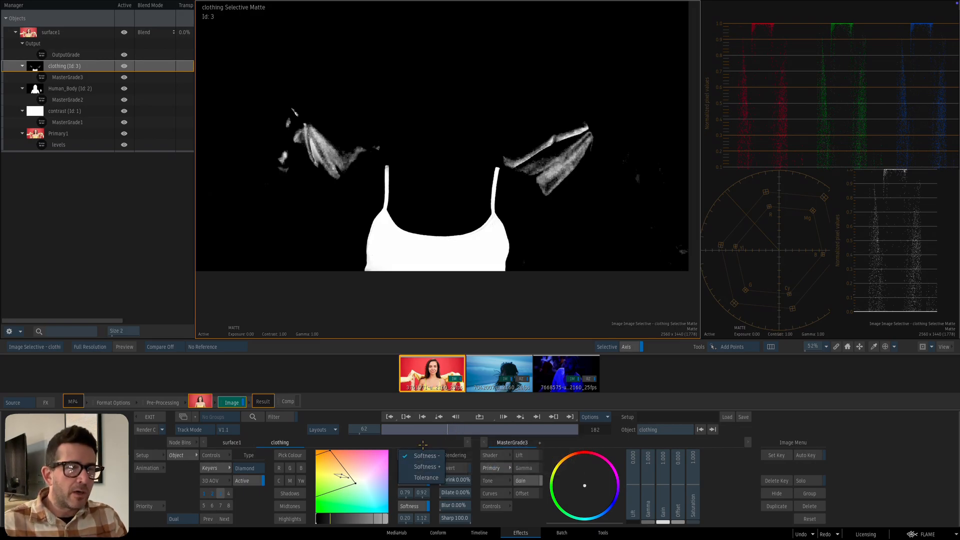
click(424, 466)
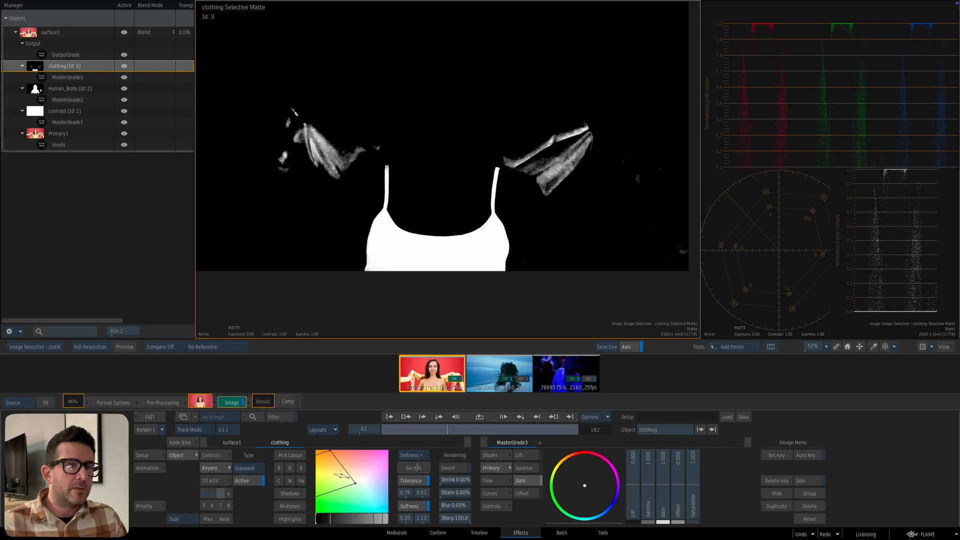
click(551, 177)
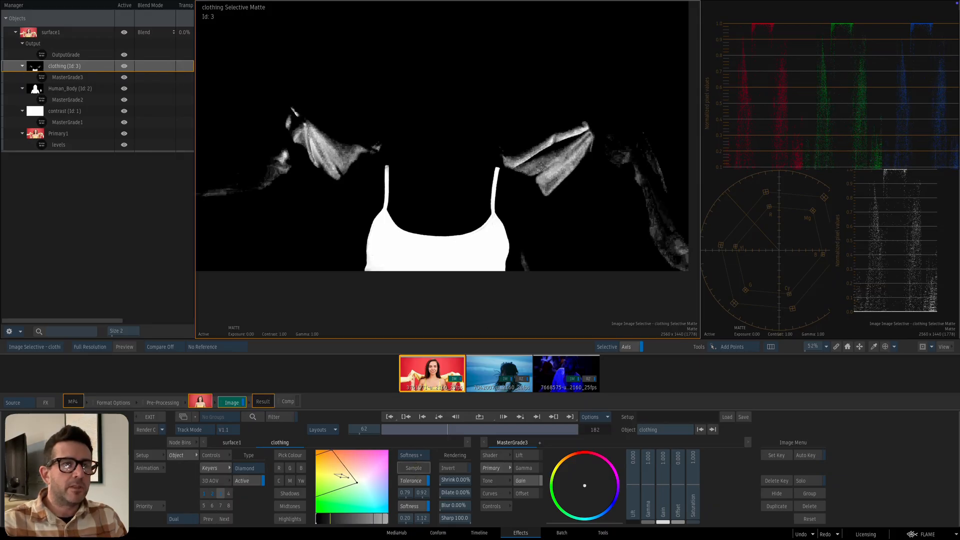
Sample several areas of the cardigan and its sleeve with Tolerance to make them solid in the clothing matte.
click(417, 456)
click(419, 469)
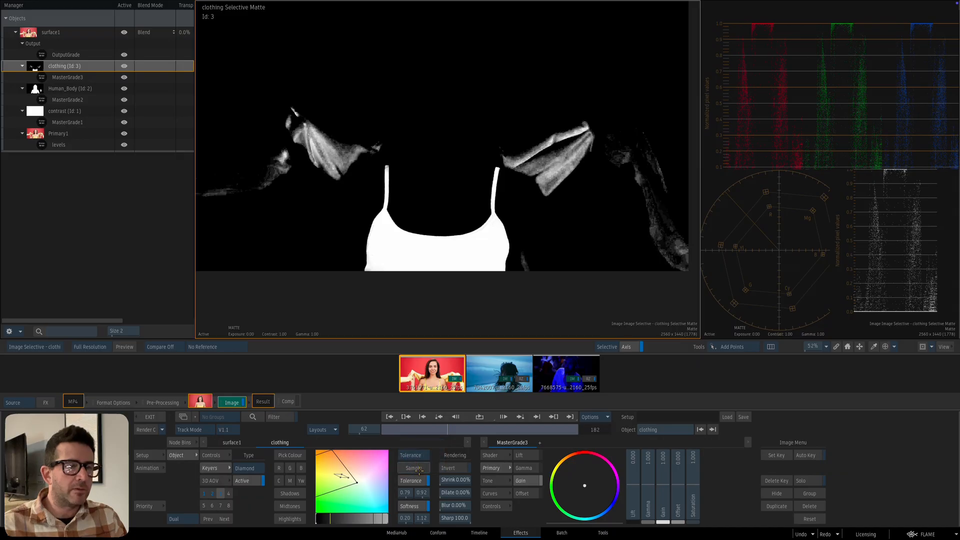
click(558, 177)
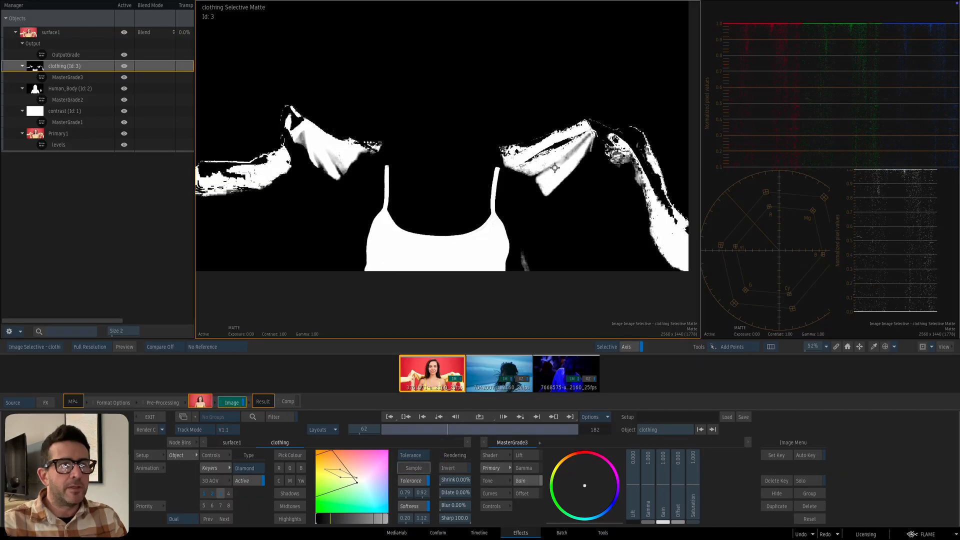
click(413, 469)
click(623, 152)
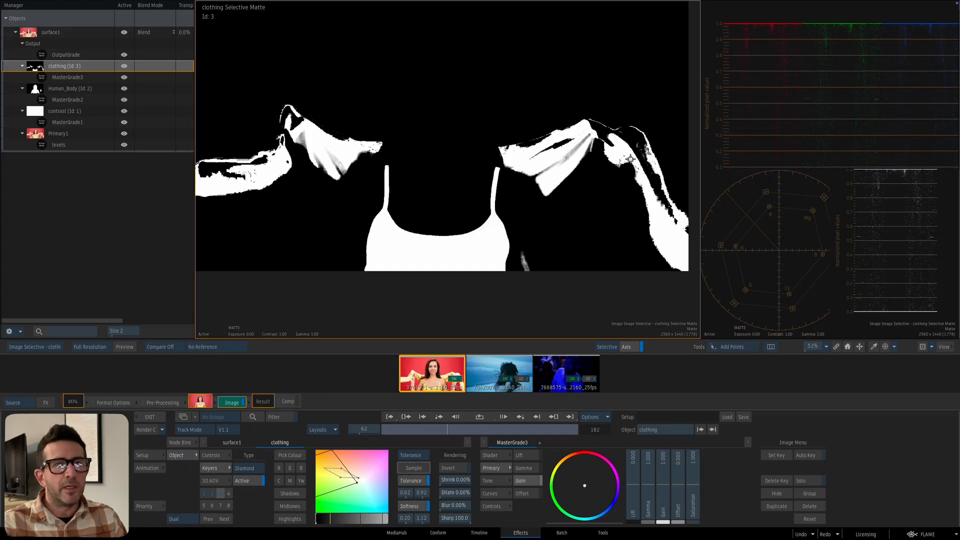
click(413, 469)
mouse_move(631, 147)
mouse_down()
mouse_move(627, 137)
mouse_move(623, 146)
mouse_up()
Check the clothing cutout against the grey overlay at frames 141 and 58.
drag(544, 192, 545, 180)
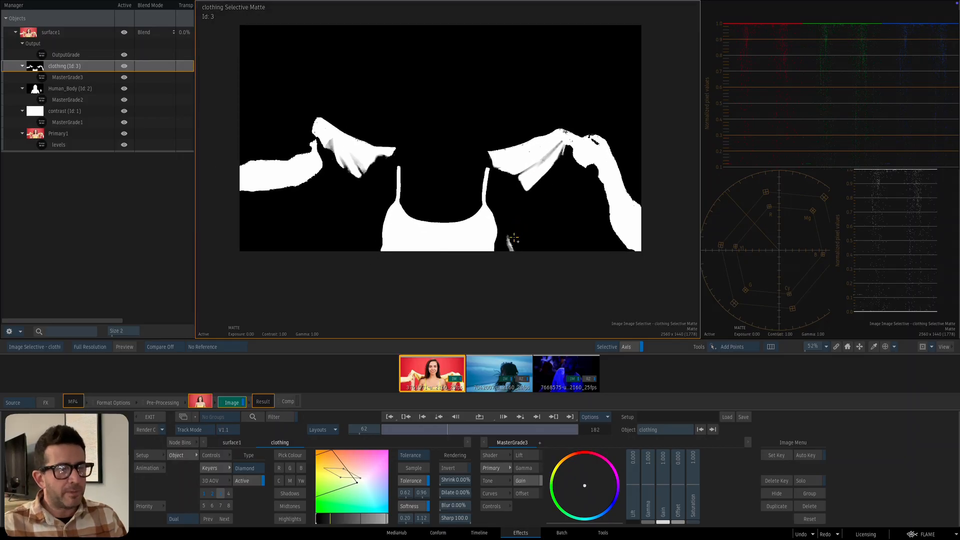
key(F8)
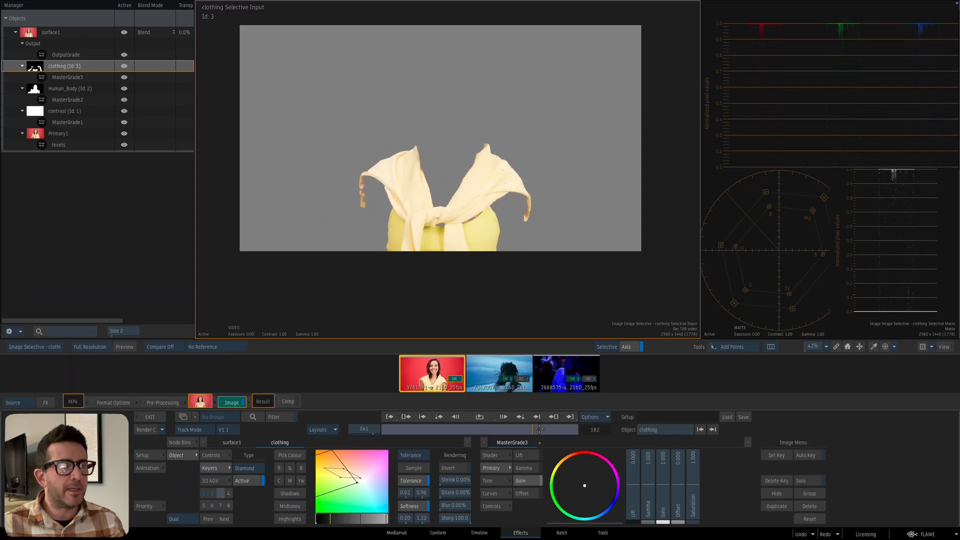
mouse_move(458, 431)
mouse_down()
mouse_move(431, 433)
mouse_move(443, 433)
mouse_up()
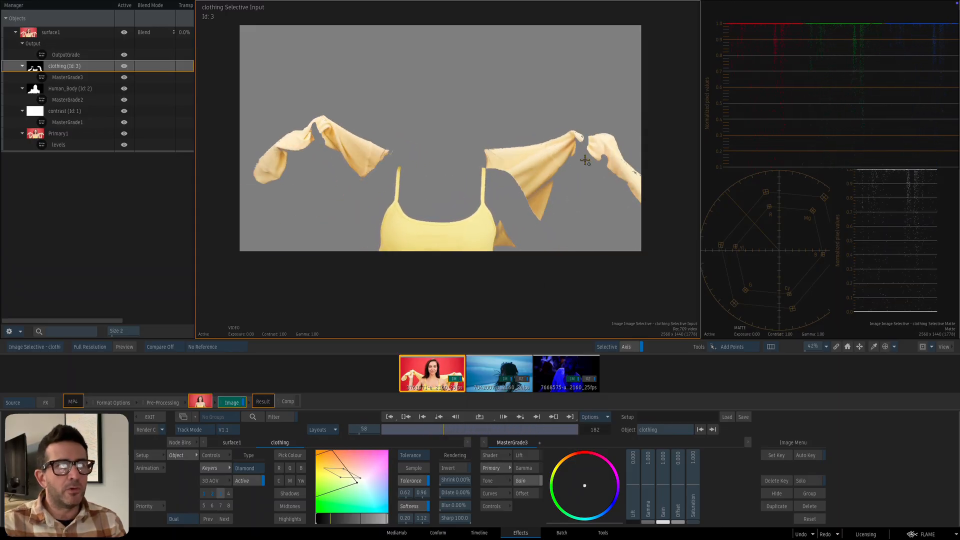
Compare the clothing cutout on grey with the selective's result around the cardigan, hands and arms at frame 58.
key(F4)
key(F9)
key(F8)
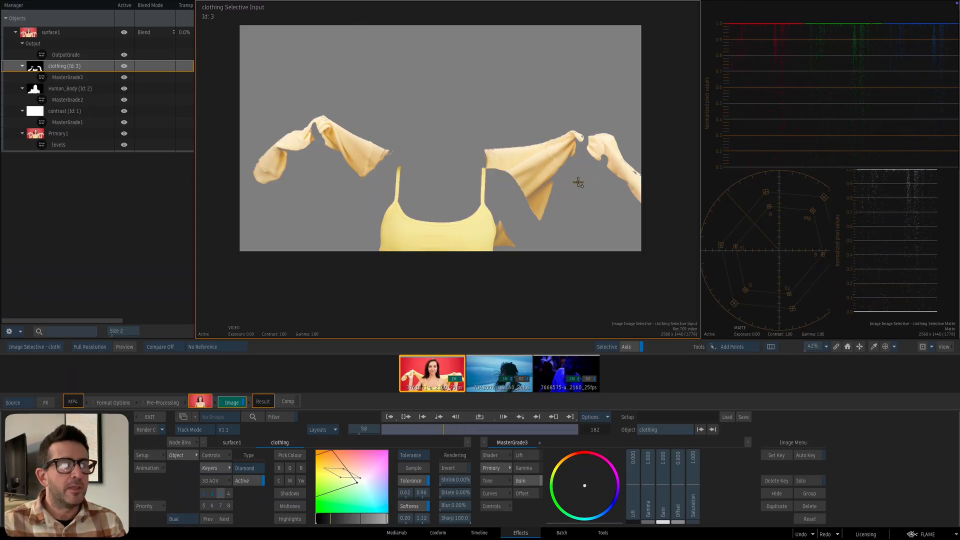
key(F4)
key(F9)
key(F4)
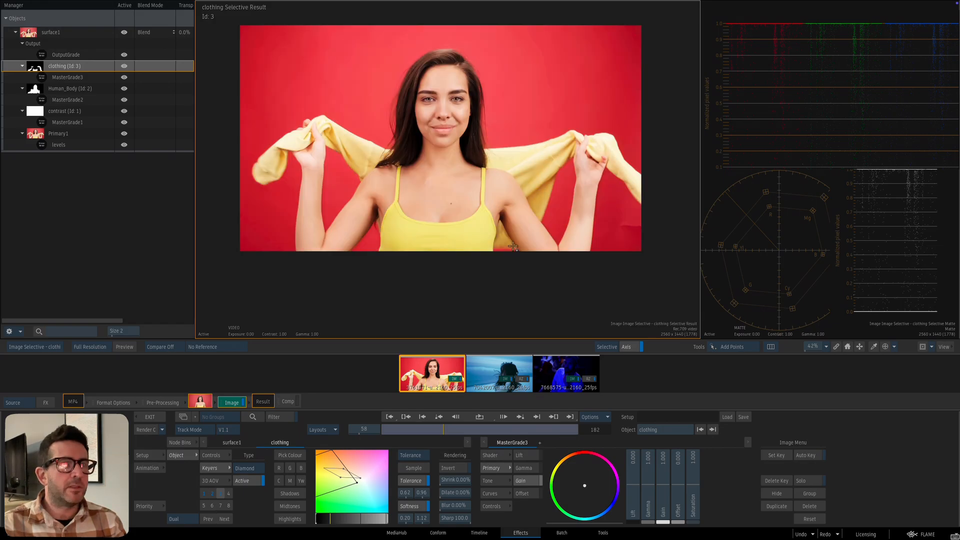
scroll(547, 238, up, 2)
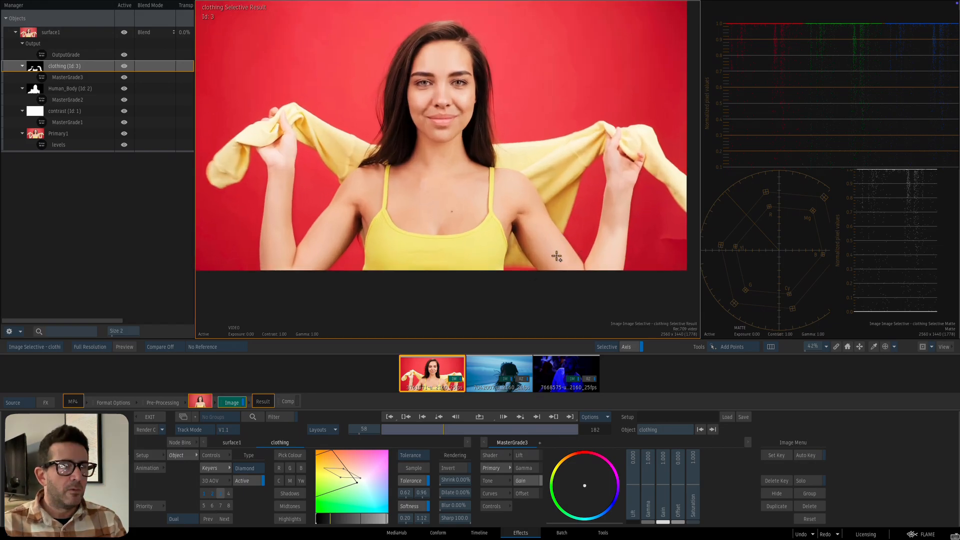
key(F8)
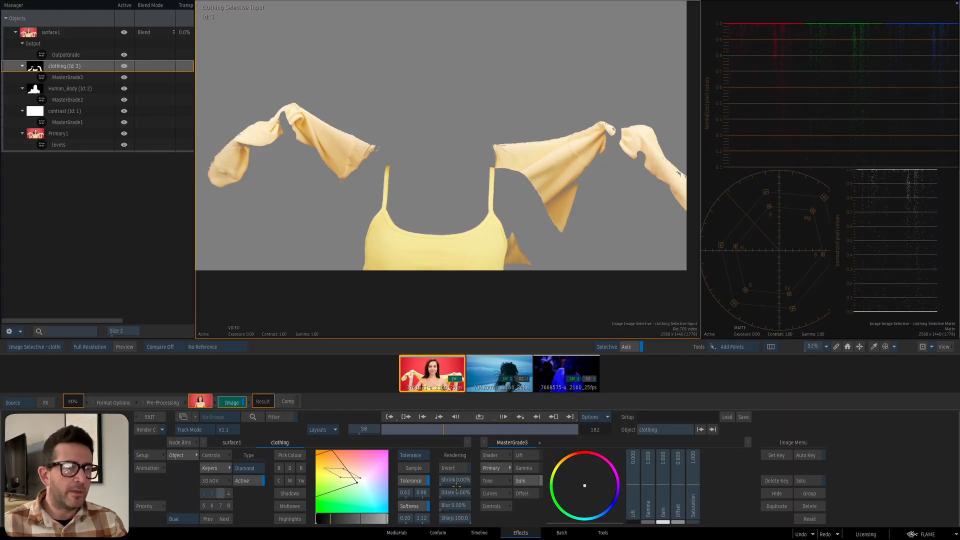
Set the clothing matte's Blur to 2.30% and Dilate to 1.46%, and check it against the result.
drag(459, 506, 504, 485)
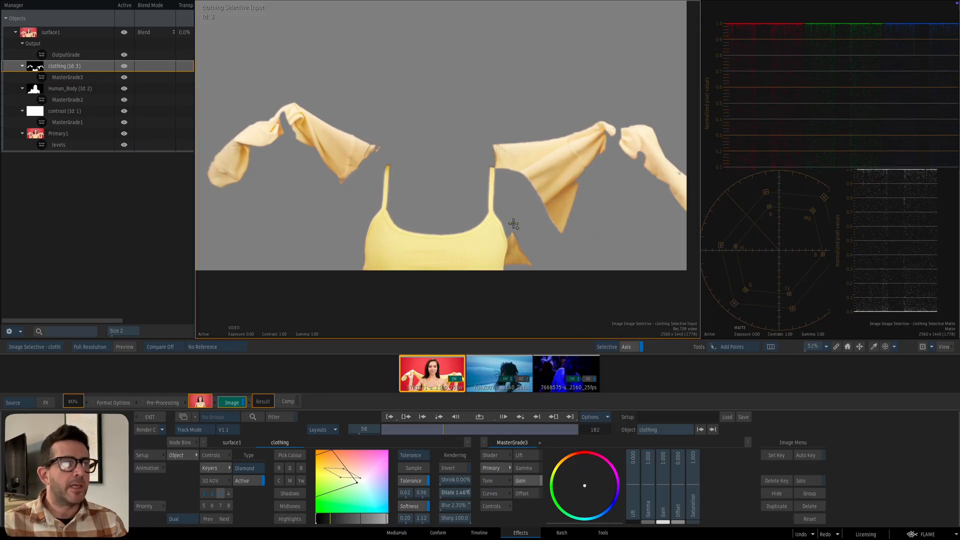
key(F4)
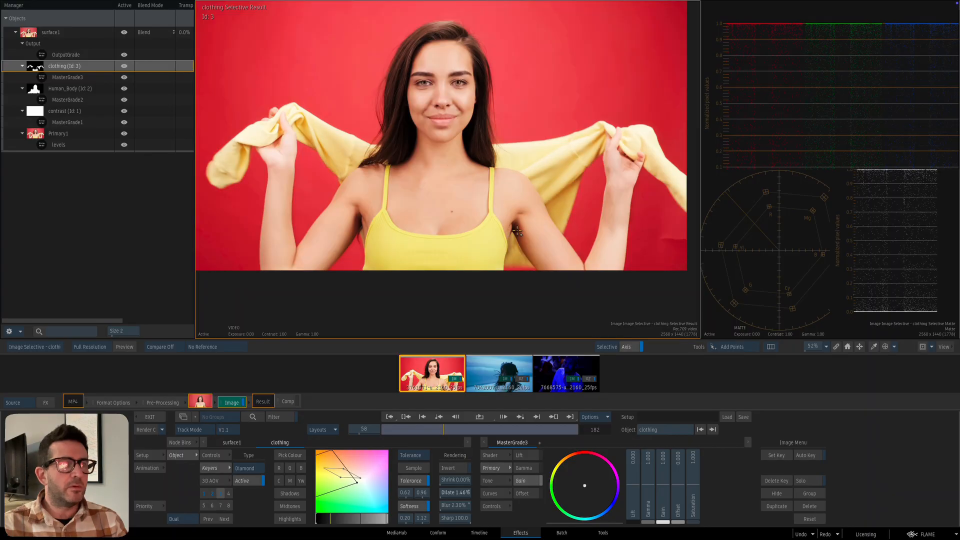
key(F8)
key(F4)
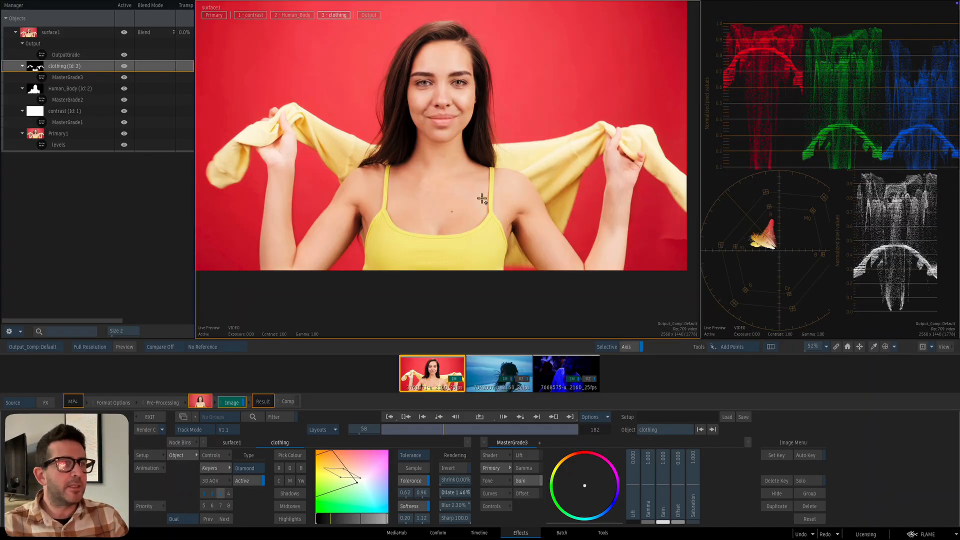
Pull the midpoint of the Master RGB curve slightly down in the clothing selective's MasterGrade3.
drag(493, 208, 482, 207)
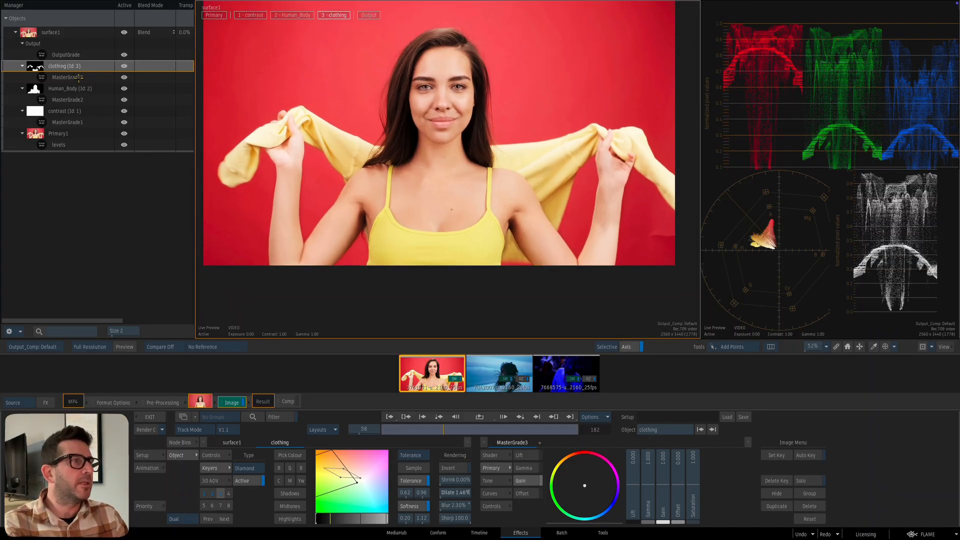
click(490, 494)
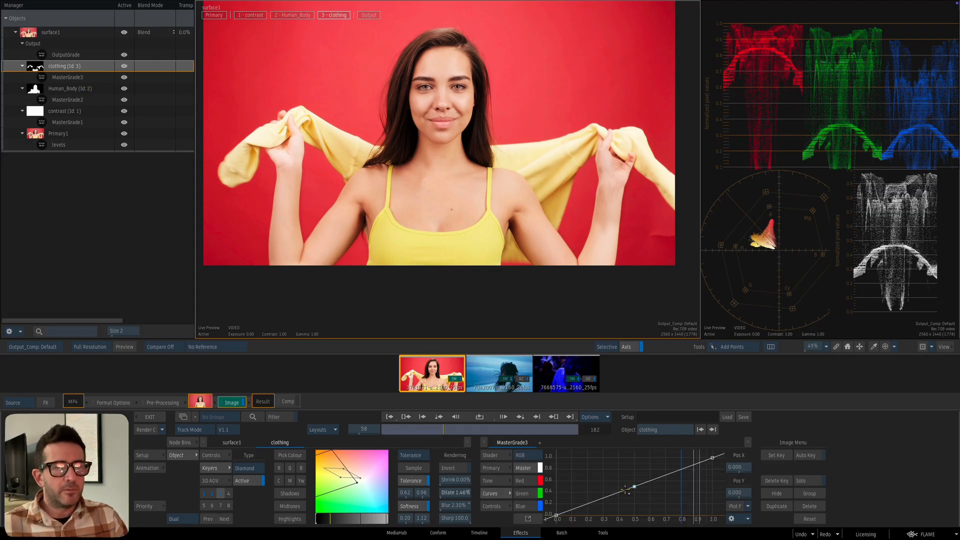
drag(636, 490, 635, 494)
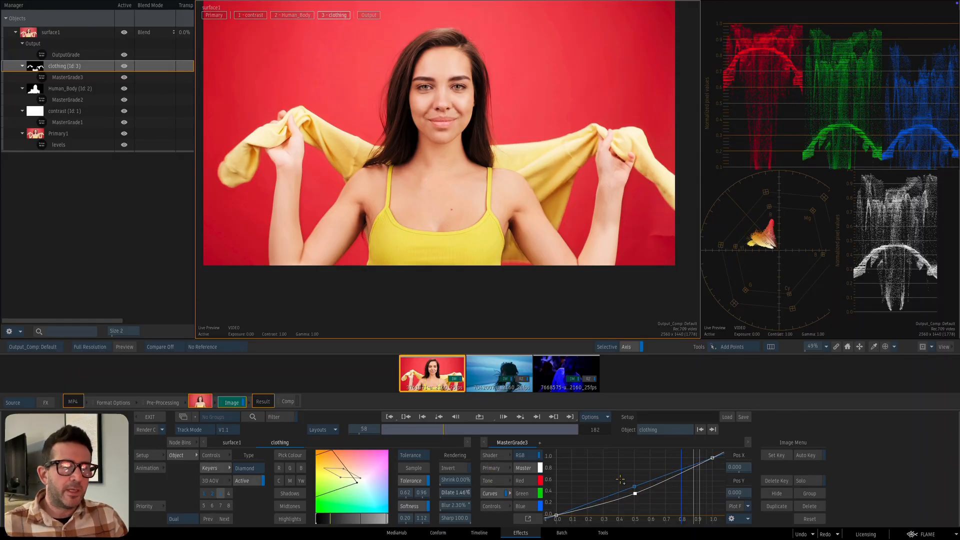
Lower the clothing grade's tonal Highlights to about 0.70 and check the shot at frame 75.
click(491, 468)
click(494, 480)
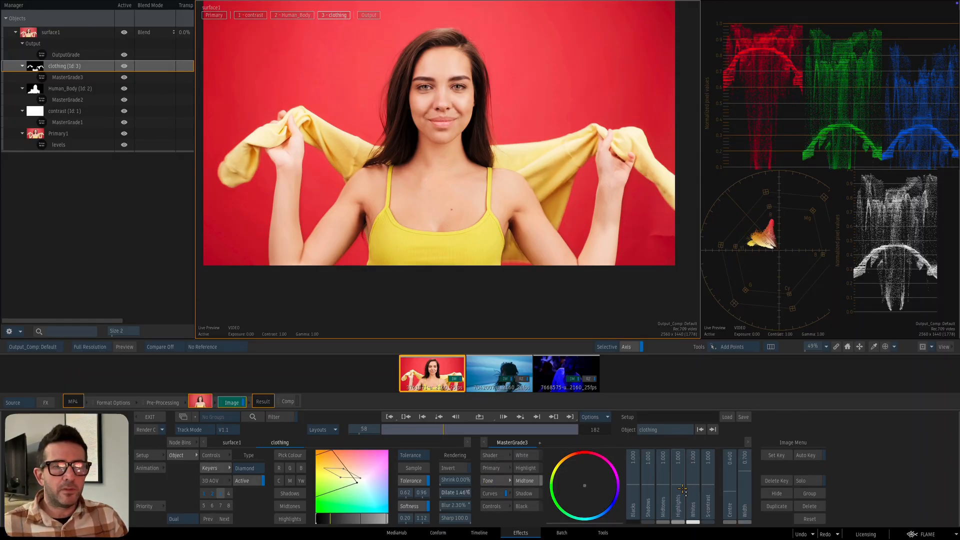
drag(679, 495, 679, 508)
drag(443, 430, 462, 430)
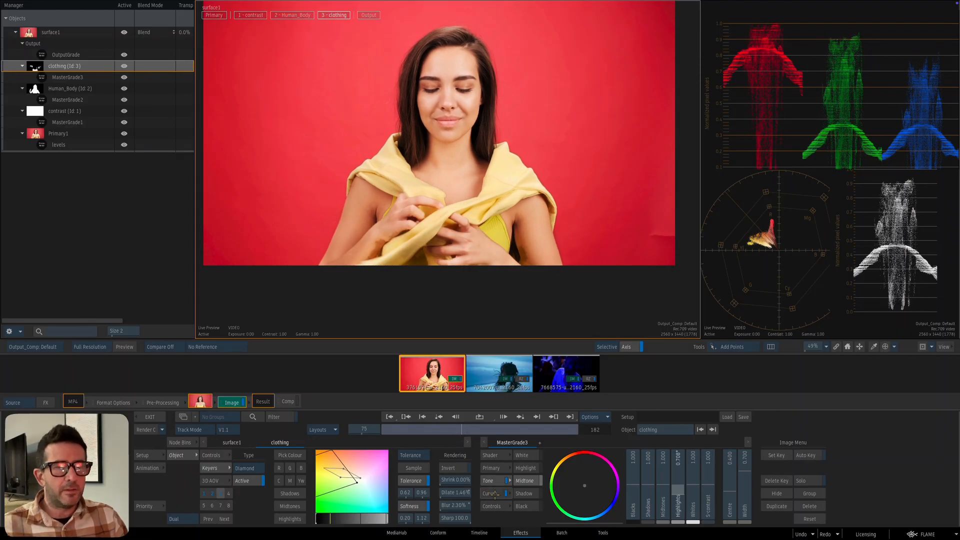
Raise the Saturation of the clothing selective's primary grade to 1.250.
click(490, 493)
click(492, 468)
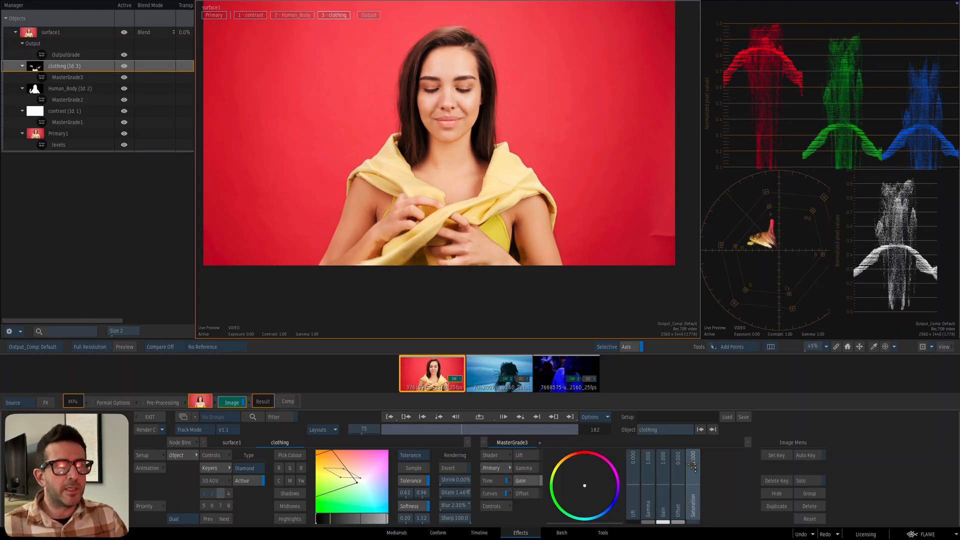
drag(693, 480, 693, 468)
Compare the graded composite with the original front media at frame 144.
drag(460, 427, 536, 428)
drag(540, 265, 531, 267)
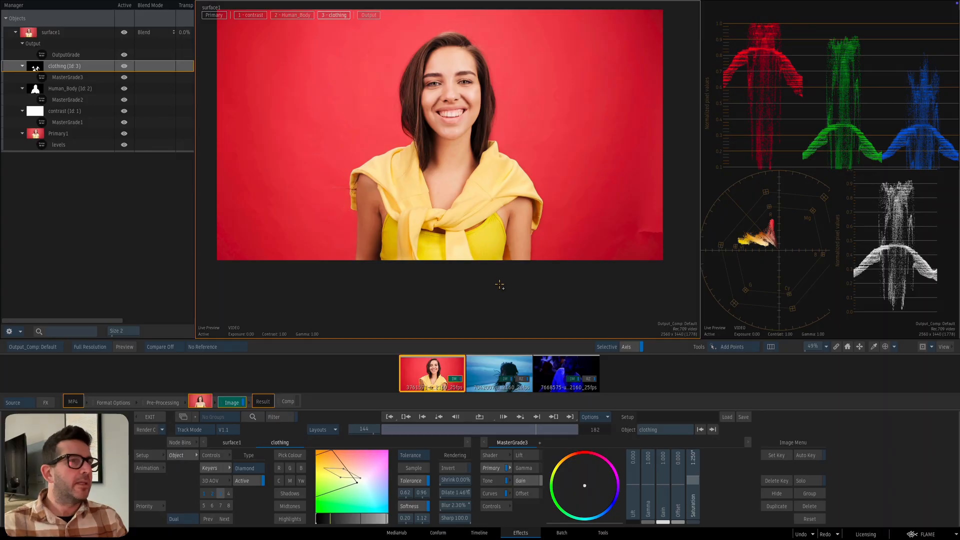
key(F1)
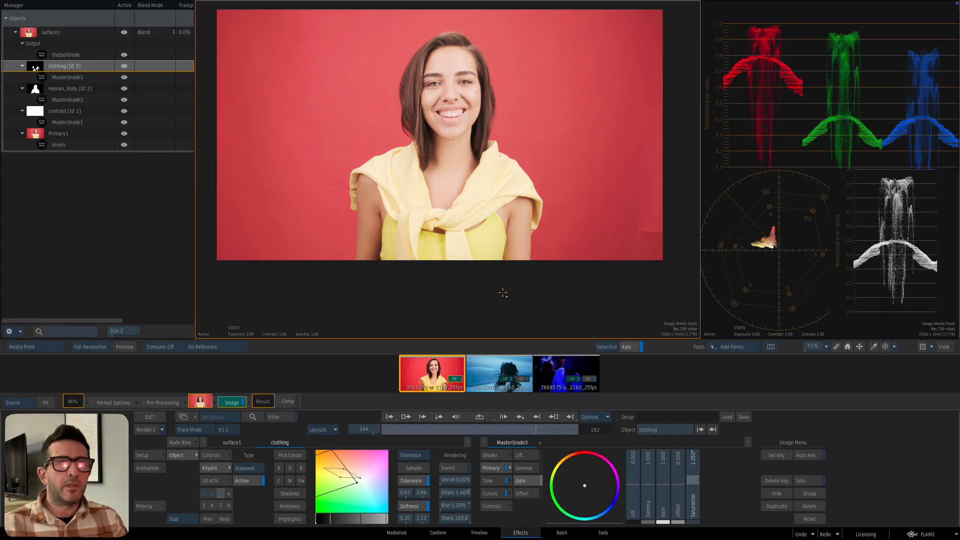
key(F4)
drag(514, 265, 524, 284)
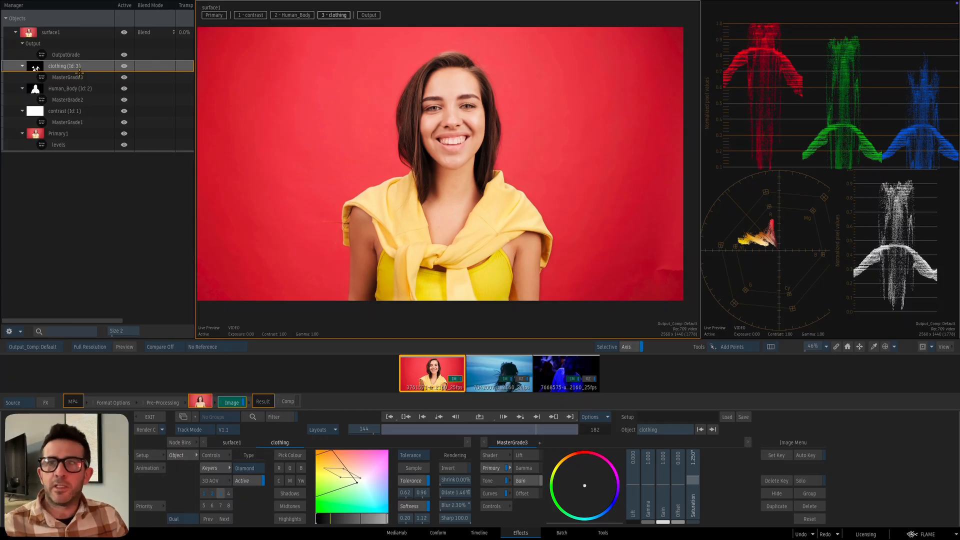
Add a fourth selective above clothing and rename it bg.
click(228, 493)
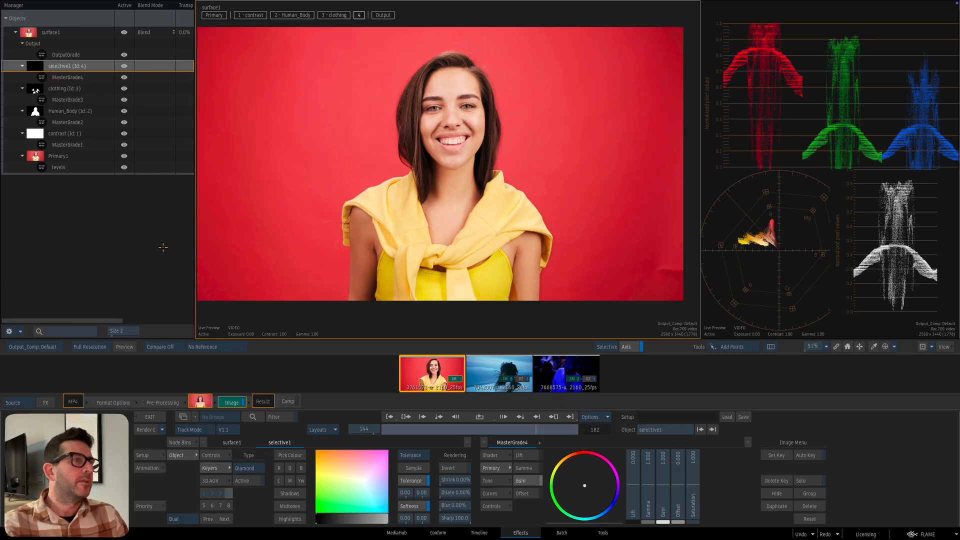
click(667, 431)
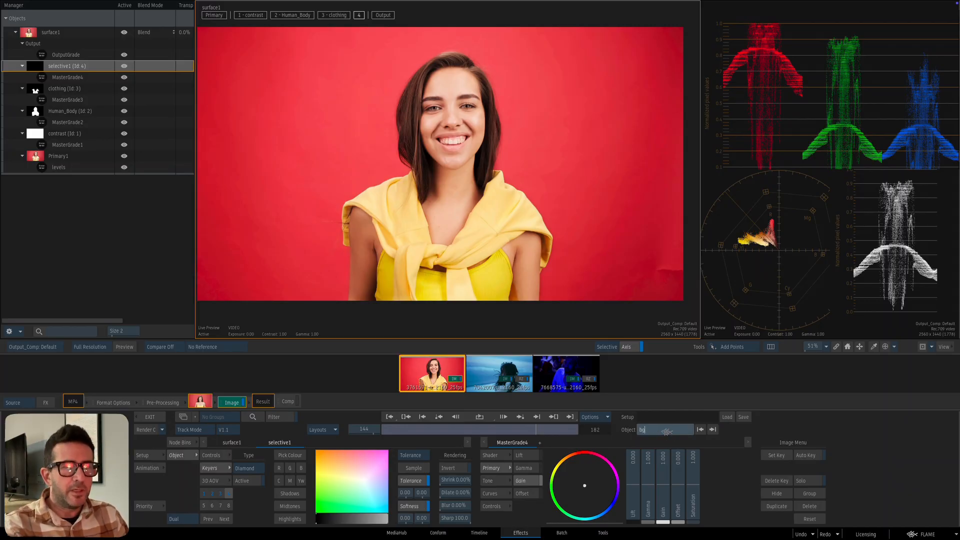
key(Return)
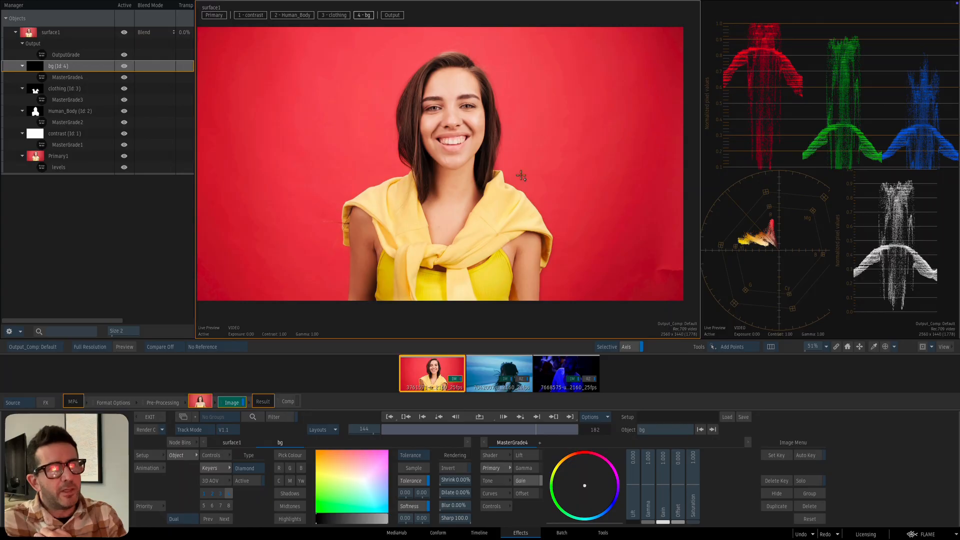
Pick the red backdrop beside the woman as the key colour for the bg selective's Diamond keyer.
click(290, 456)
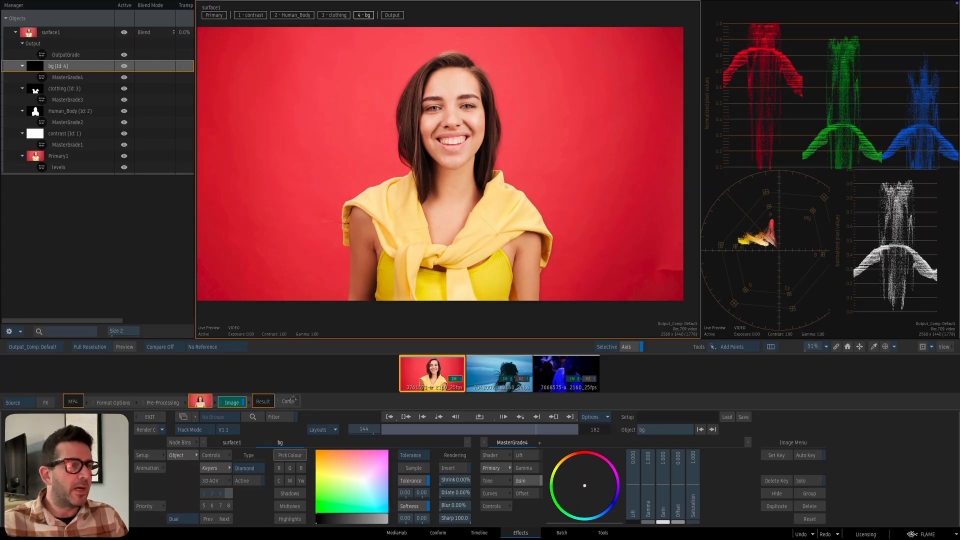
click(292, 217)
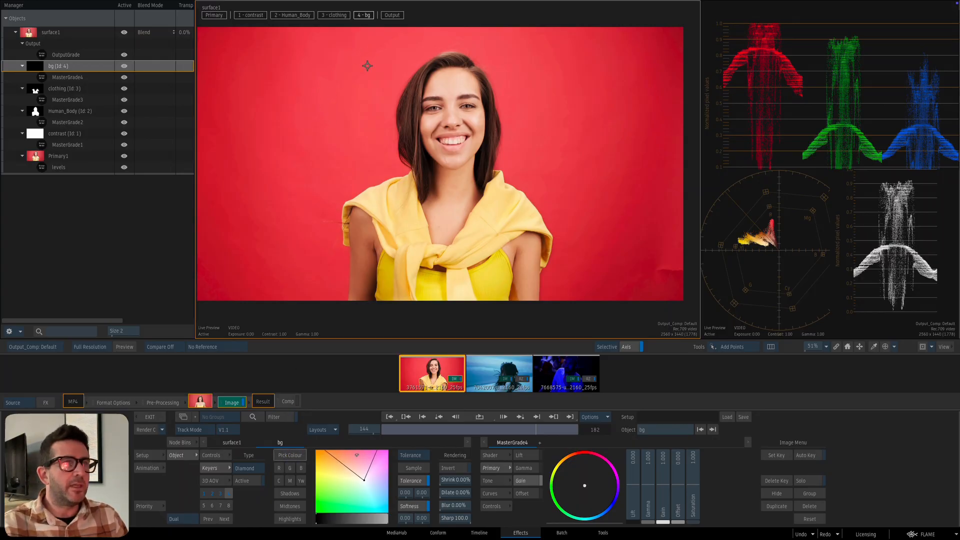
drag(271, 221, 270, 220)
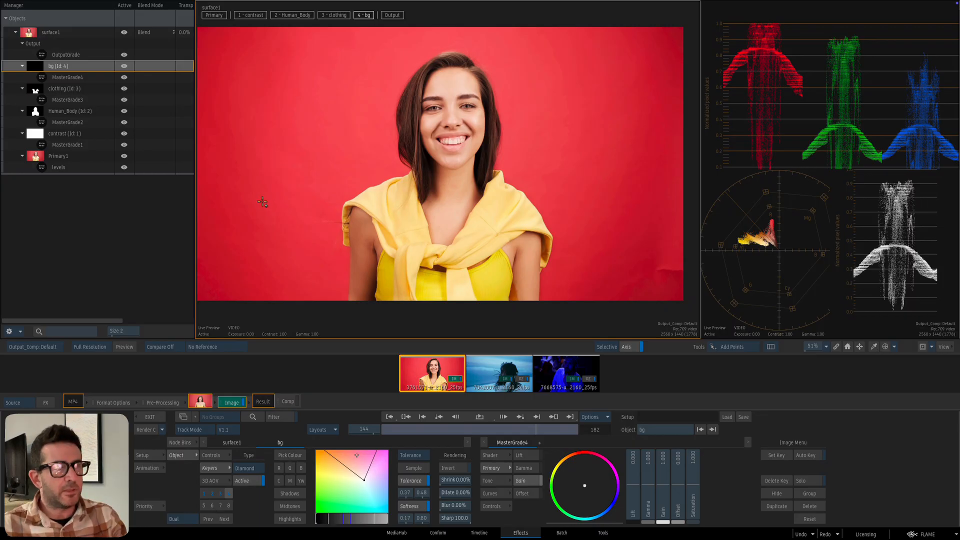
View the bg matte and sample down both sides of the backdrop with Tolerance to make the background solid white.
key(F3)
drag(515, 233, 488, 238)
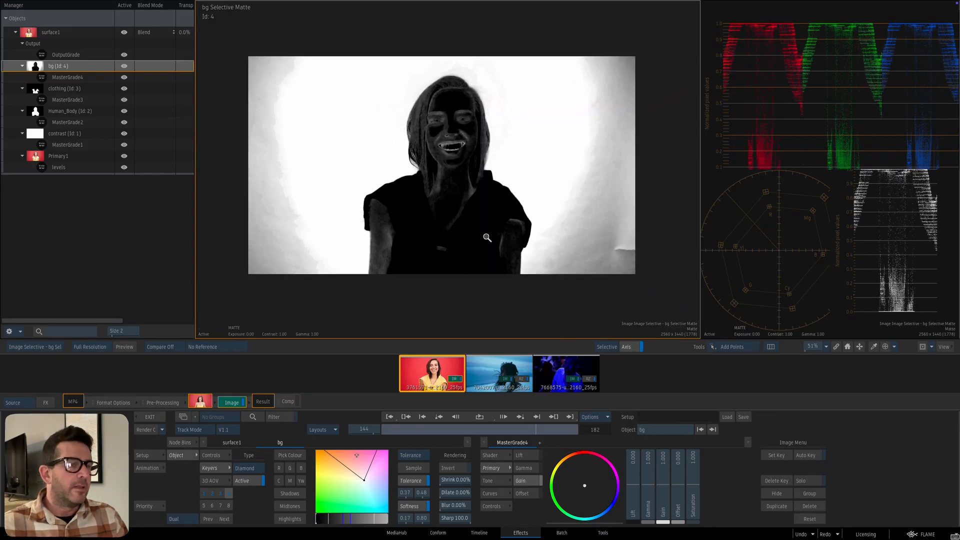
click(418, 468)
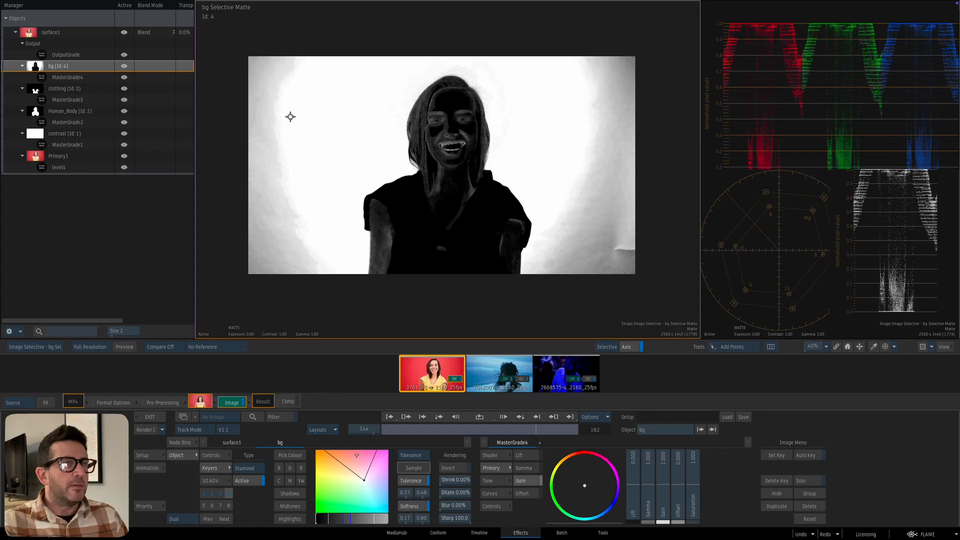
mouse_move(290, 113)
mouse_down()
mouse_move(268, 148)
mouse_move(264, 223)
mouse_move(279, 261)
mouse_up()
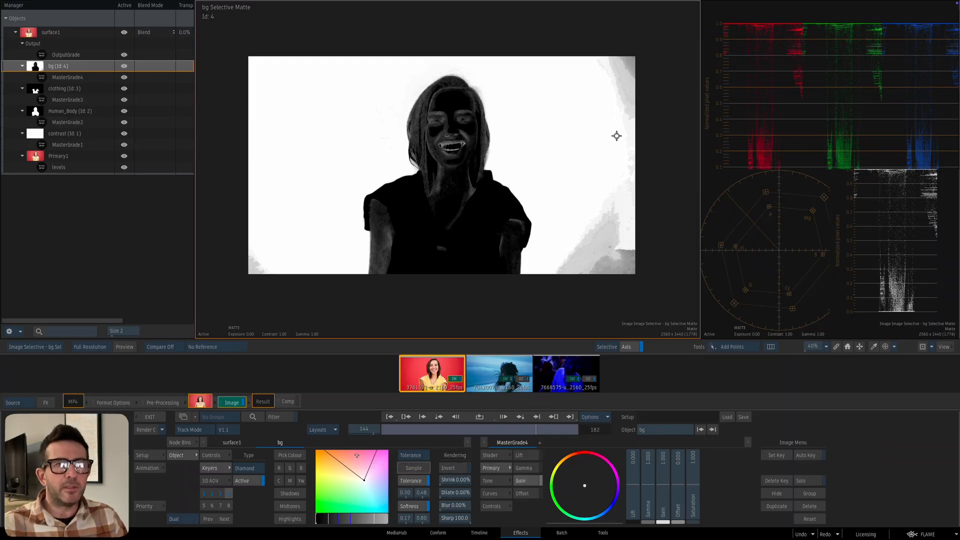
mouse_move(616, 136)
mouse_down()
mouse_move(620, 92)
mouse_move(632, 85)
mouse_move(604, 250)
mouse_move(629, 256)
mouse_move(619, 258)
mouse_up()
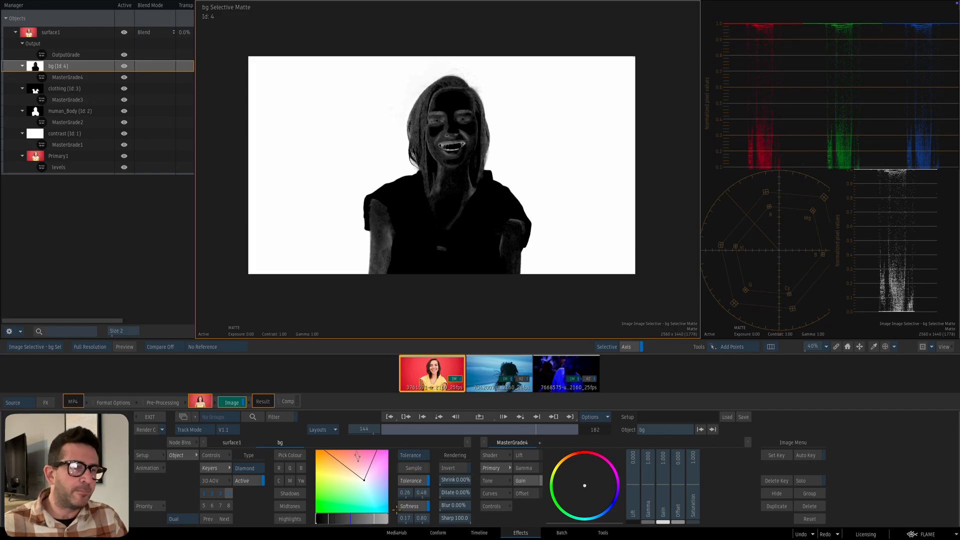
Sample the woman's upper arm with Softness - to remove her skin and hair from the bg key.
click(416, 455)
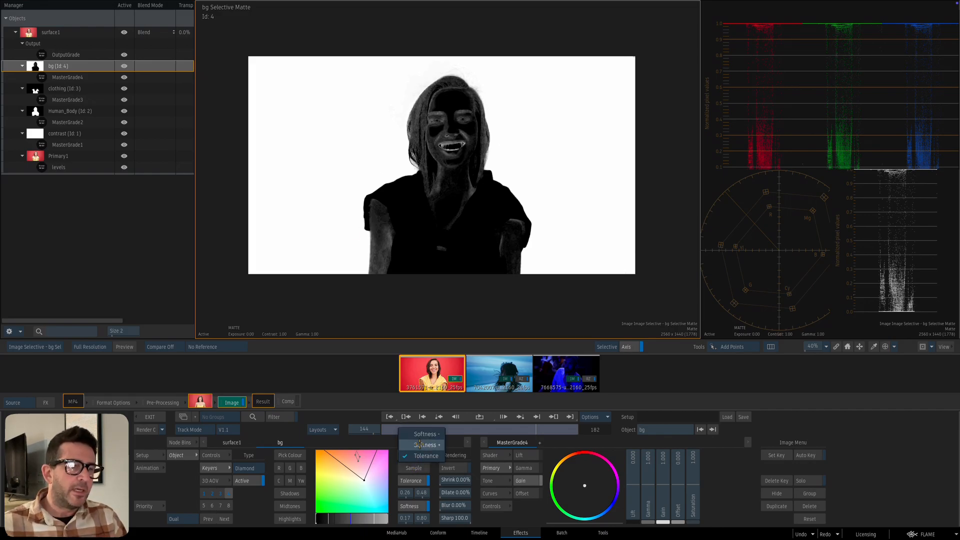
click(417, 433)
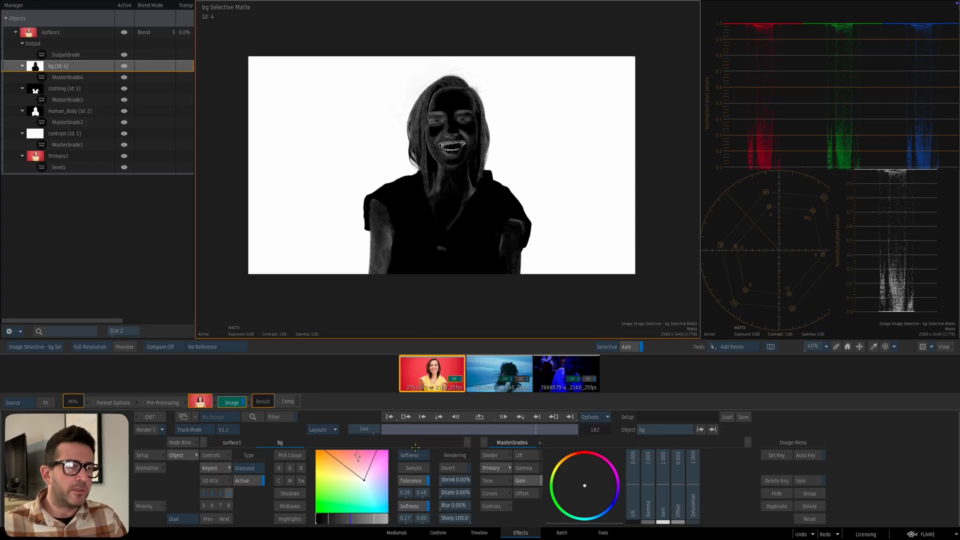
click(417, 468)
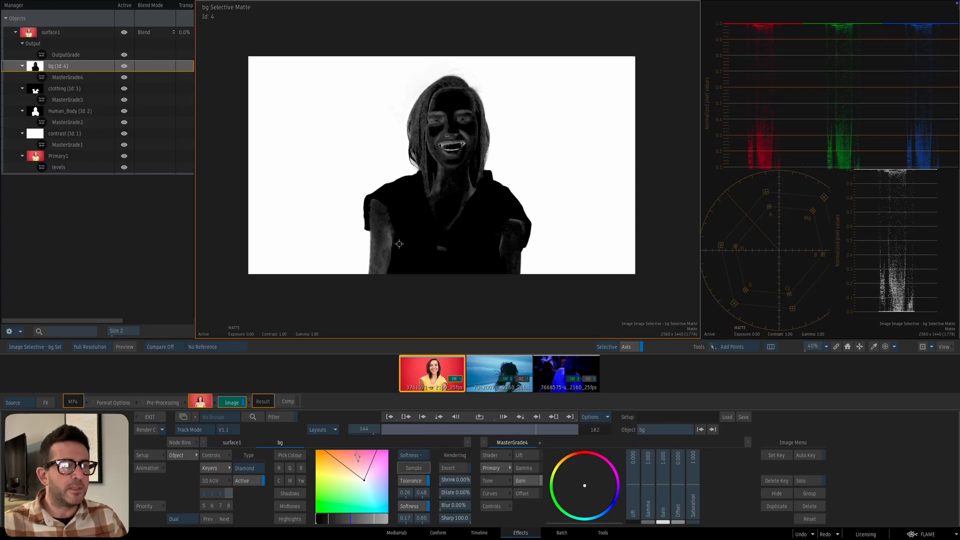
click(382, 237)
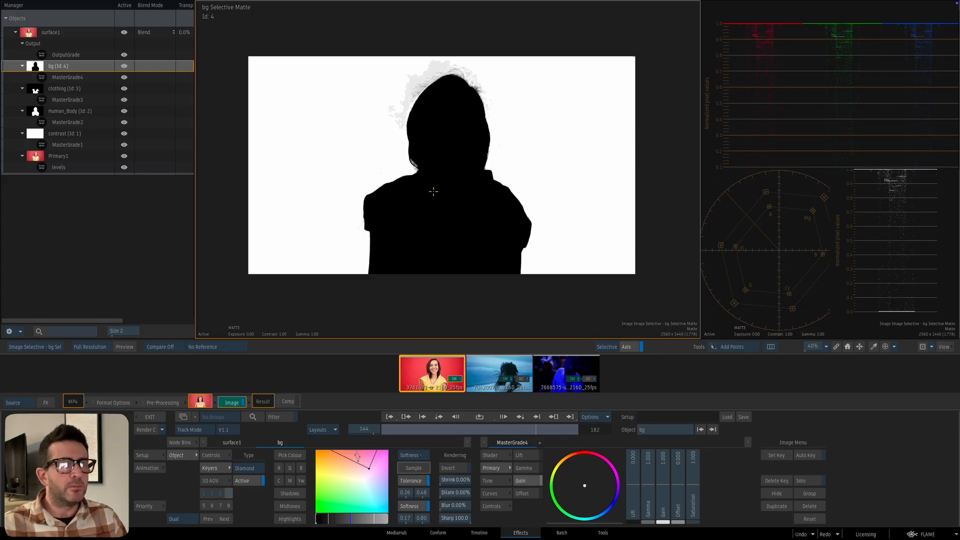
Sample the grey backdrop patch beside the top of her hair with Tolerance to fill it in the bg matte.
click(410, 455)
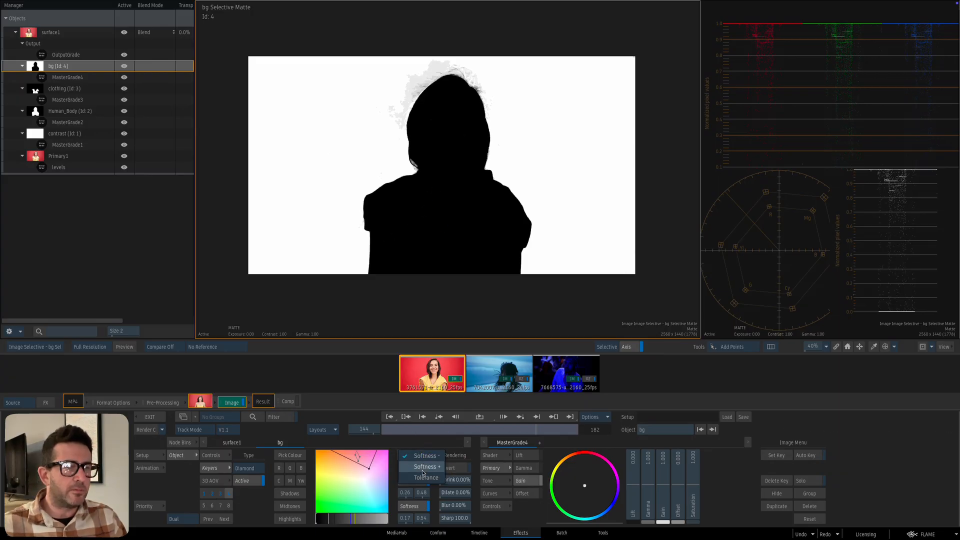
click(422, 468)
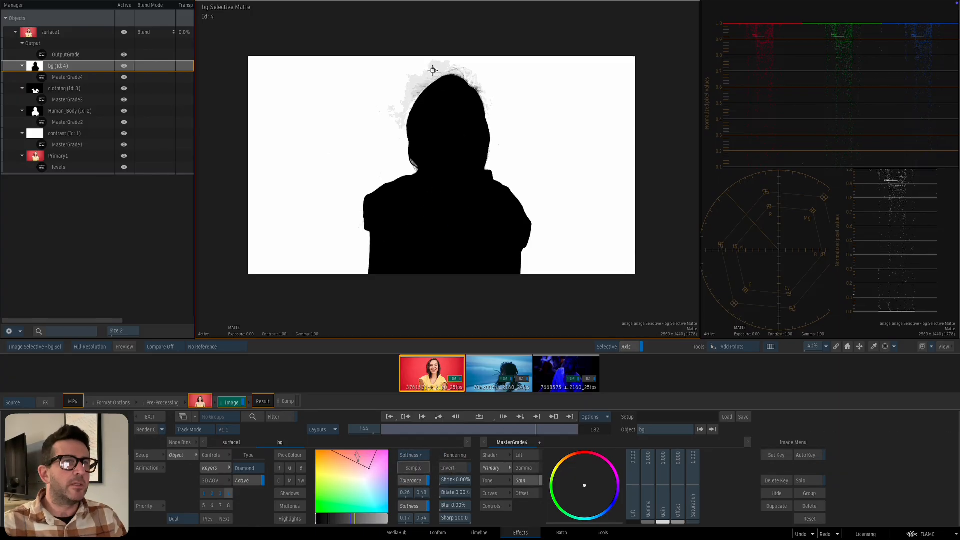
click(410, 455)
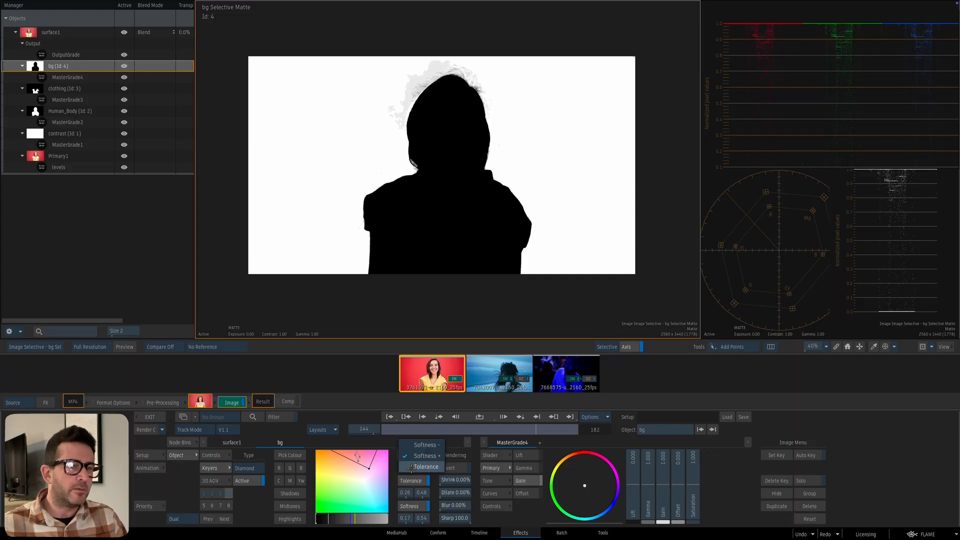
click(414, 468)
click(430, 81)
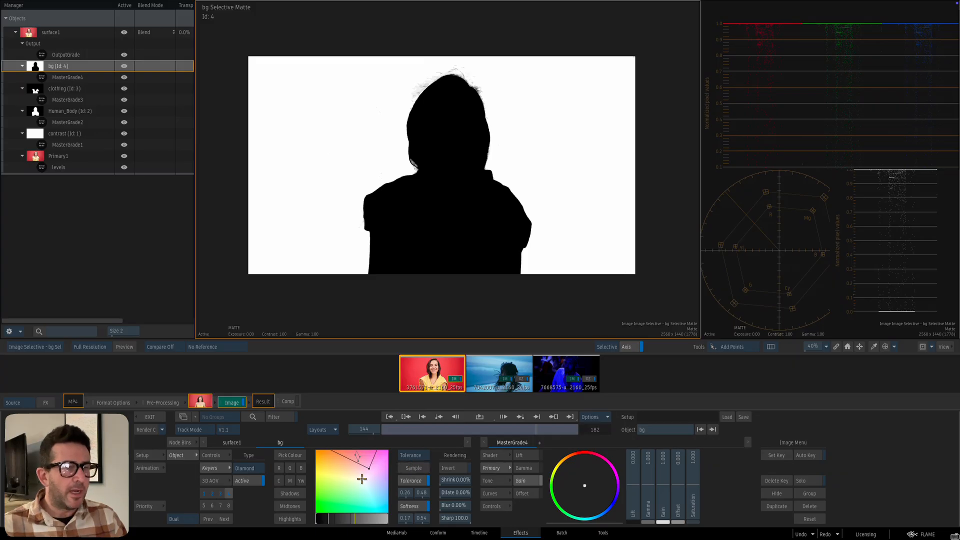
mouse_move(362, 479)
mouse_down()
mouse_move(356, 500)
mouse_move(364, 499)
mouse_move(358, 478)
mouse_move(362, 496)
mouse_up()
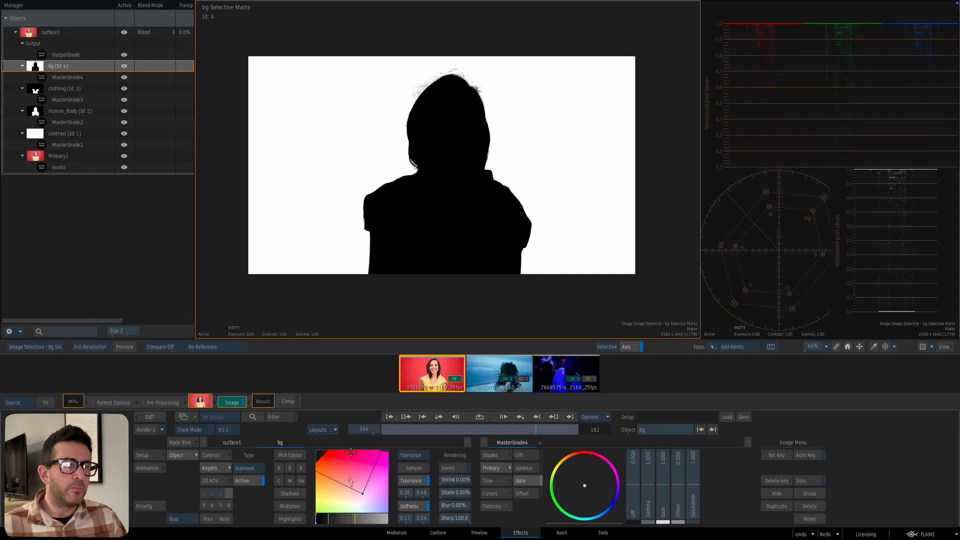
Refine the bg selective's Diamond key range on the colour plot and set the matte's Shrink to 0.50% and Dilate to 0.40%.
drag(358, 487, 354, 492)
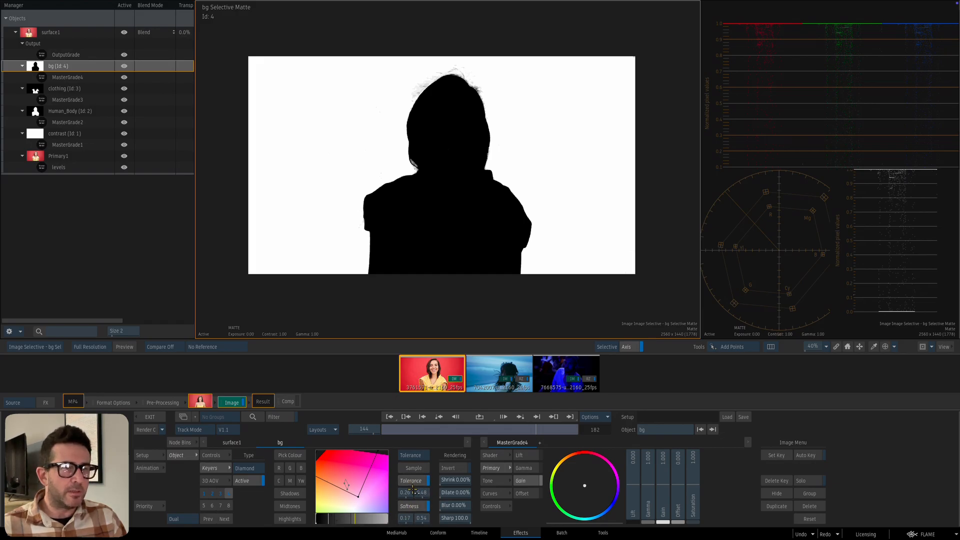
mouse_move(406, 492)
mouse_down()
mouse_move(416, 492)
mouse_move(406, 493)
mouse_up()
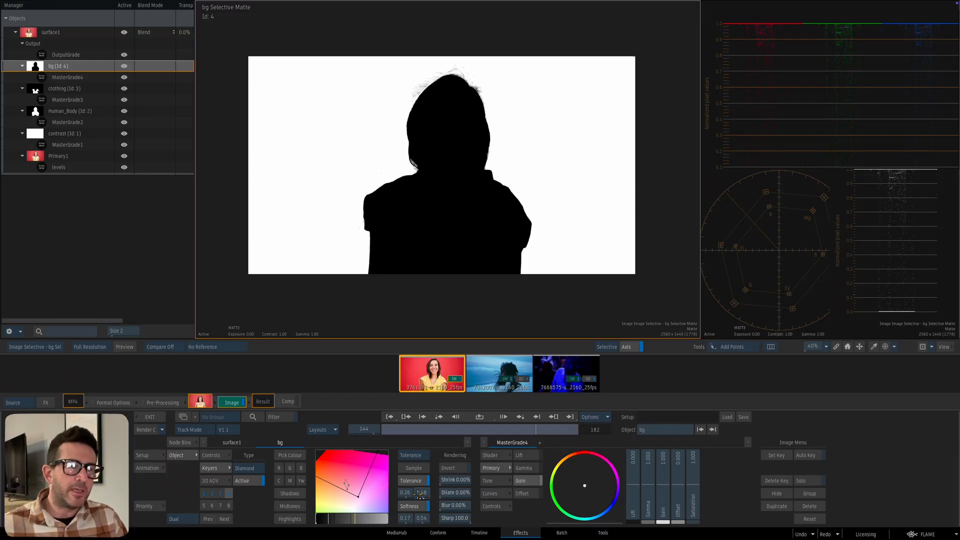
mouse_move(457, 480)
mouse_down()
mouse_move(474, 482)
mouse_move(471, 493)
mouse_up()
drag(500, 257, 443, 170)
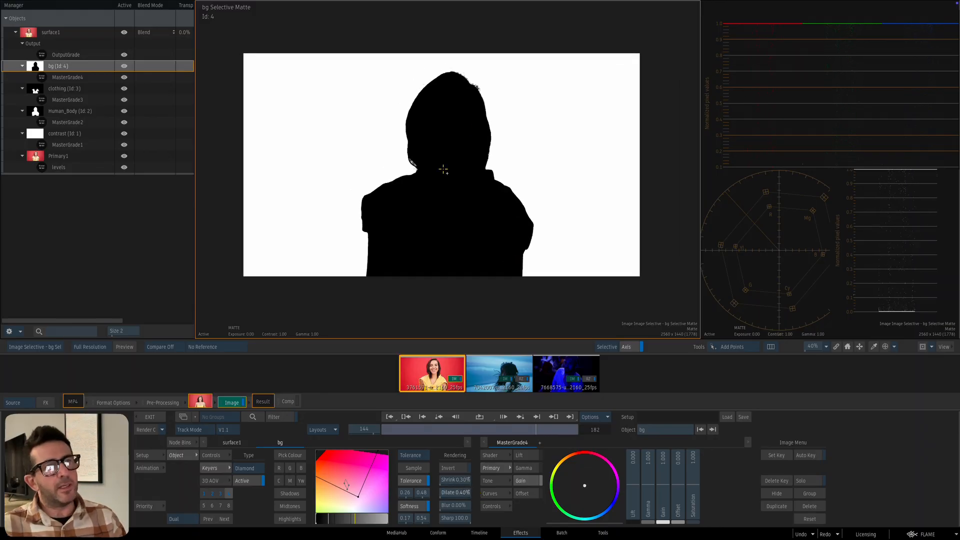
key(F8)
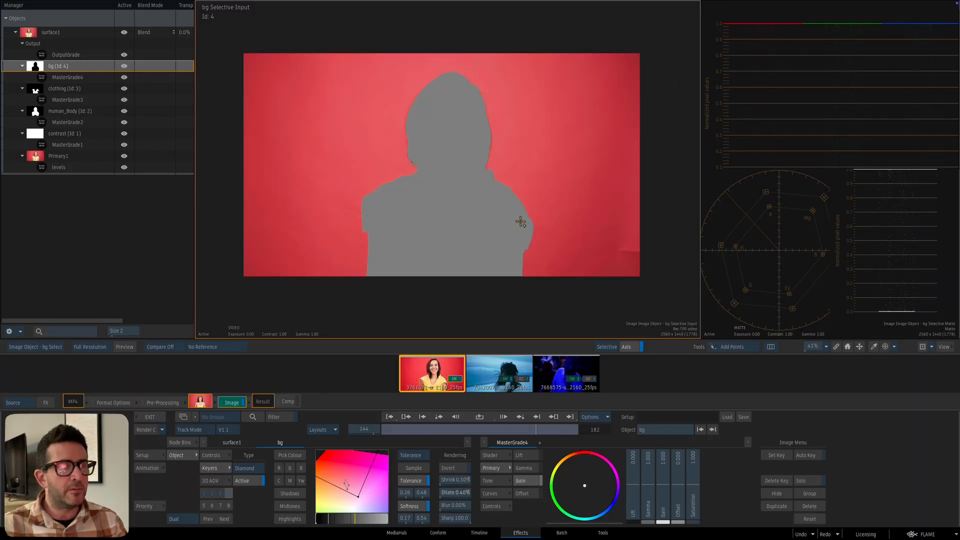
key(F4)
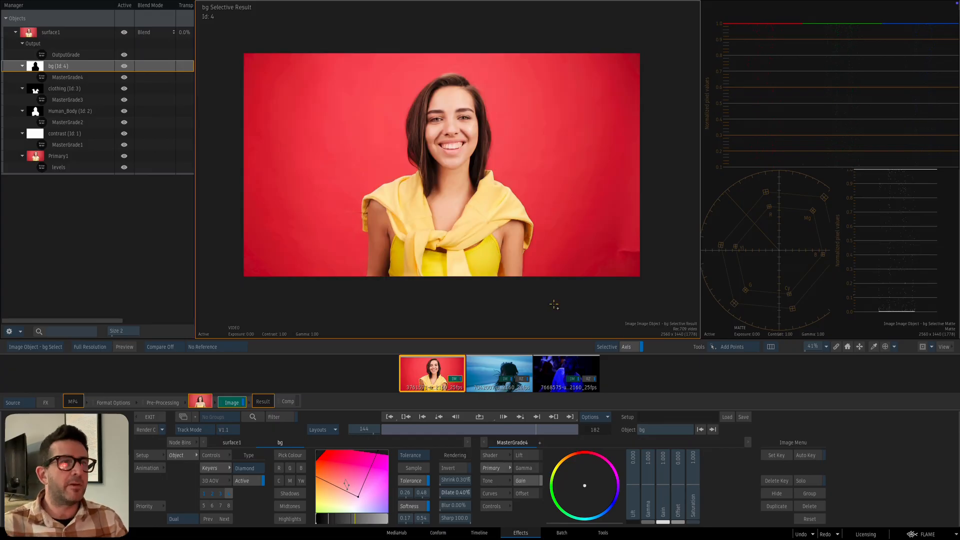
key(F1)
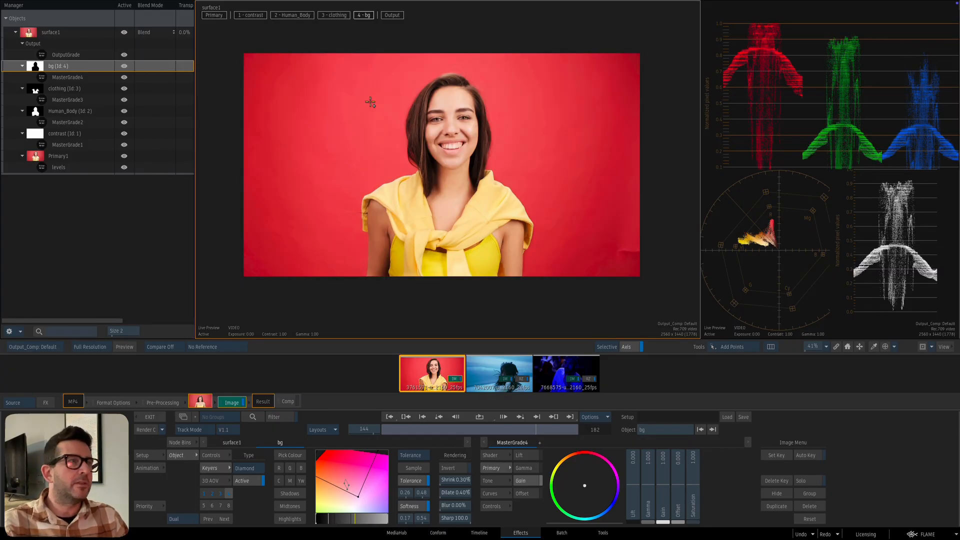
In the bg selective's MasterGrade4, sample the red backdrop for the Hue vs Hue curve and lower its red points to shift it toward magenta-pink.
click(68, 77)
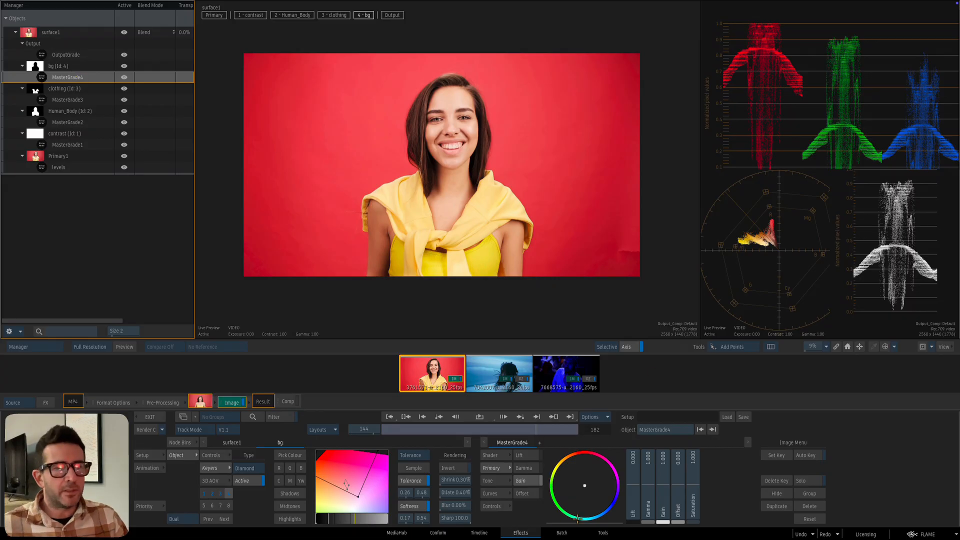
click(495, 493)
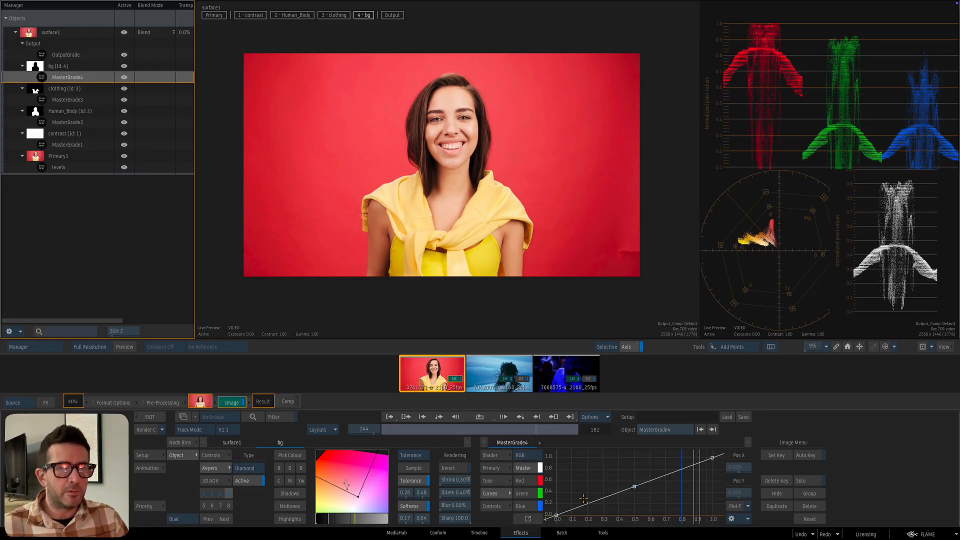
click(534, 455)
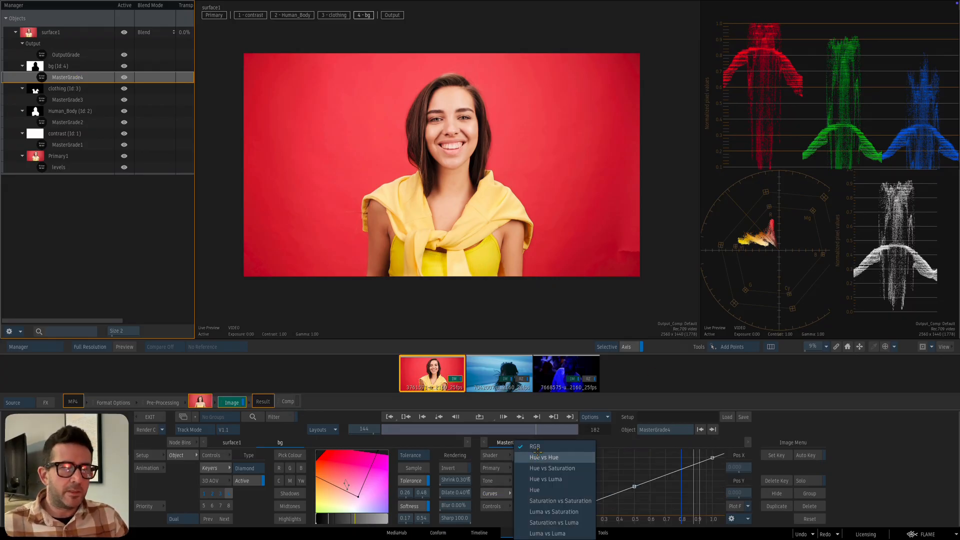
click(536, 457)
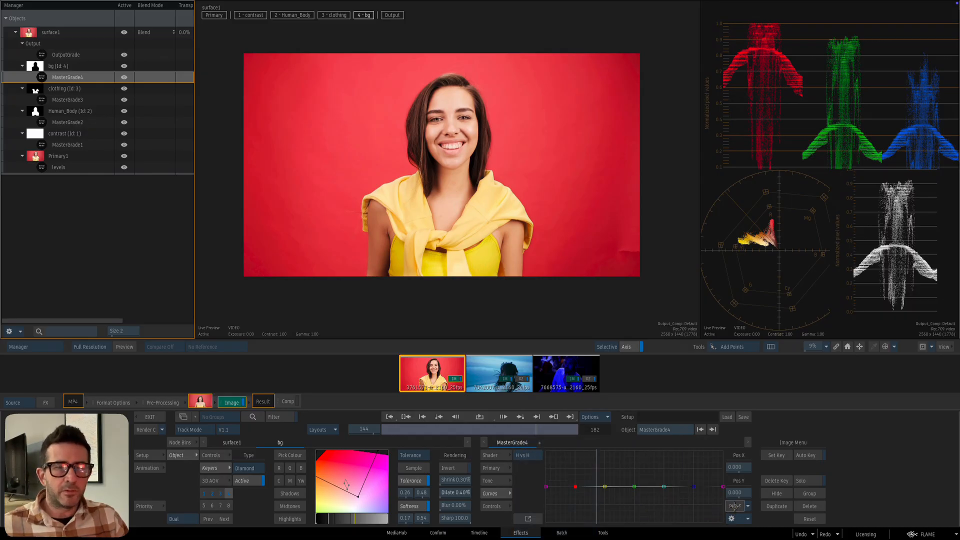
mouse_move(559, 151)
mouse_down()
mouse_move(560, 139)
mouse_move(553, 152)
mouse_up()
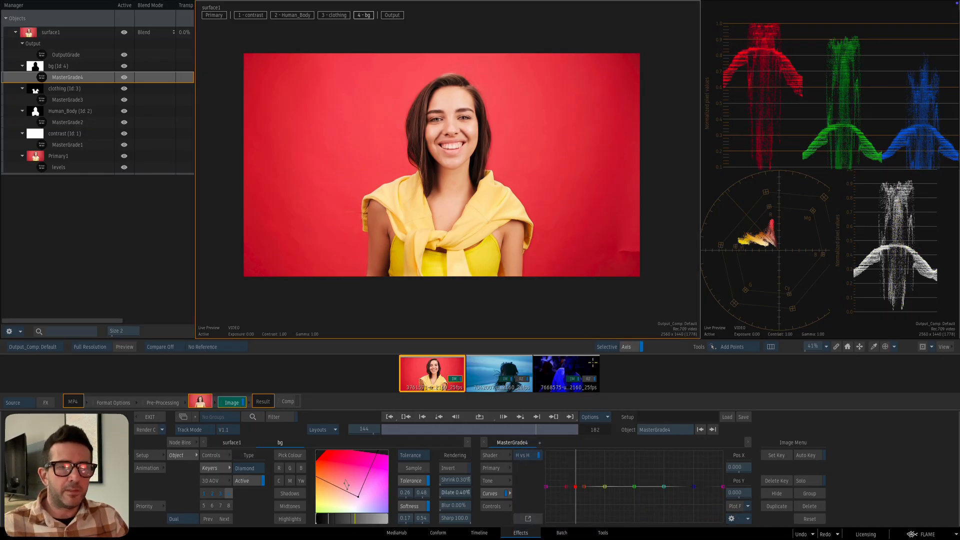
drag(575, 486, 576, 490)
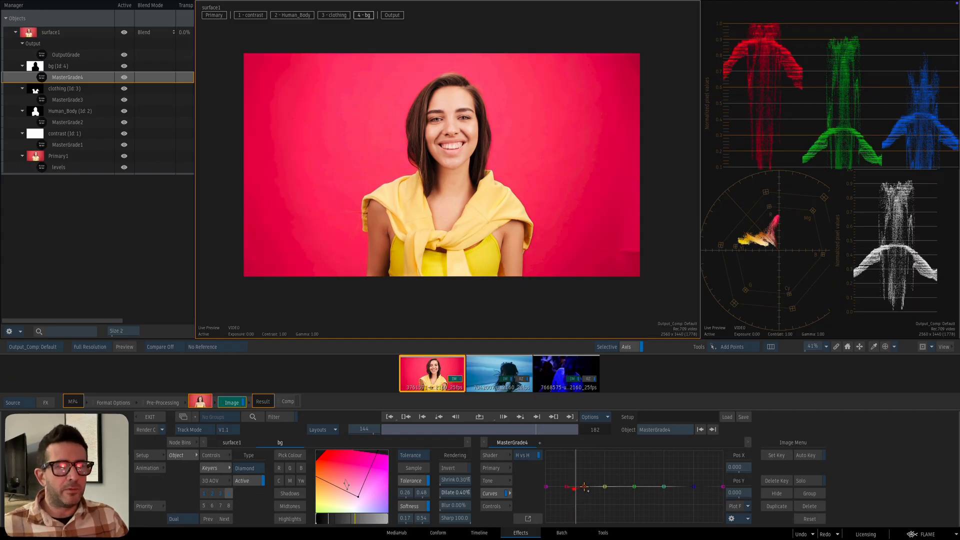
drag(585, 487, 573, 492)
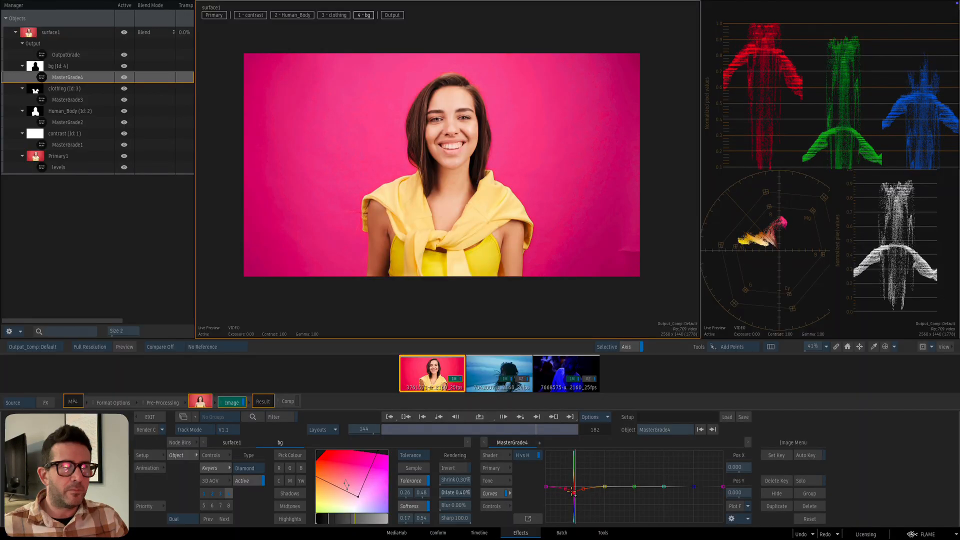
Go to frame 120 and examine the bg matte and graded result around the woman's hair and raised hand.
click(484, 431)
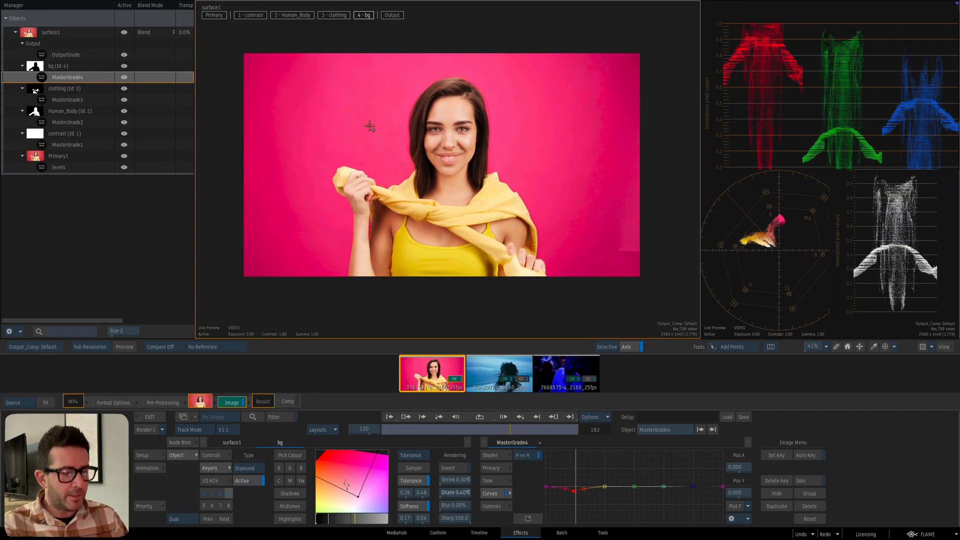
key(F8)
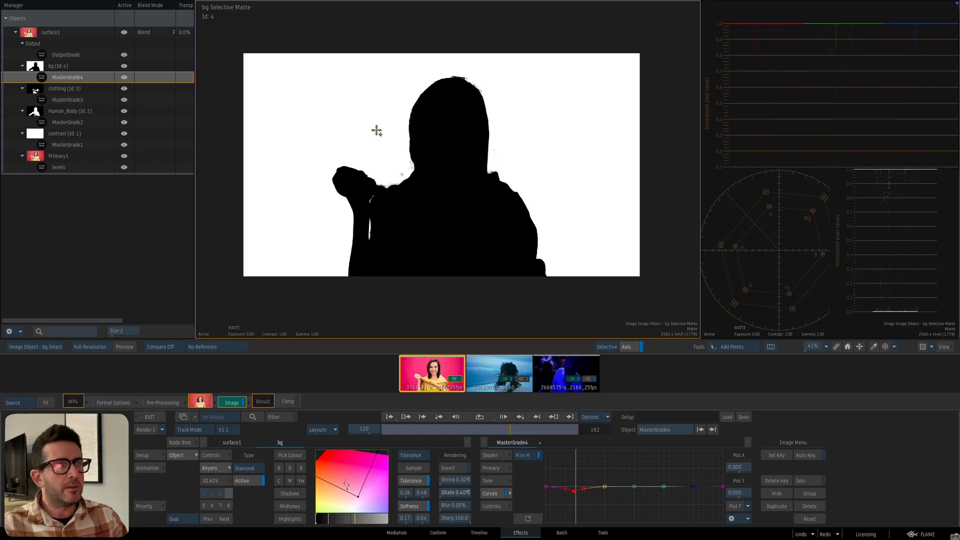
key(F8)
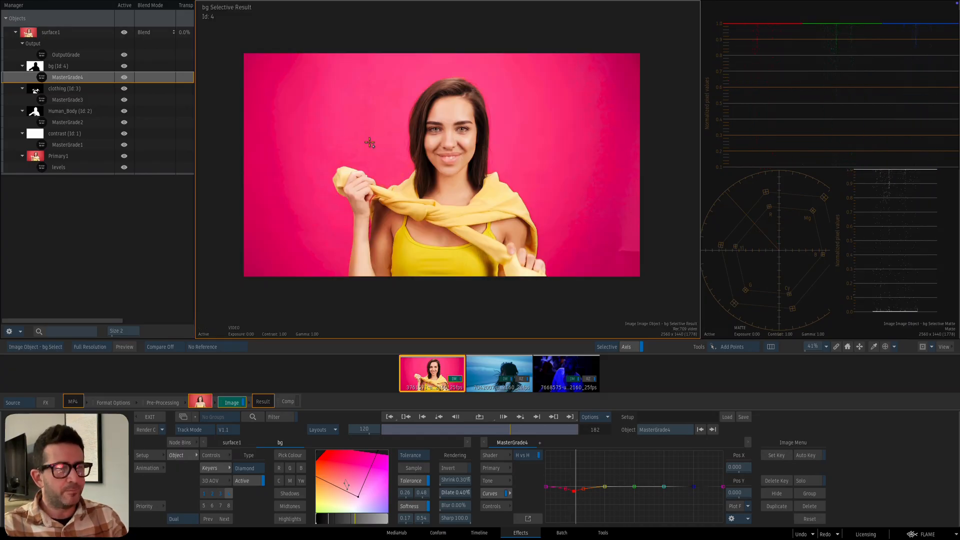
key(F8)
key(F4)
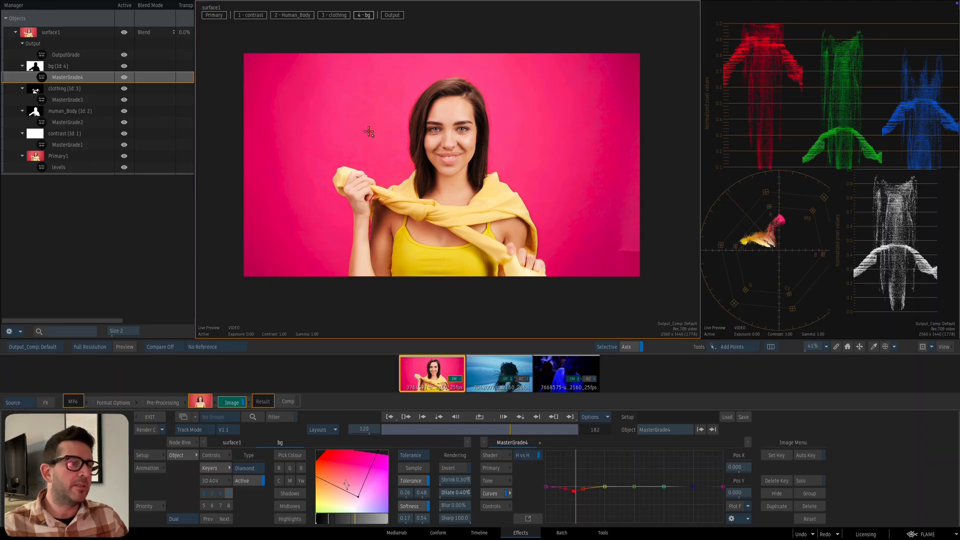
drag(449, 246, 459, 162)
drag(459, 163, 560, 199)
Try to sample the pink backdrop beside the woman's head with Tolerance for the bg key.
click(415, 469)
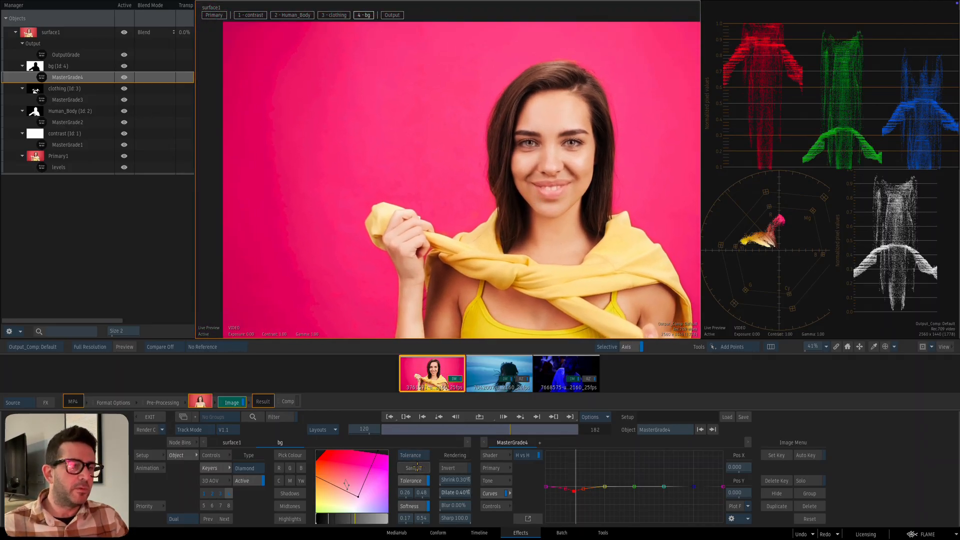
click(396, 115)
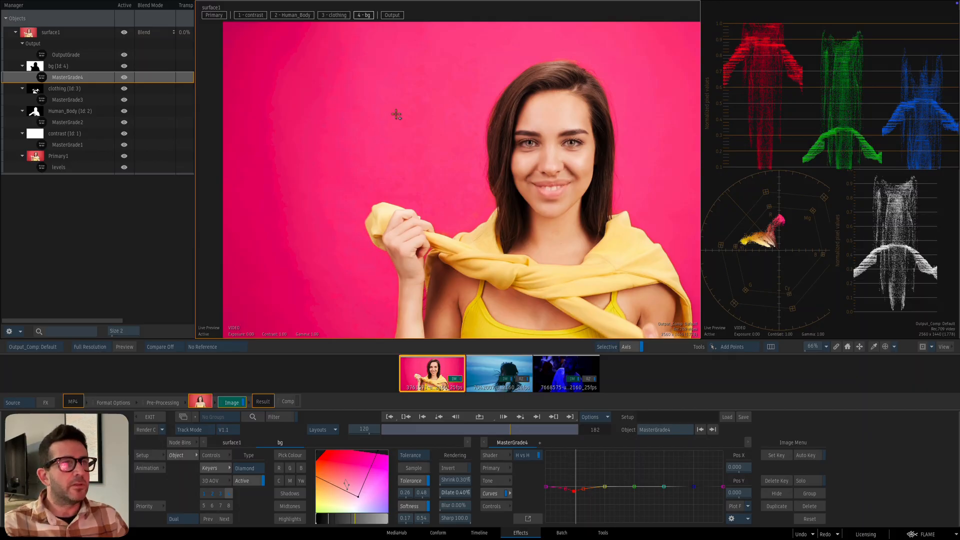
scroll(397, 116, down, 2)
scroll(398, 116, up, 1)
drag(438, 159, 398, 158)
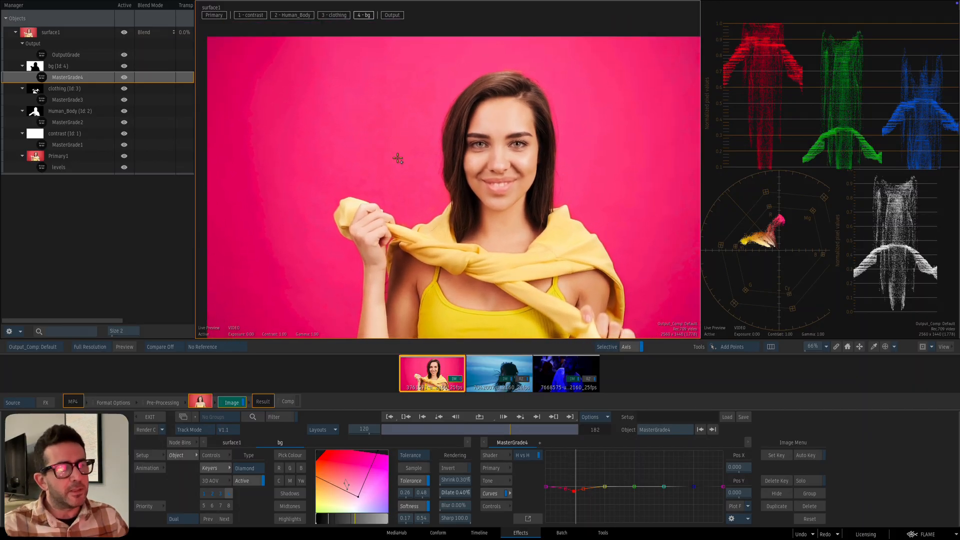
click(417, 467)
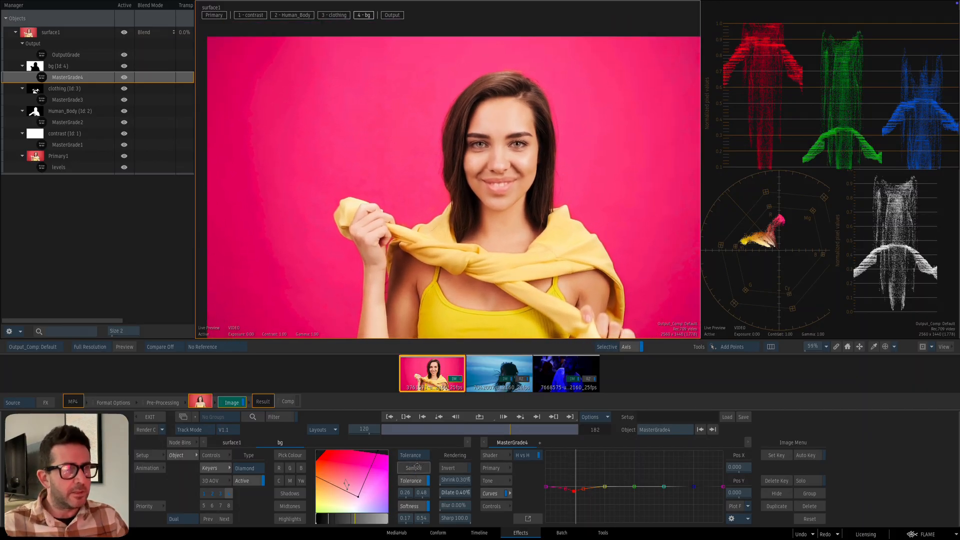
click(370, 109)
scroll(416, 175, down, 3)
scroll(419, 173, up, 4)
Inspect the ungraded source footage up close, move to frame 80 and return to the graded output.
key(F1)
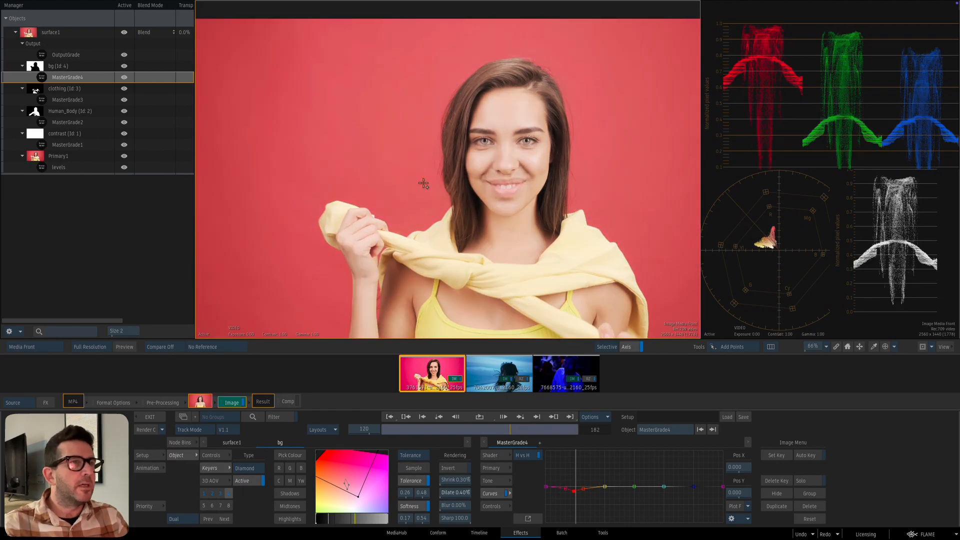
drag(424, 184, 476, 221)
scroll(480, 218, up, 5)
drag(460, 429, 467, 430)
drag(480, 268, 411, 245)
key(F4)
scroll(410, 238, down, 3)
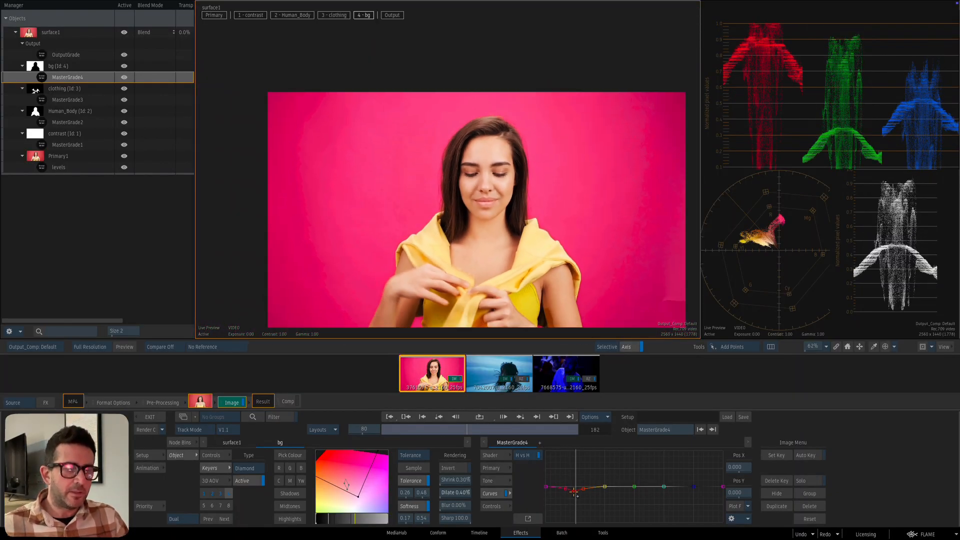
Raise the lowest red point of the backdrop's Hue vs Hue curve slightly for a redder pink and check the whole picture.
drag(585, 498, 640, 495)
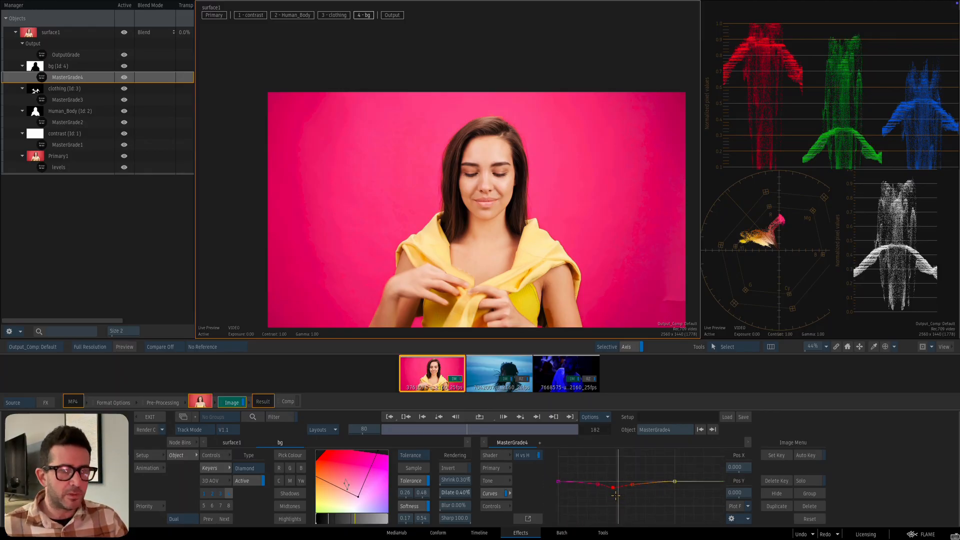
mouse_move(616, 495)
mouse_down()
mouse_move(621, 485)
mouse_move(611, 486)
mouse_up()
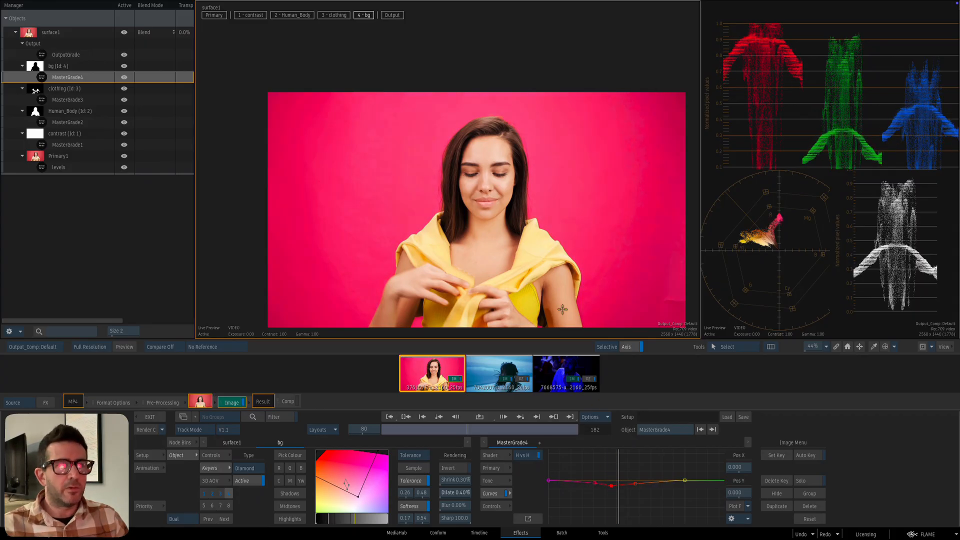
scroll(550, 250, down, 1)
key(shift+h)
key(shift+h)
key(shift+h)
key(shift+h)
key(shift+h)
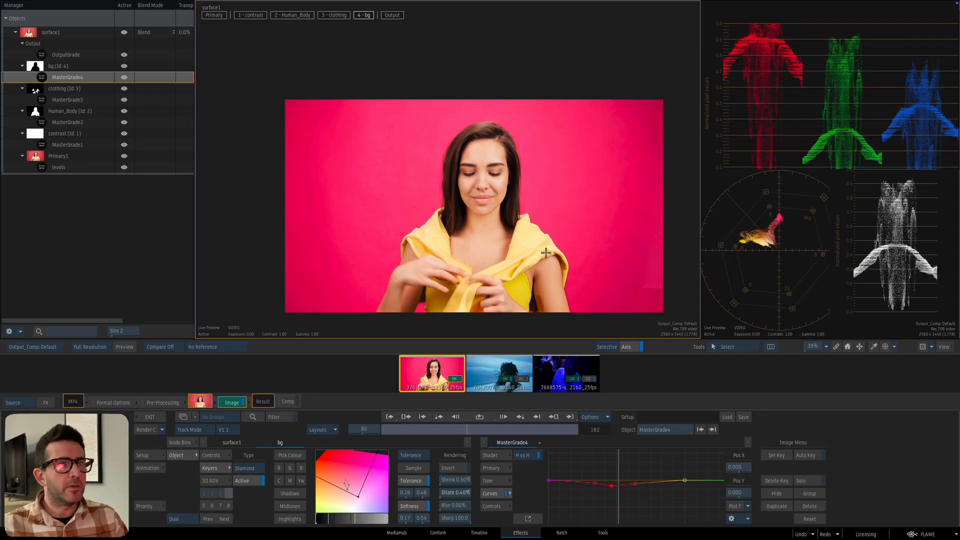
scroll(537, 243, down, 1)
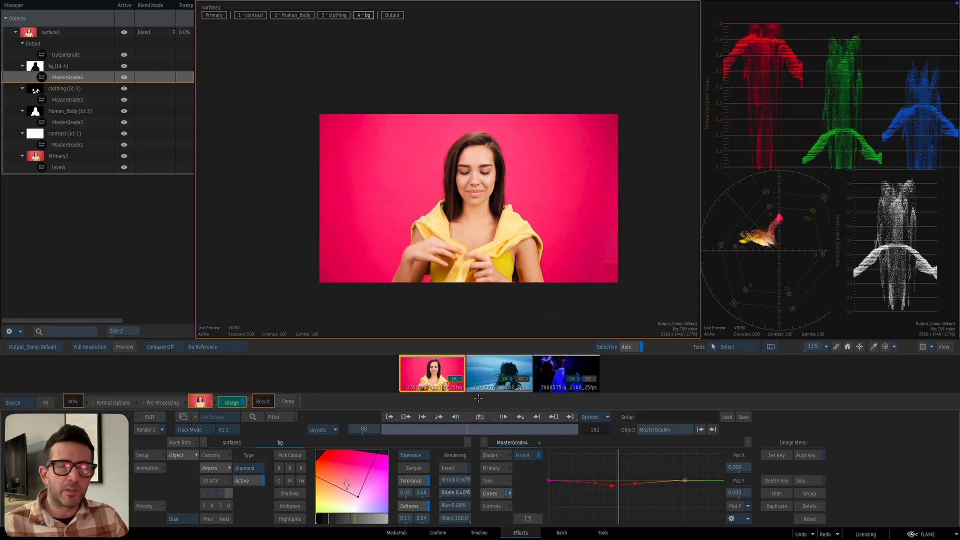
Play the clip to check the pink backdrop grade in motion.
click(479, 416)
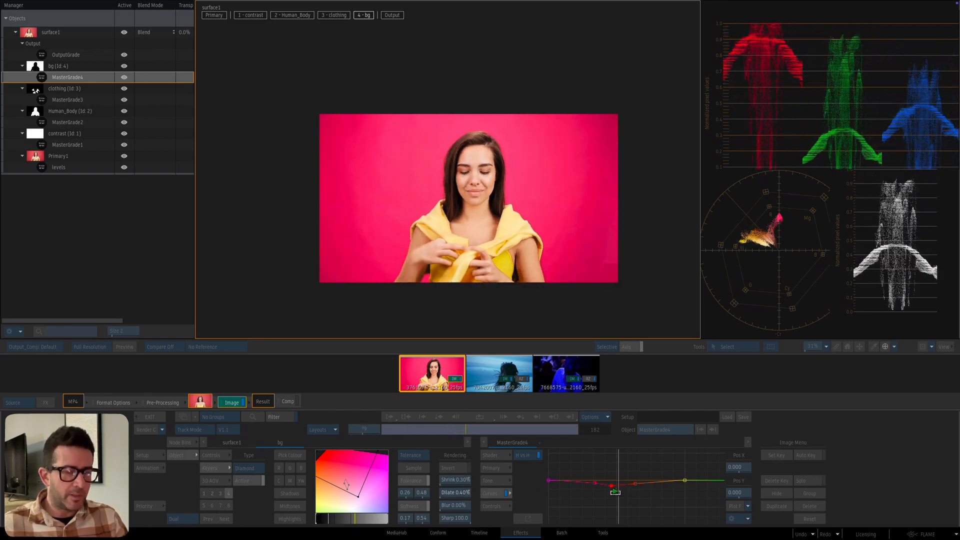
key(space)
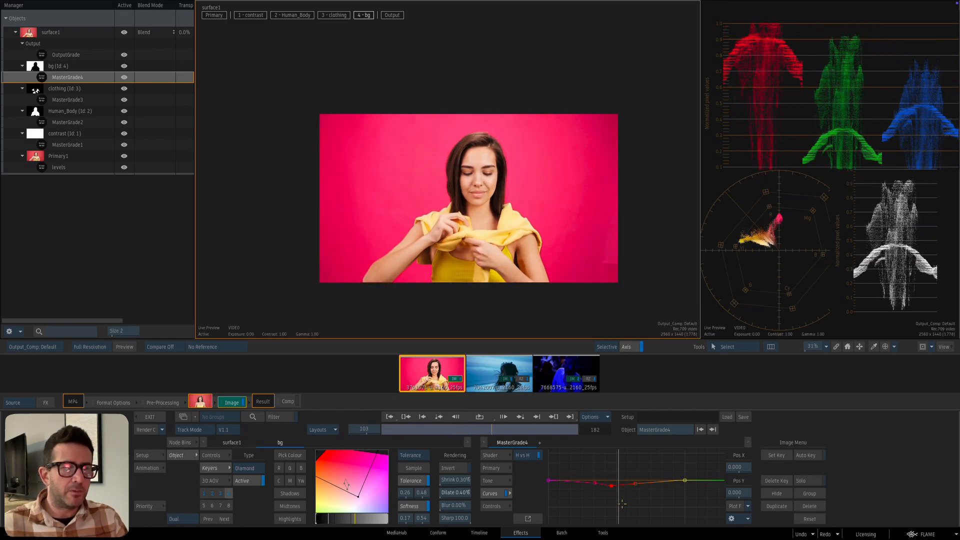
click(480, 418)
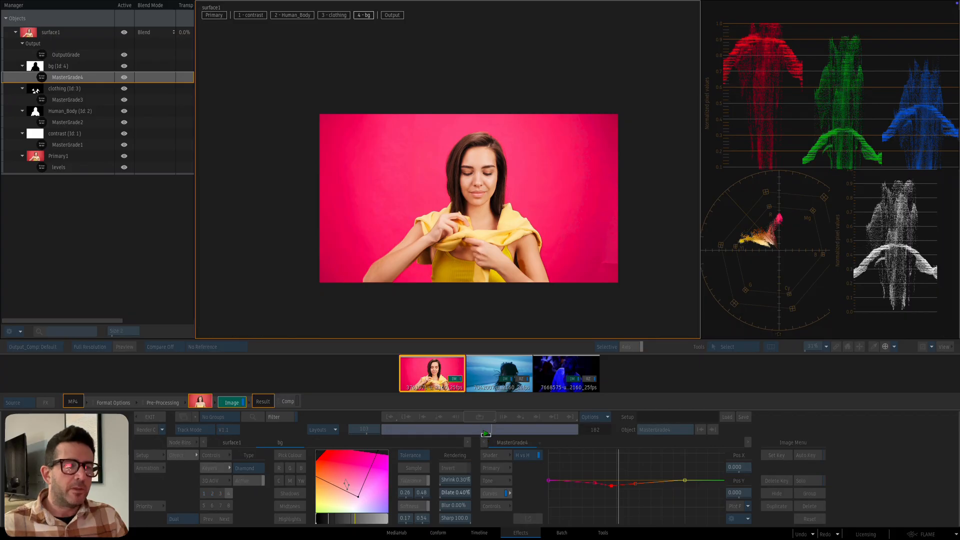
Lower the primary Gamma in the bg selective's MasterGrade4 to darken the pink backdrop, and inspect pixel values across the backdrop and face.
click(495, 468)
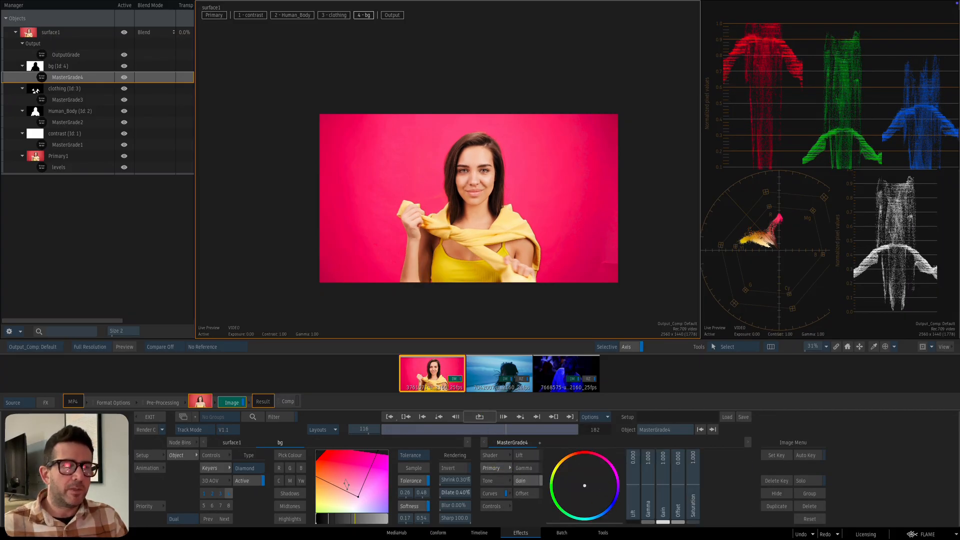
key(space)
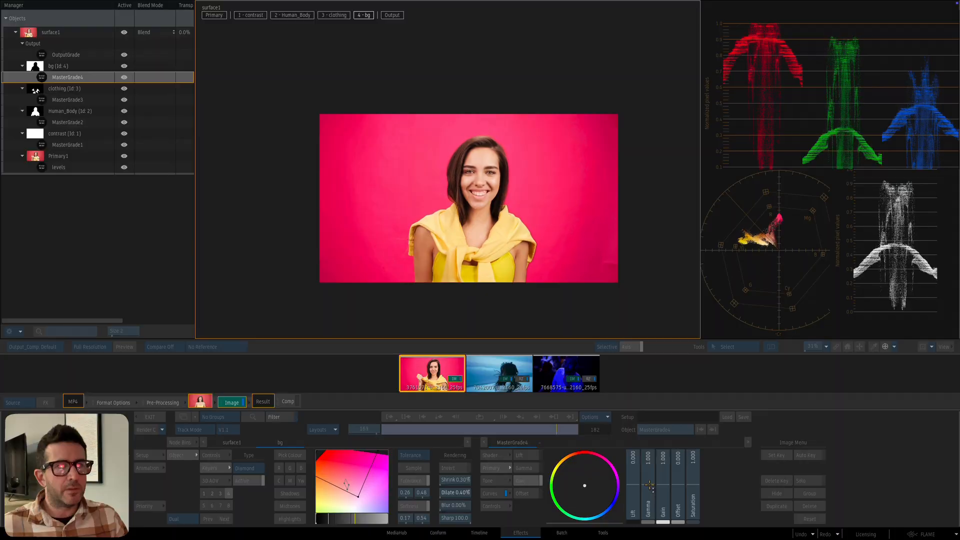
drag(650, 485, 651, 504)
key(space)
drag(514, 261, 523, 244)
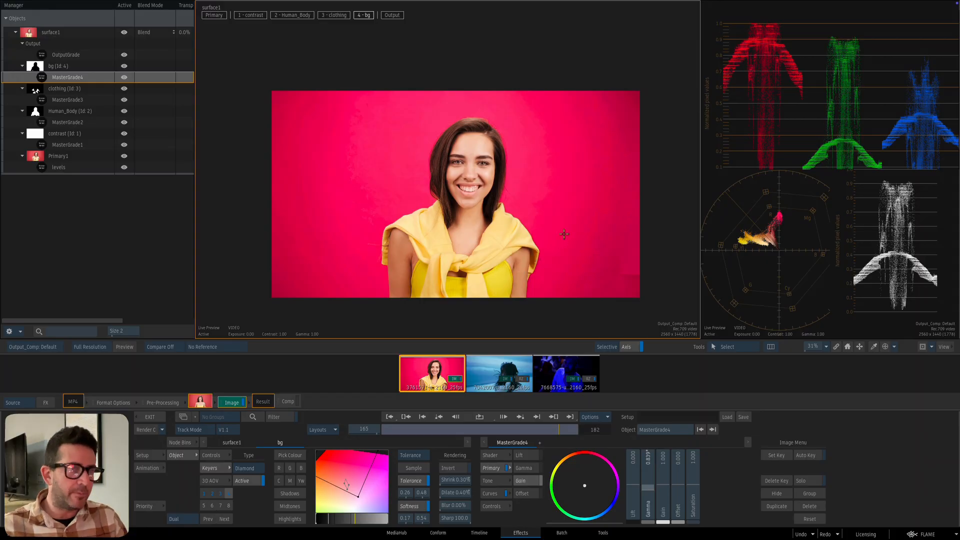
drag(564, 234, 575, 188)
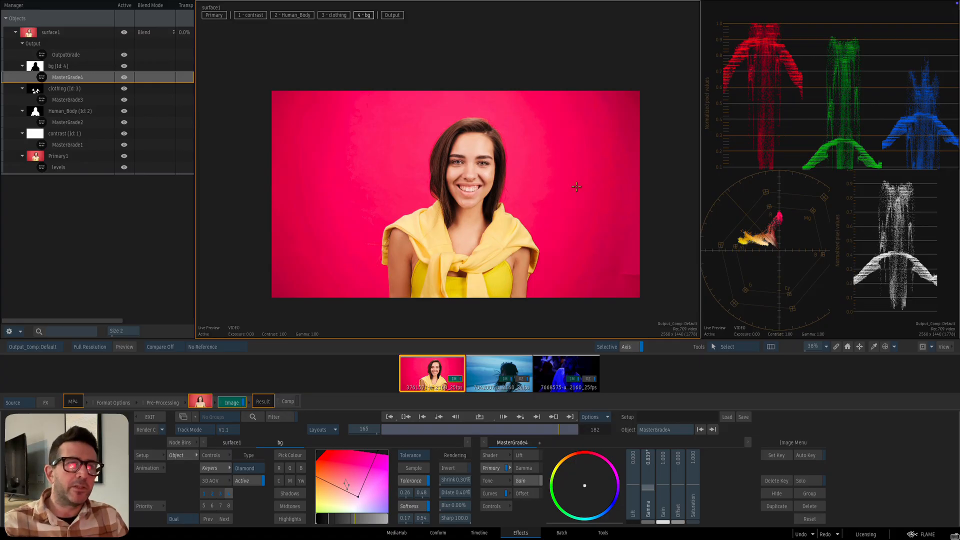
drag(576, 187, 470, 146)
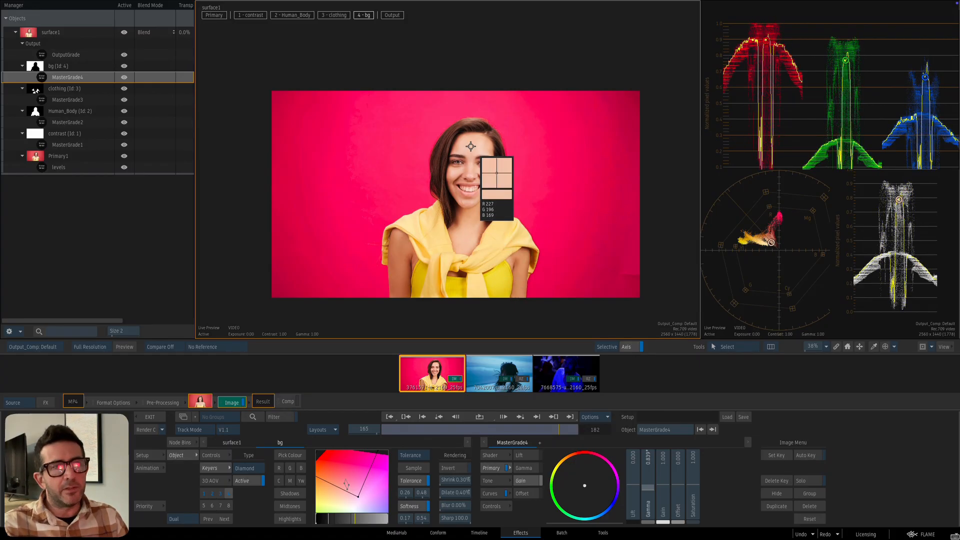
Sample the face and several spots of the pink backdrop with the Colour Sampler and compare their positions on the scopes.
drag(471, 146, 471, 146)
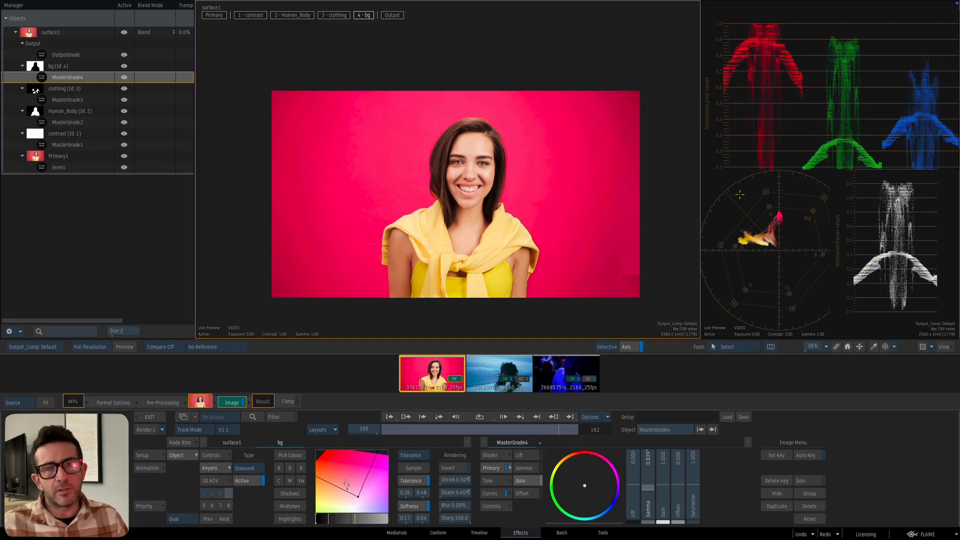
drag(480, 147, 490, 170)
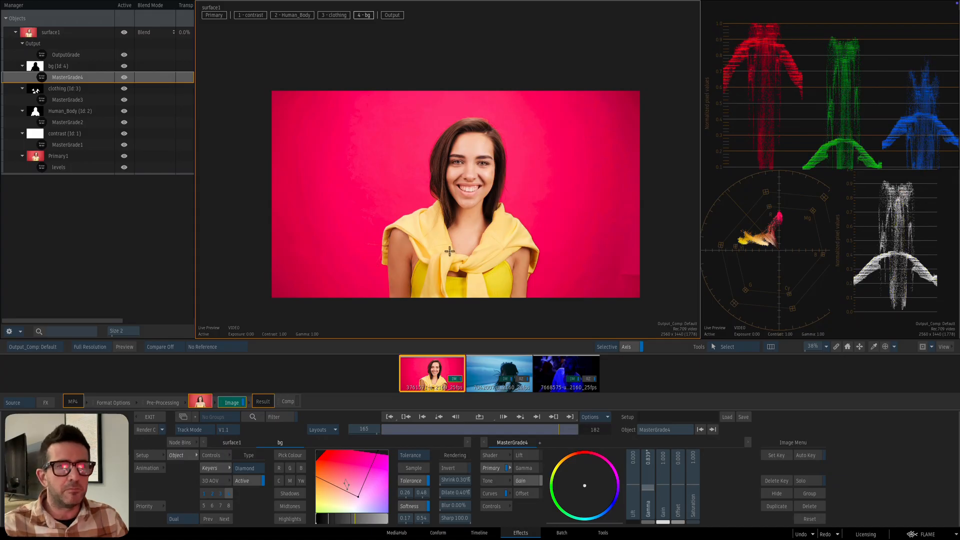
drag(468, 234, 461, 234)
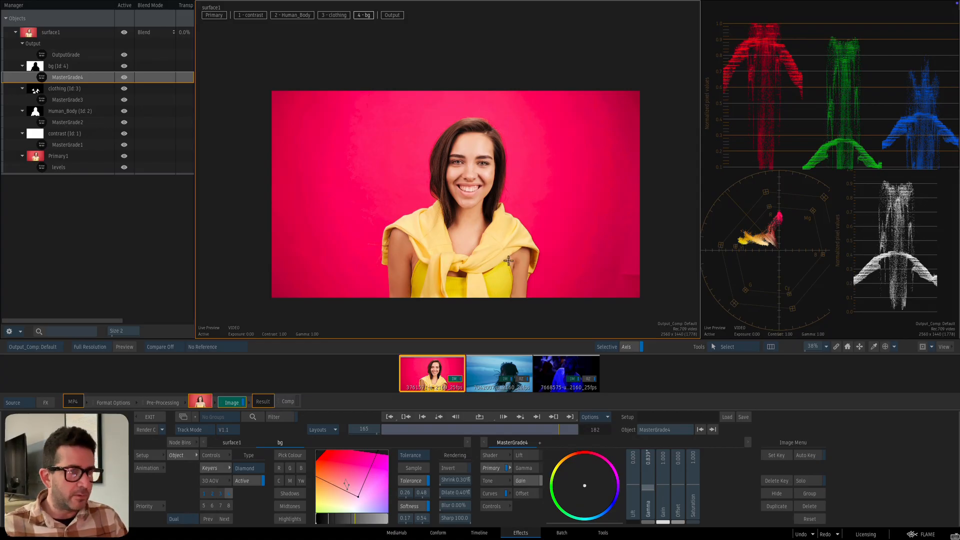
key(i)
click(556, 146)
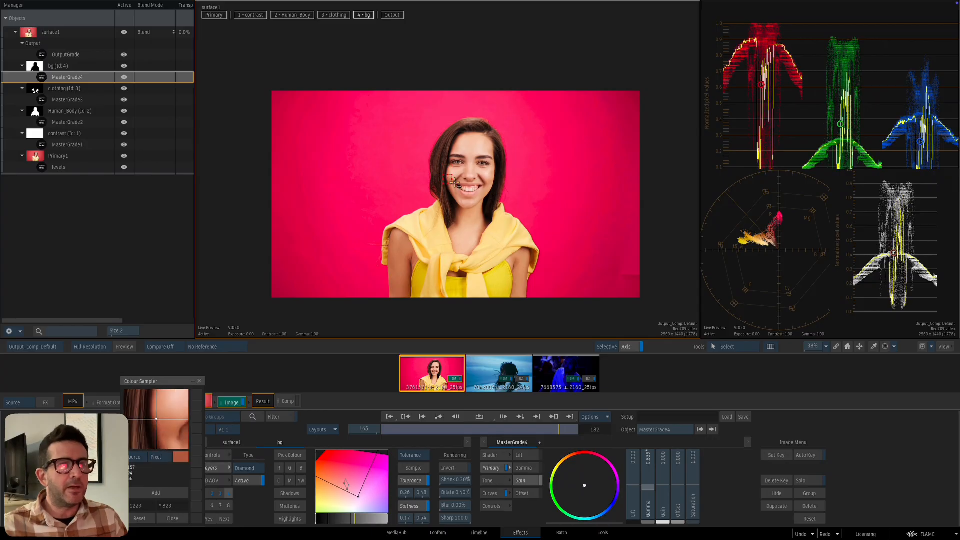
mouse_move(558, 147)
mouse_down()
mouse_move(587, 127)
mouse_move(589, 235)
mouse_move(606, 231)
mouse_move(599, 200)
mouse_up()
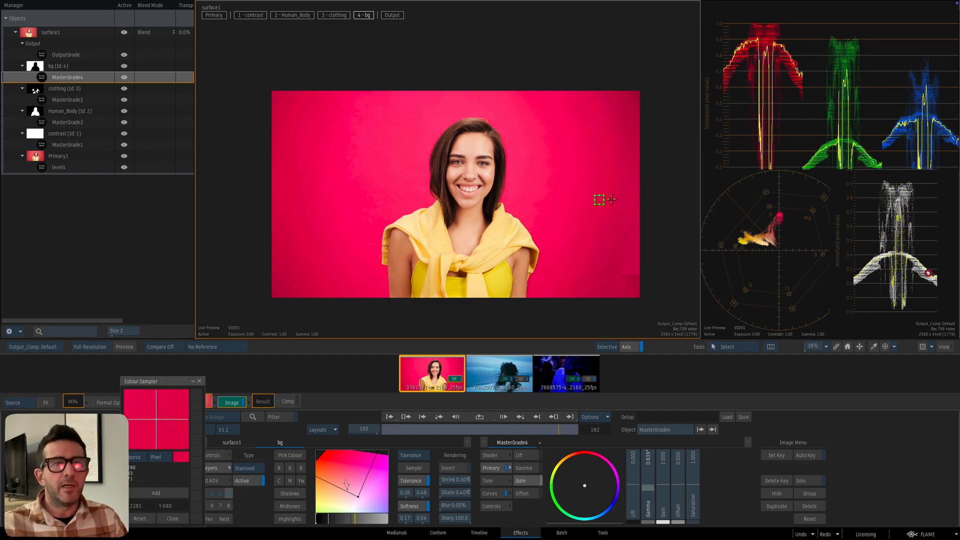
mouse_move(599, 201)
mouse_down()
mouse_move(584, 199)
mouse_move(617, 106)
mouse_move(468, 149)
mouse_move(469, 234)
mouse_move(597, 121)
mouse_up()
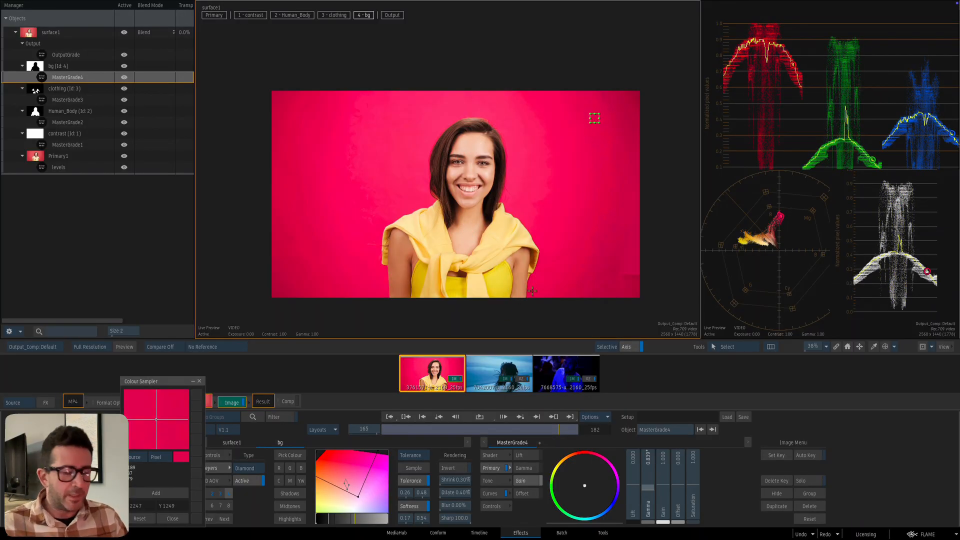
key(Escape)
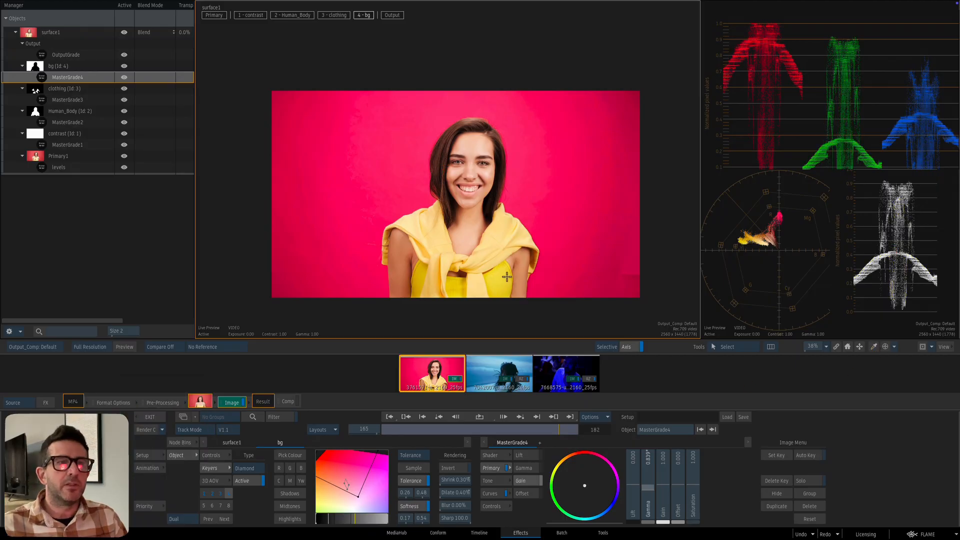
drag(523, 197, 515, 195)
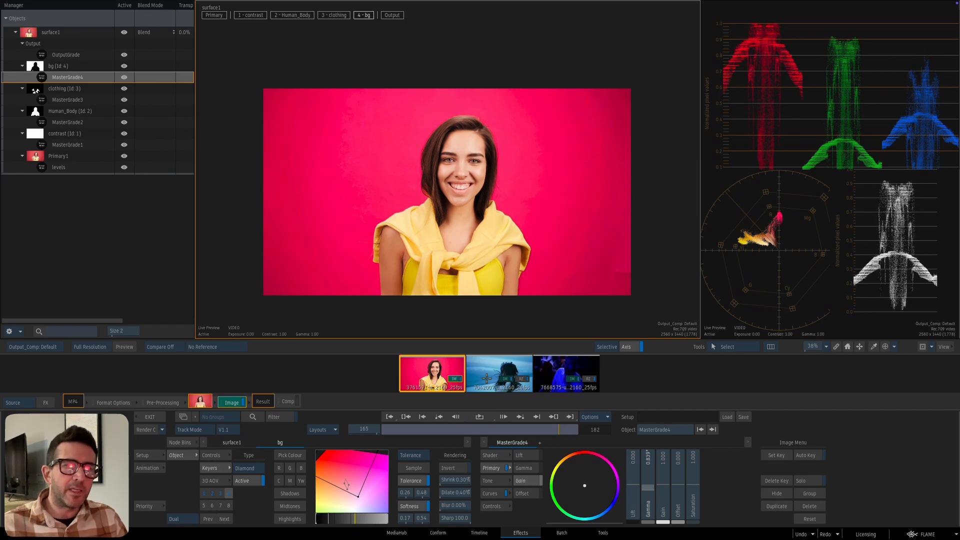
Switch to the clip of the blue-lit man, remove its existing Image effect, and check it in the timeline before resuming effects editing.
click(554, 378)
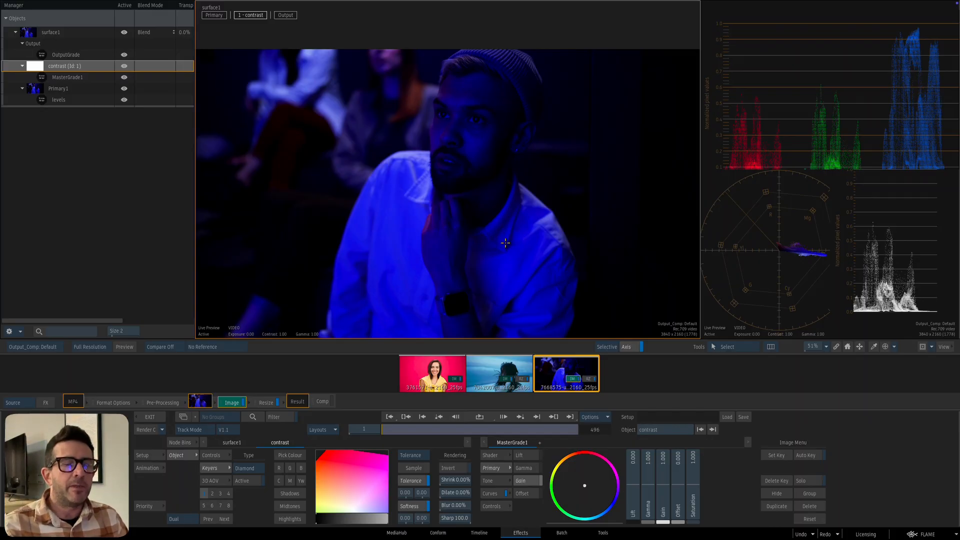
drag(553, 253, 534, 242)
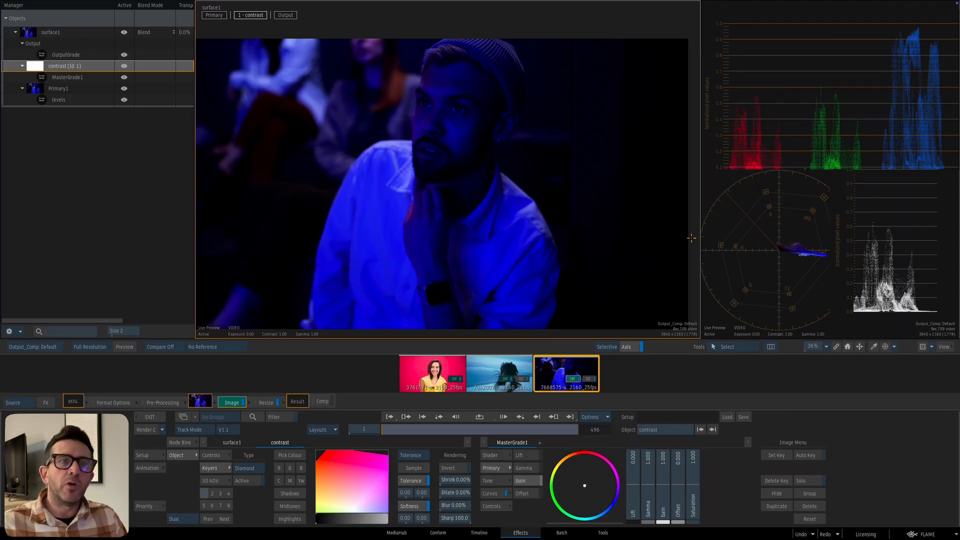
right_click(254, 25)
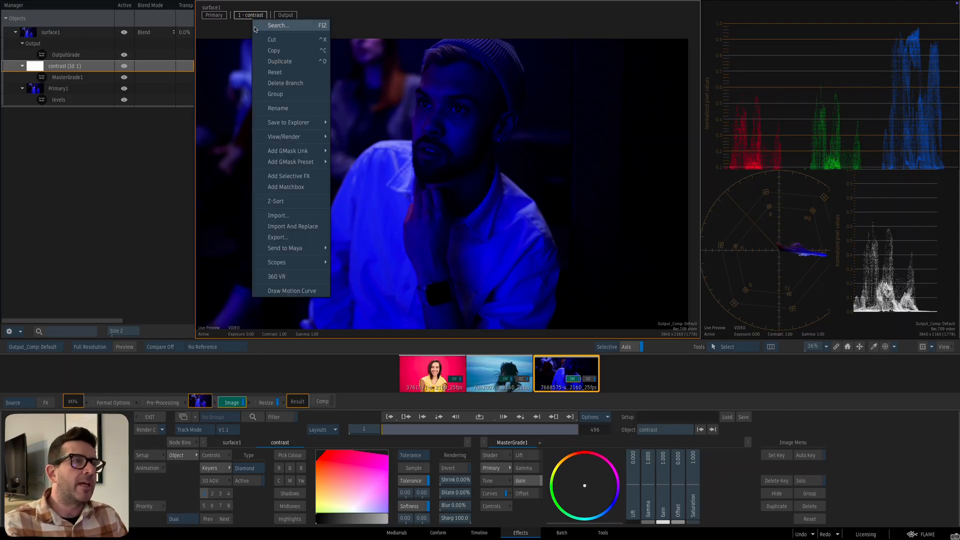
click(275, 72)
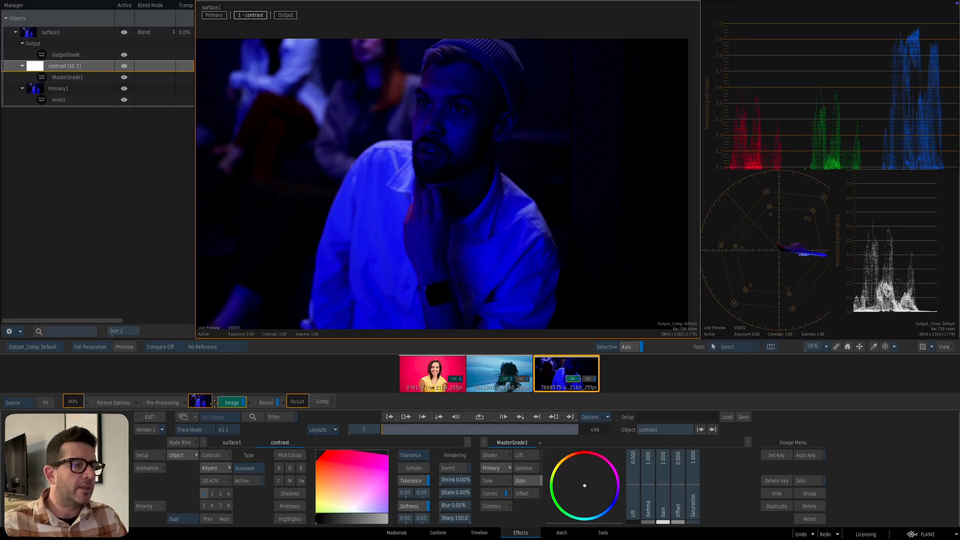
drag(241, 403, 246, 412)
click(481, 533)
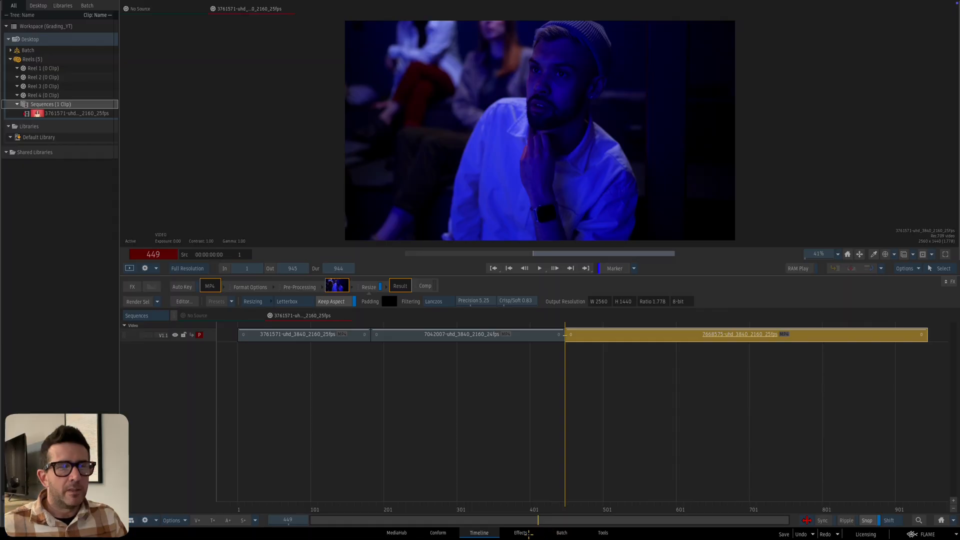
click(528, 534)
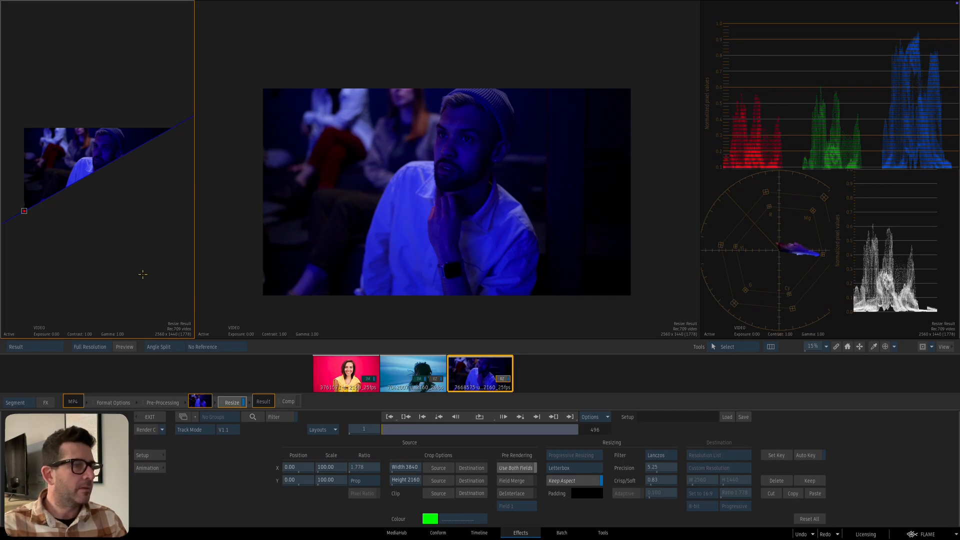
Add a fresh Image effect to the source of the blue-lit clip and show its object list beside the picture.
click(16, 403)
key(shift+i)
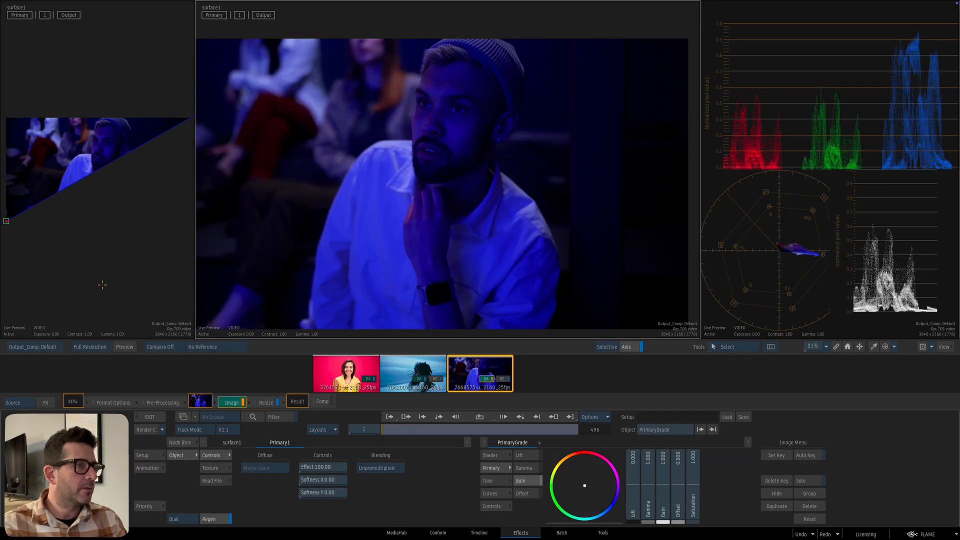
key(shift+Escape)
click(422, 212)
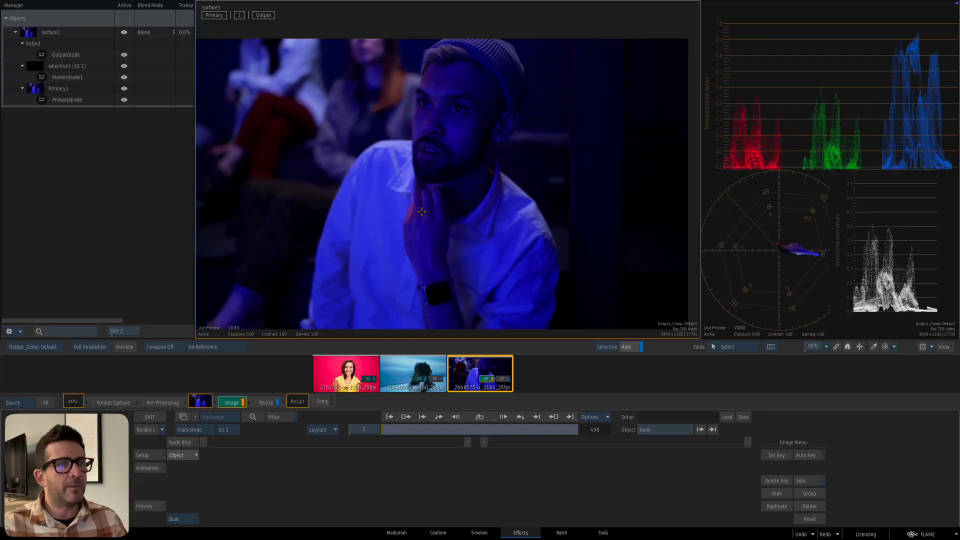
drag(533, 218, 520, 235)
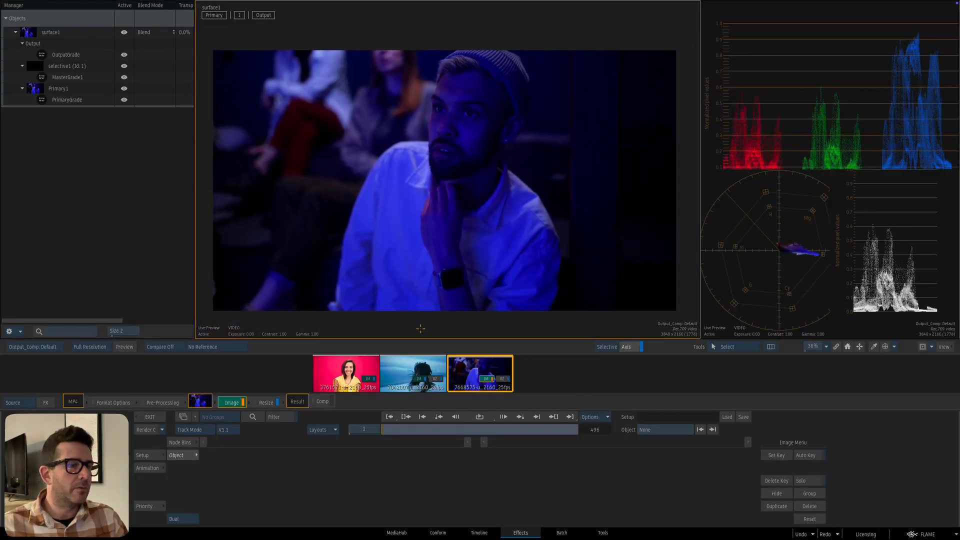
Raise the primary Gain in the blue-lit clip's PrimaryGrade to about 1.10.
click(59, 100)
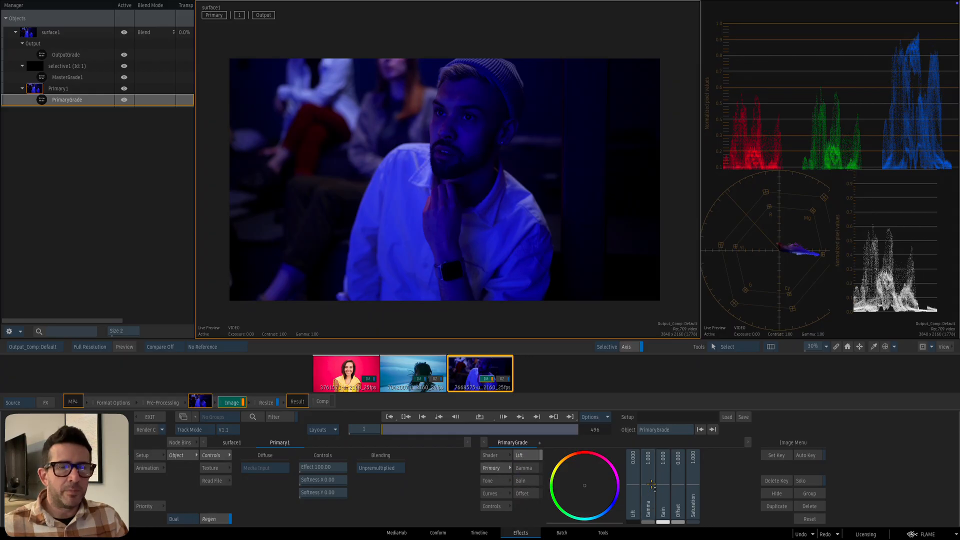
drag(661, 486, 662, 476)
drag(549, 246, 559, 244)
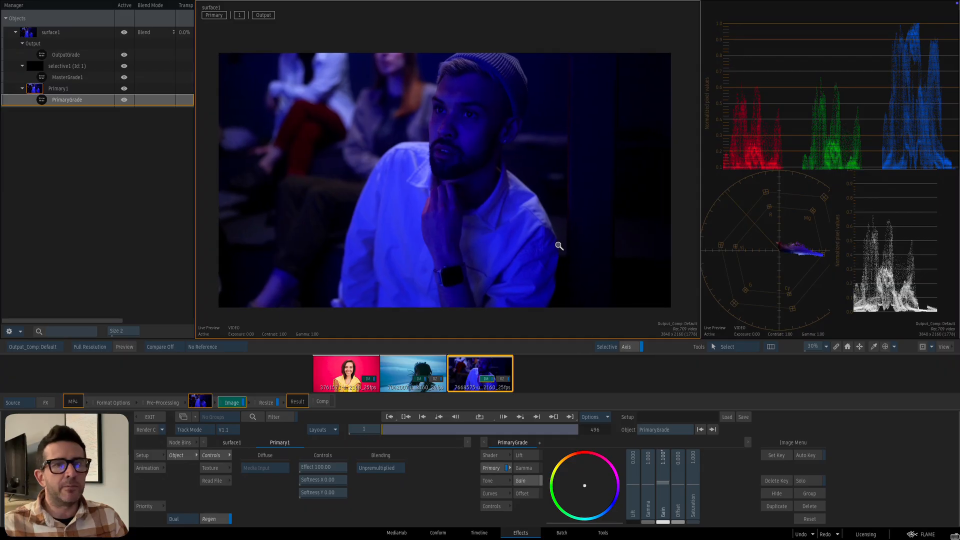
Narrow the Manager and enlarge the scopes view to examine the blue cast on the parade and vectorscope.
drag(801, 269, 771, 266)
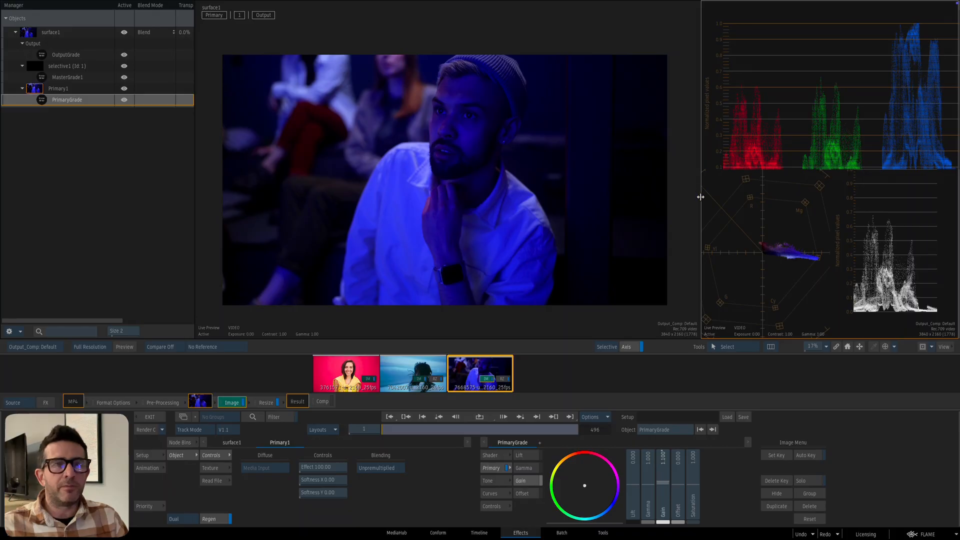
drag(700, 195, 591, 184)
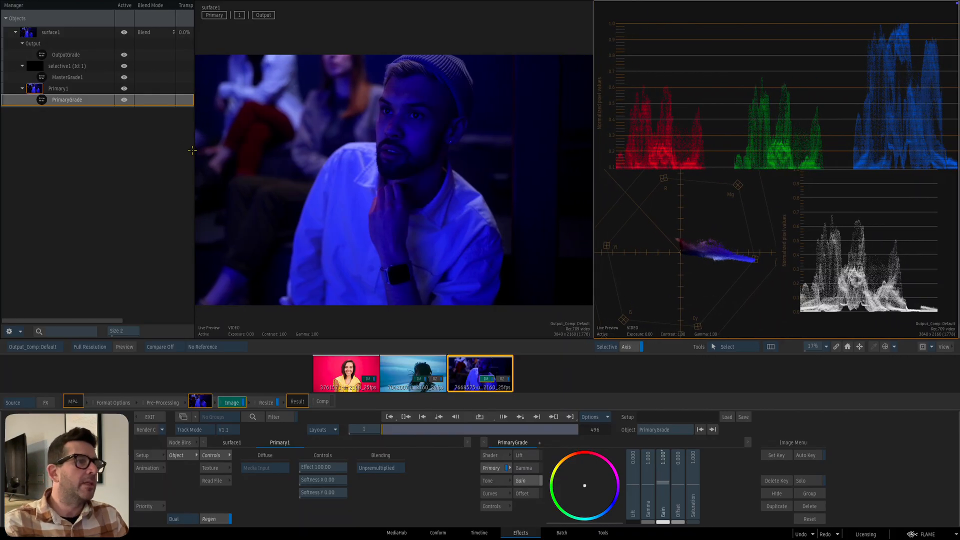
drag(194, 151, 103, 152)
mouse_move(339, 174)
mouse_down()
mouse_move(351, 179)
mouse_move(337, 175)
mouse_up()
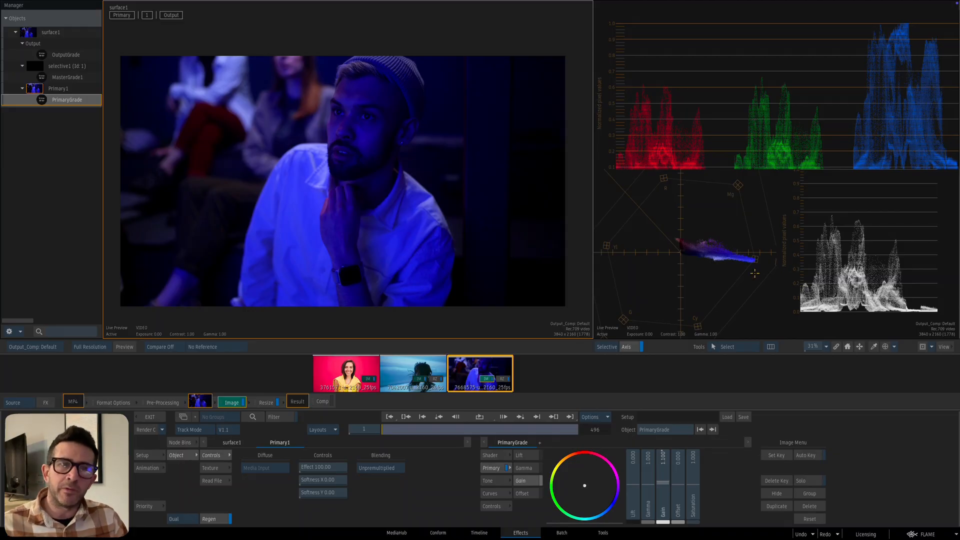
click(705, 275)
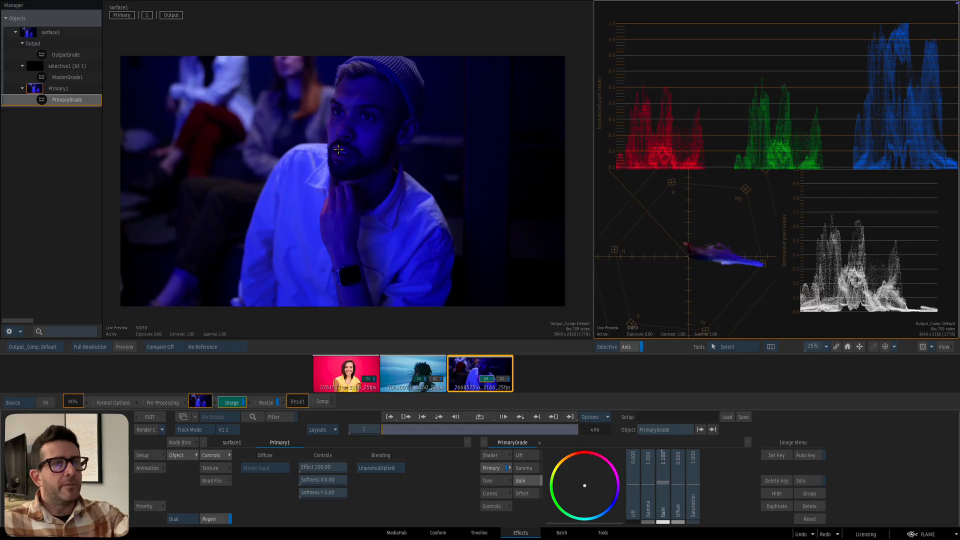
drag(594, 146, 405, 159)
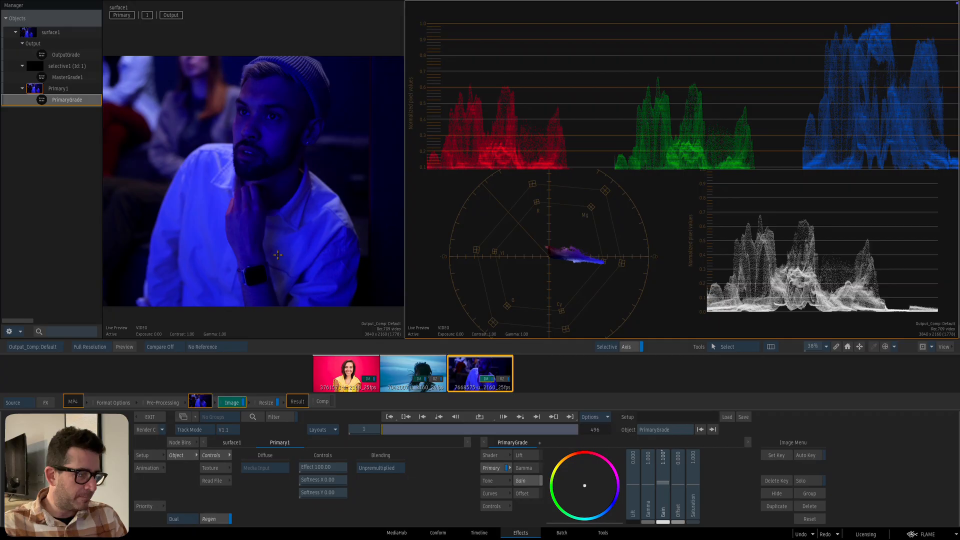
key(i)
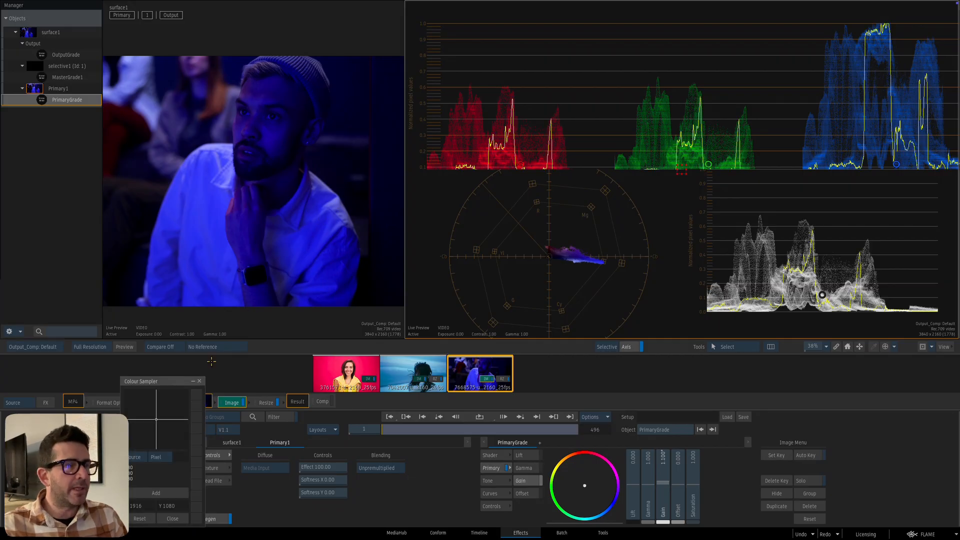
drag(396, 168, 668, 161)
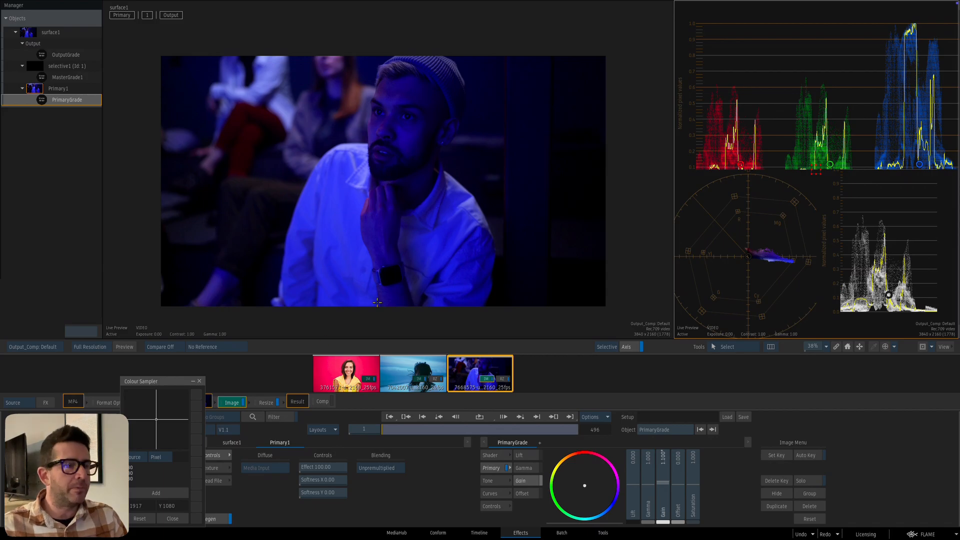
click(199, 381)
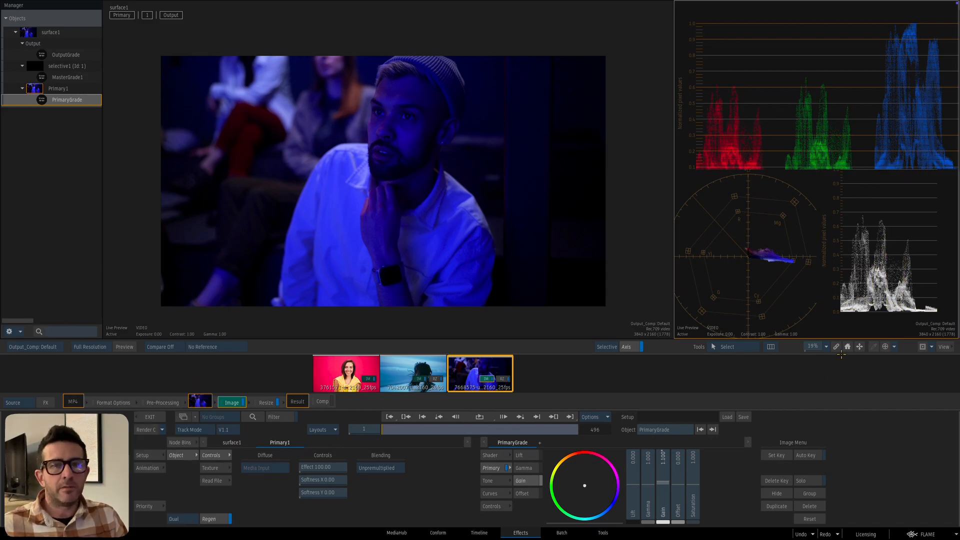
Sample the man's white shirt collar with the Colour Sampler and examine its position on the enlarged vectorscope and parade.
click(364, 225)
key(i)
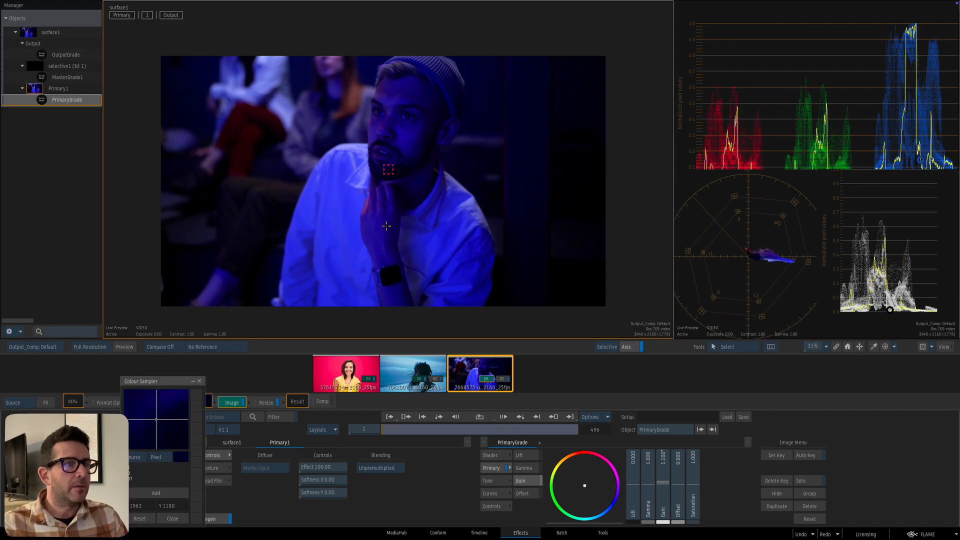
drag(387, 171, 364, 179)
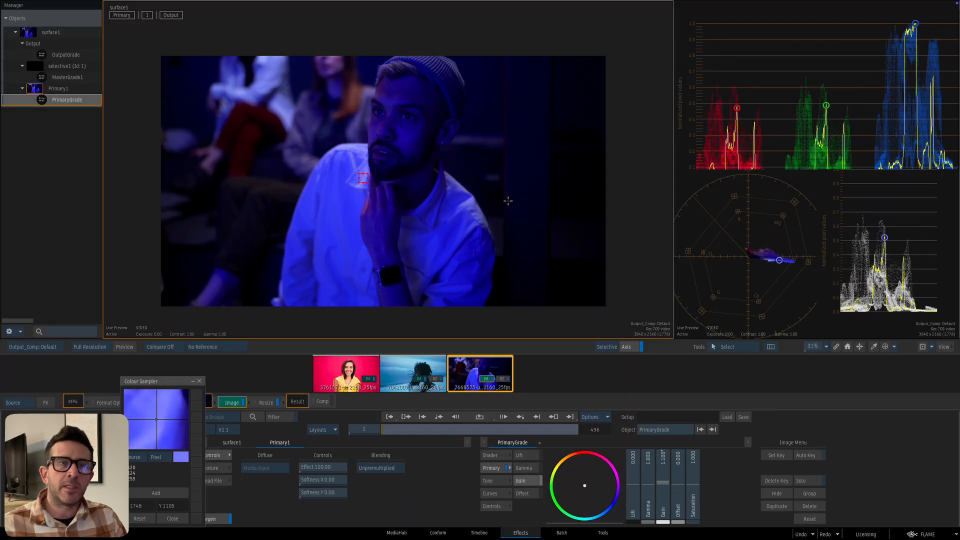
drag(674, 181, 400, 205)
mouse_move(563, 284)
mouse_down()
mouse_move(568, 259)
mouse_move(548, 273)
mouse_move(567, 272)
mouse_up()
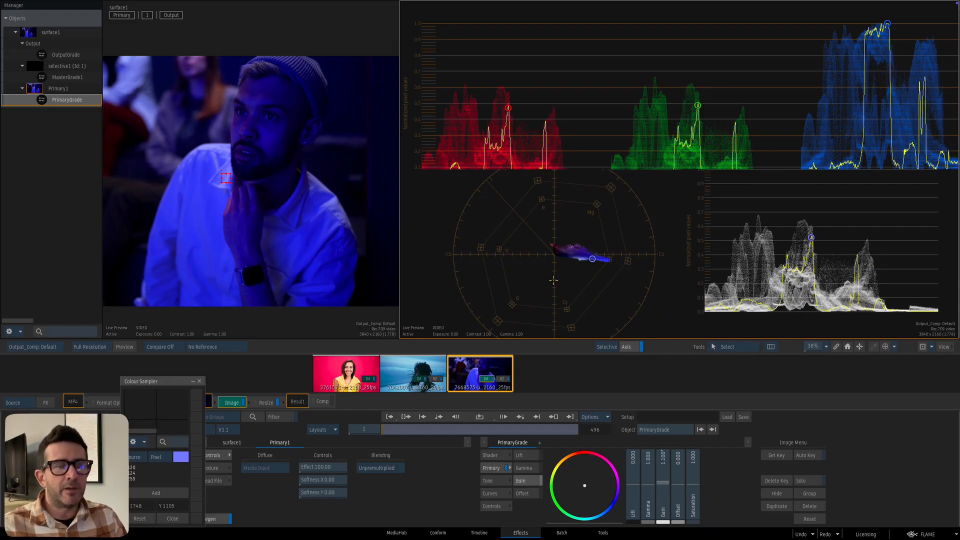
drag(567, 259, 577, 261)
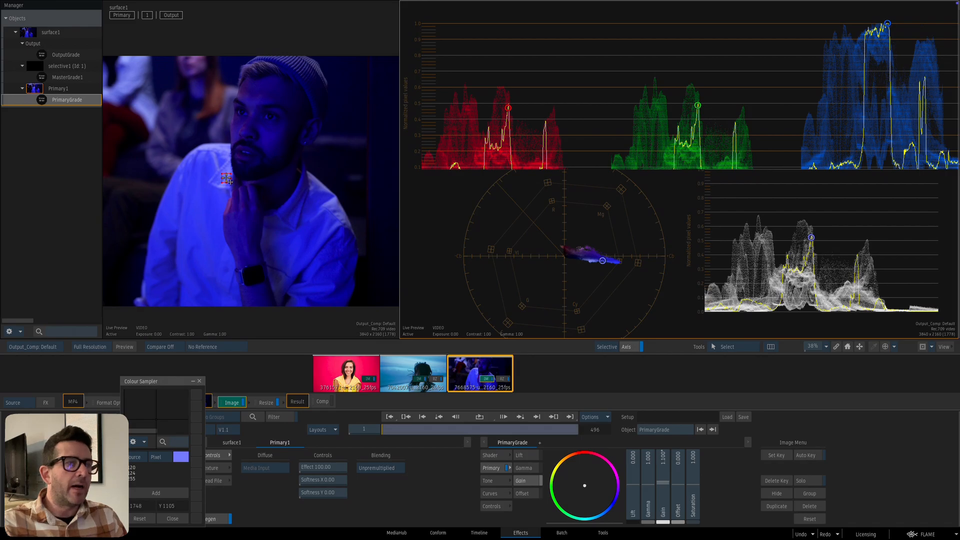
mouse_move(227, 178)
mouse_down()
mouse_move(287, 89)
mouse_move(352, 97)
mouse_move(345, 130)
mouse_move(259, 201)
mouse_move(136, 199)
mouse_move(369, 185)
mouse_move(343, 166)
mouse_move(284, 204)
mouse_move(228, 179)
mouse_up()
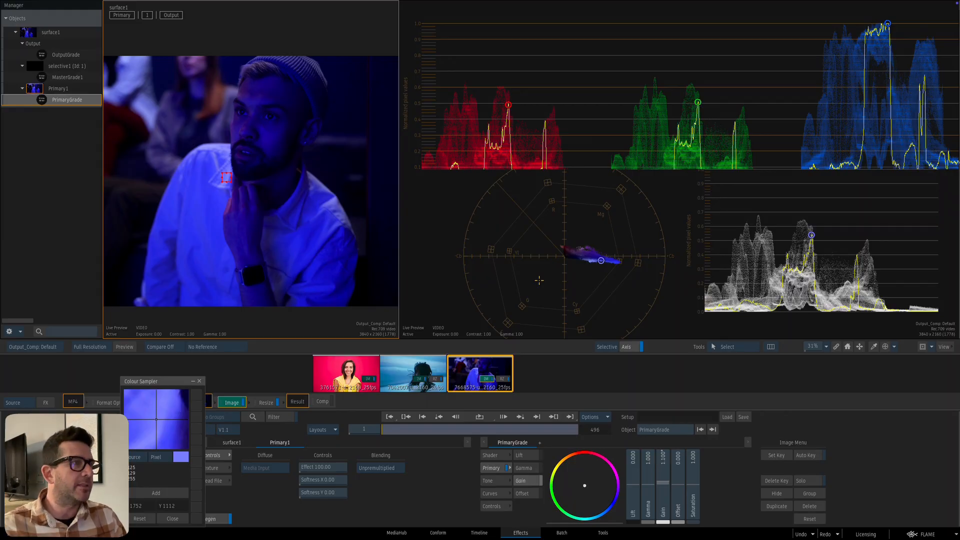
Rename the blue-lit clip's selective as white_balance.
click(46, 66)
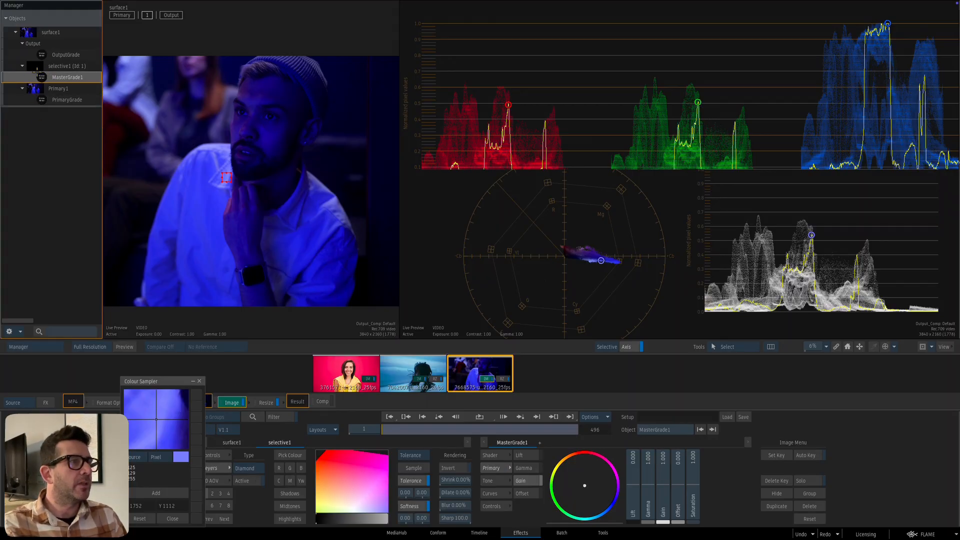
click(659, 432)
key(BackSpace)
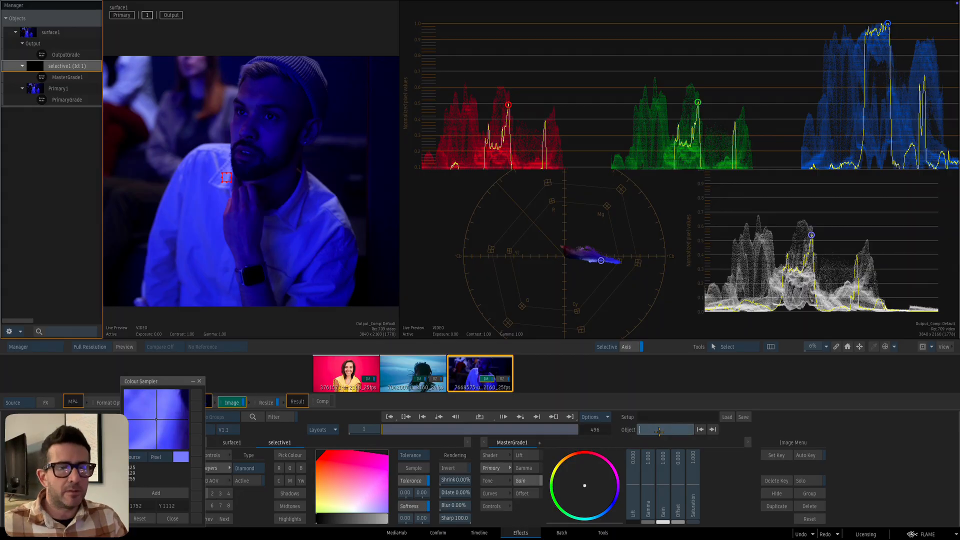
text(white bal)
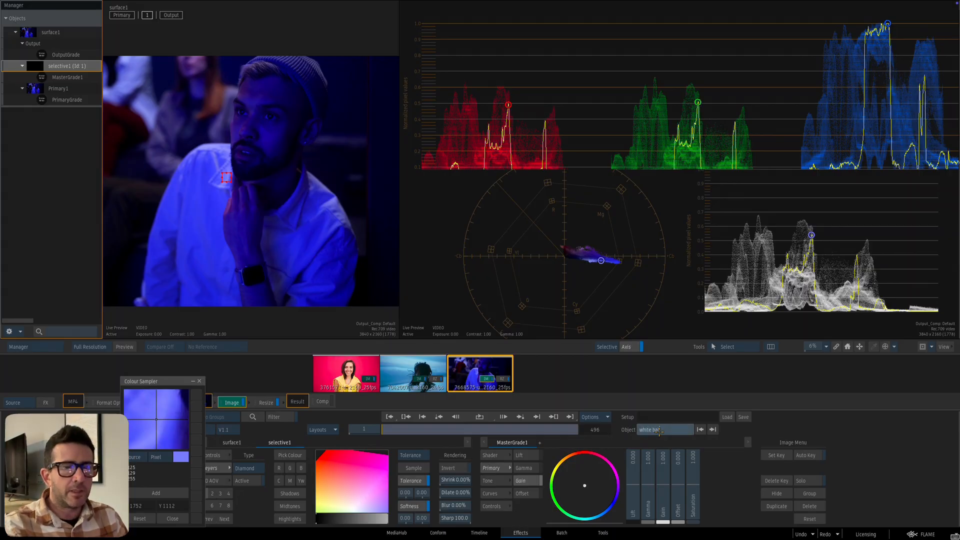
text(ance)
key(Return)
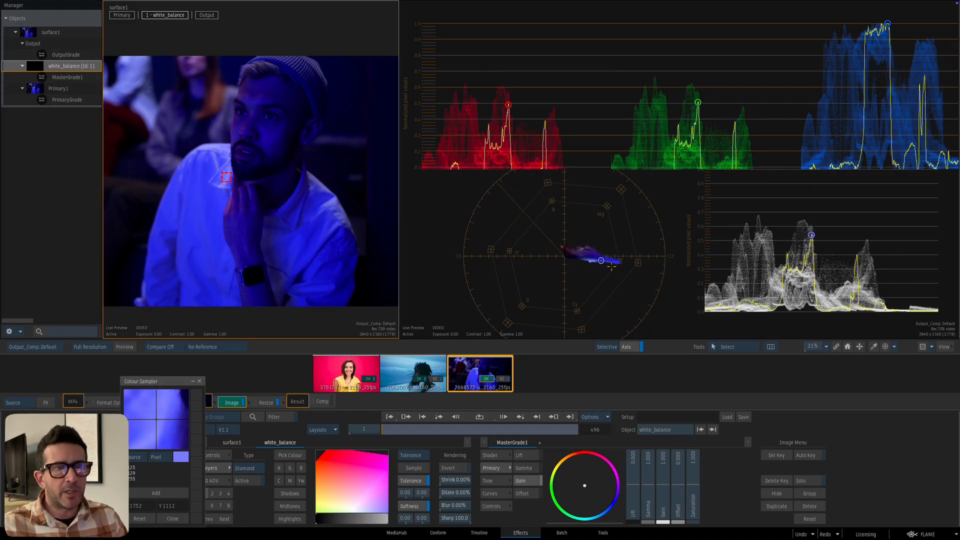
Shift the Gain colour balance of white_balance's MasterGrade1 strongly toward yellow-orange until the sampled collar sits at the vectorscope's centre.
scroll(596, 262, up, 2)
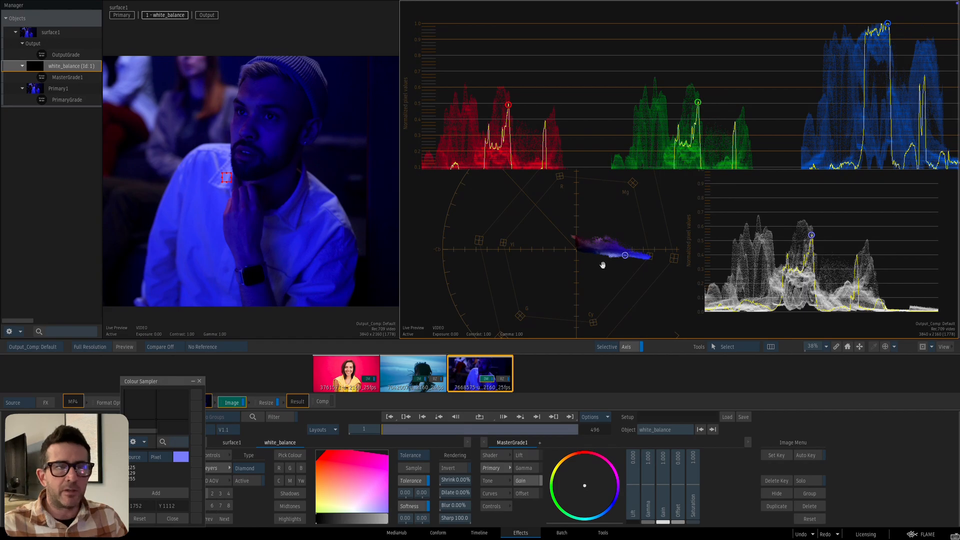
drag(602, 265, 585, 268)
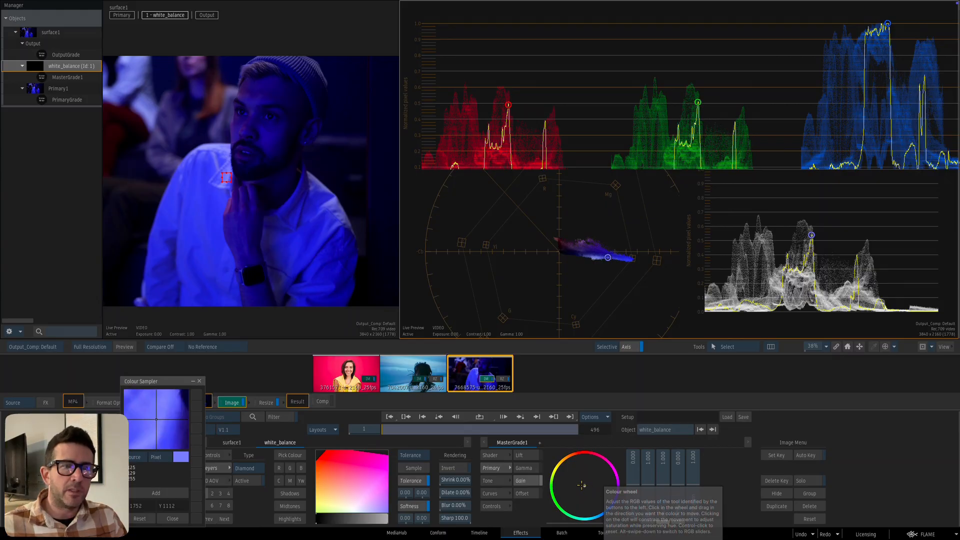
drag(606, 493, 337, 350)
mouse_move(593, 488)
mouse_down()
mouse_move(613, 486)
mouse_move(546, 448)
mouse_move(470, 368)
mouse_move(473, 395)
mouse_move(471, 381)
mouse_up()
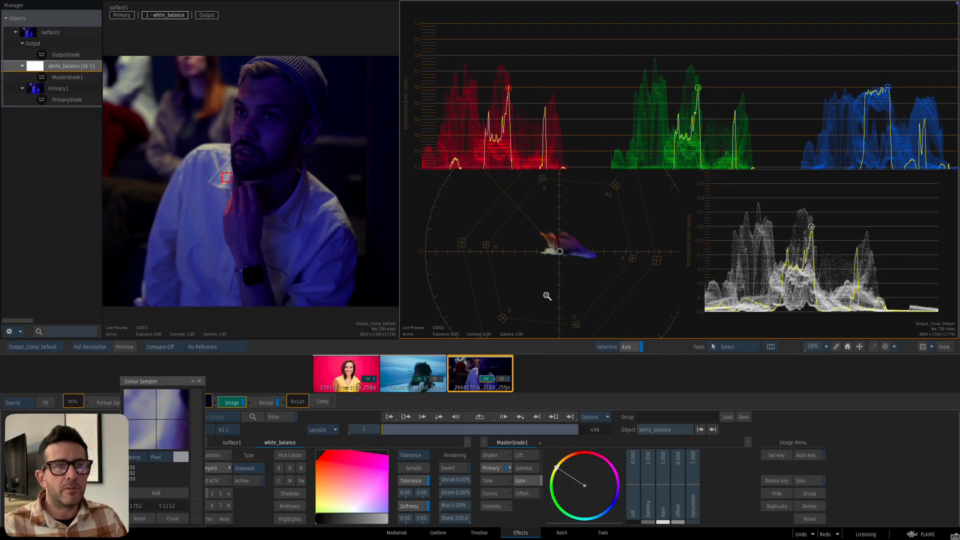
Magnify the vectorscope and fine-tune the Gain colour balance so the collar sample stays on the centre point.
drag(547, 296, 655, 267)
drag(594, 278, 685, 262)
drag(629, 269, 655, 264)
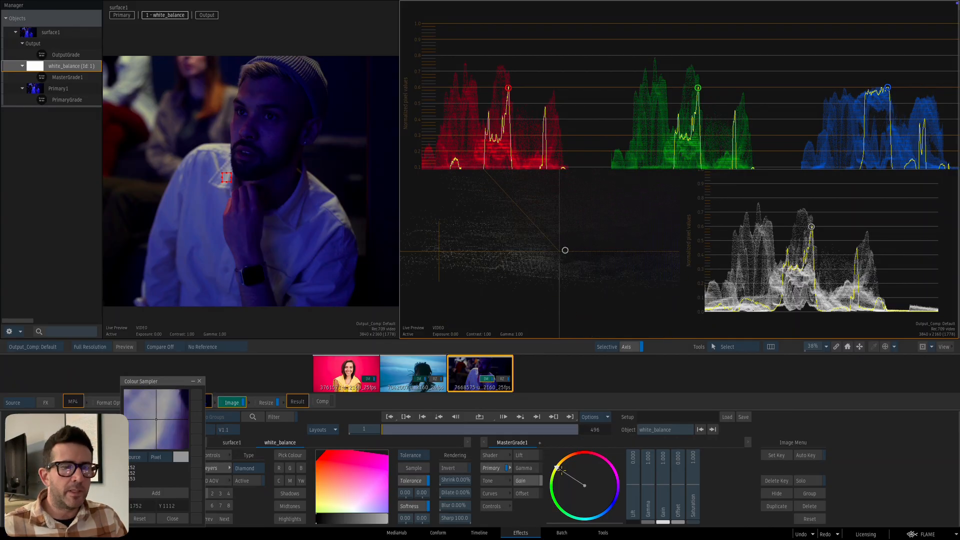
mouse_move(587, 480)
mouse_down()
mouse_move(556, 486)
mouse_move(588, 478)
mouse_up()
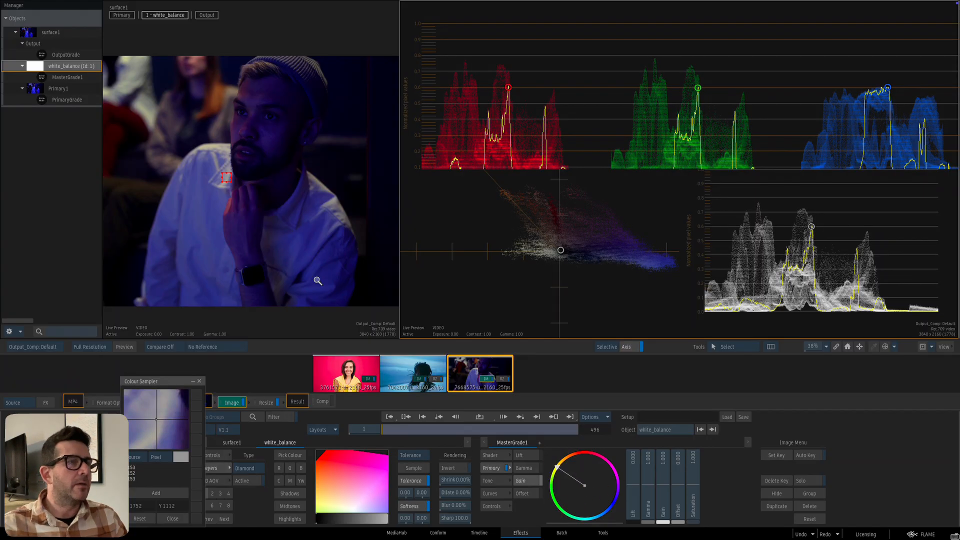
scroll(284, 253, down, 2)
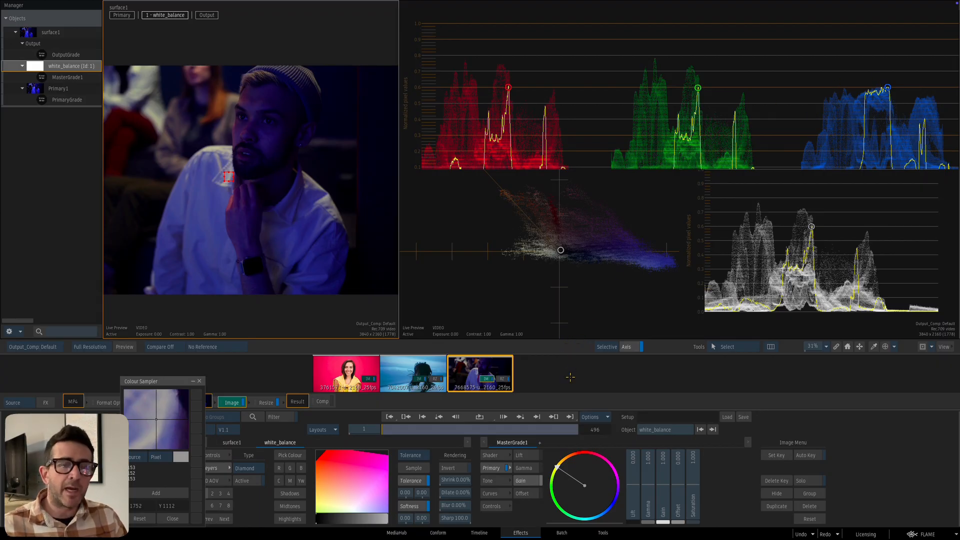
Switch the grade to Lift and sample the dark background beside the man, framing the parade's black level for comparison.
click(522, 455)
scroll(229, 176, down, 1)
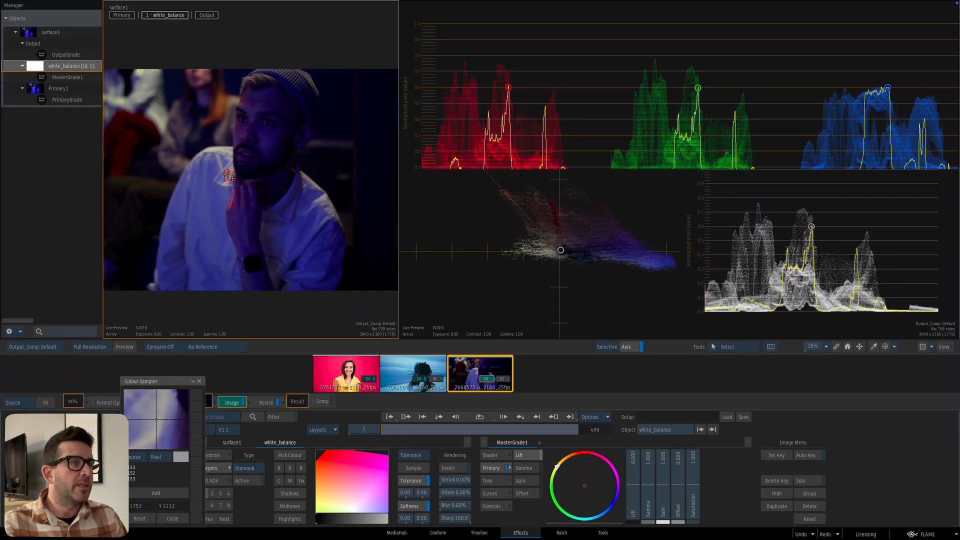
drag(229, 176, 362, 96)
scroll(606, 67, up, 3)
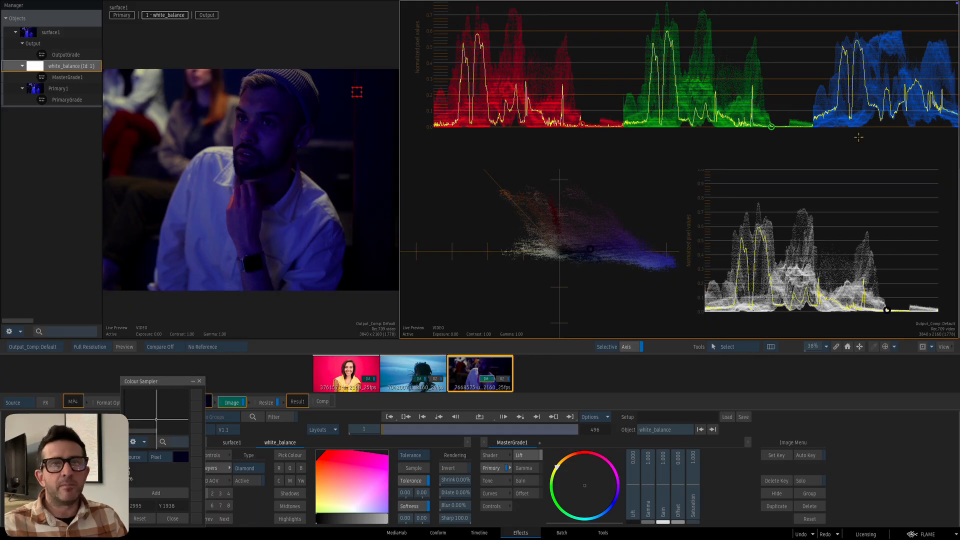
drag(885, 130, 813, 129)
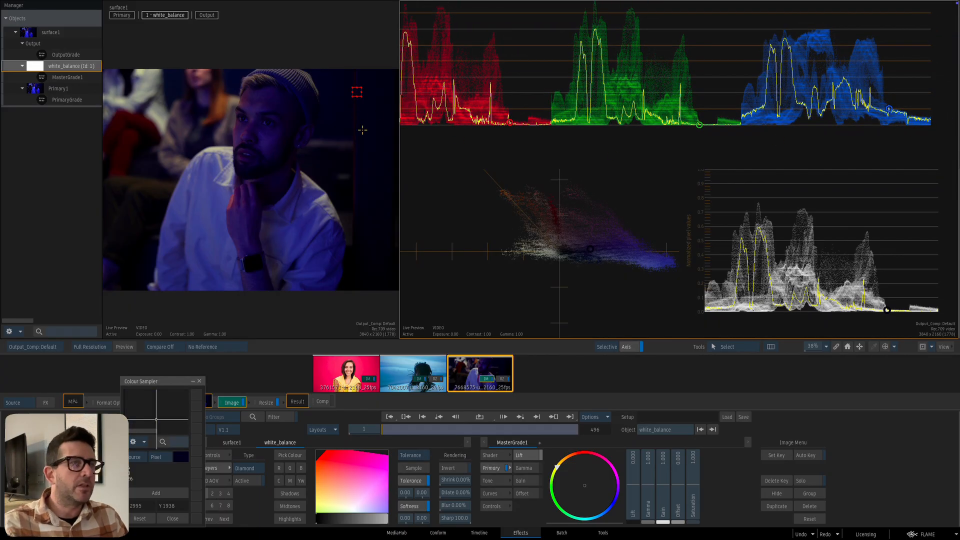
drag(363, 130, 359, 176)
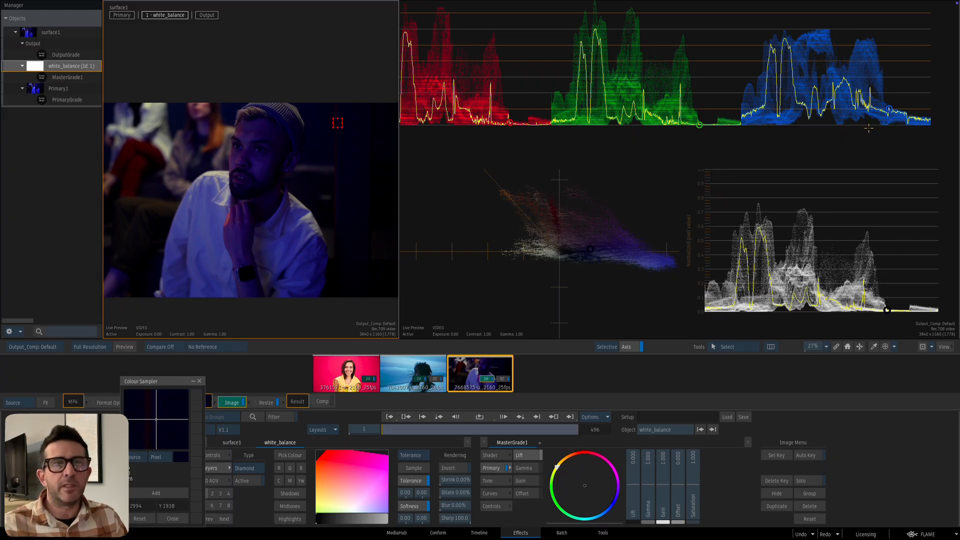
drag(338, 126, 352, 138)
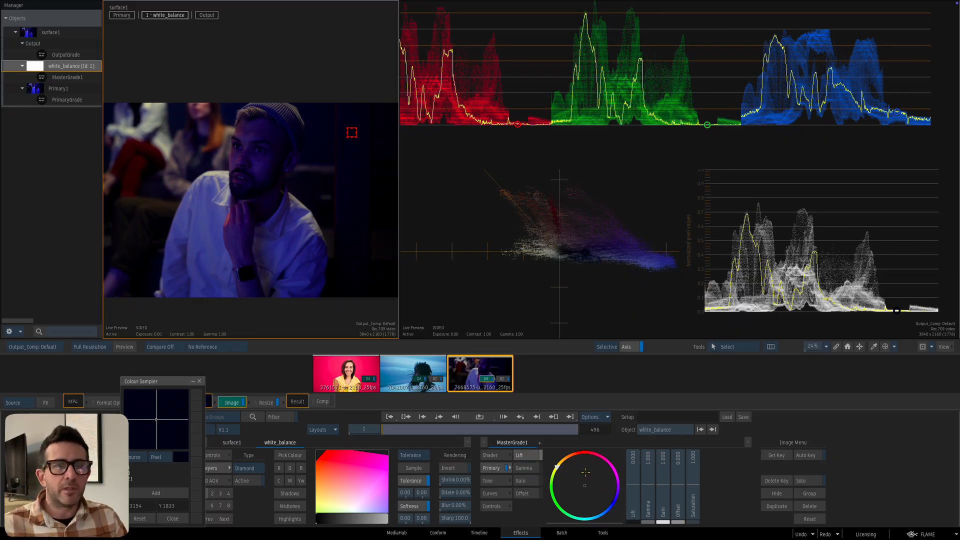
Shift the Lift colour balance slightly toward yellow-orange until the dark background sample sits at the vectorscope's centre.
drag(579, 282, 583, 260)
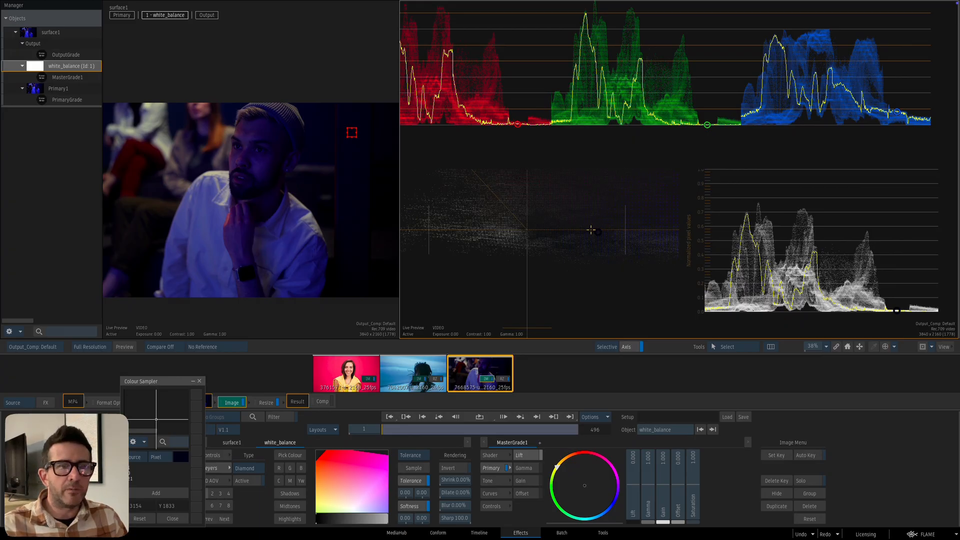
drag(587, 488, 465, 416)
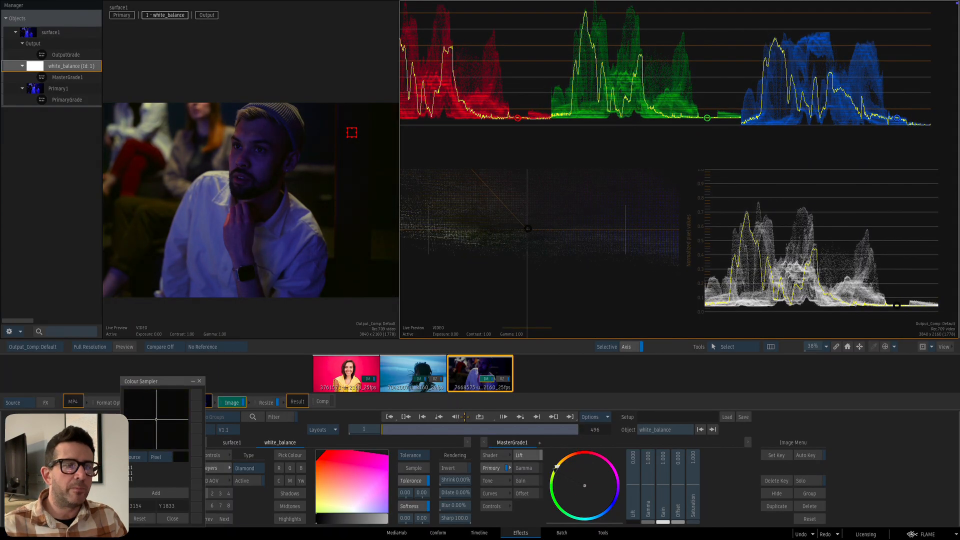
ctrl+drag(304, 234, 281, 232)
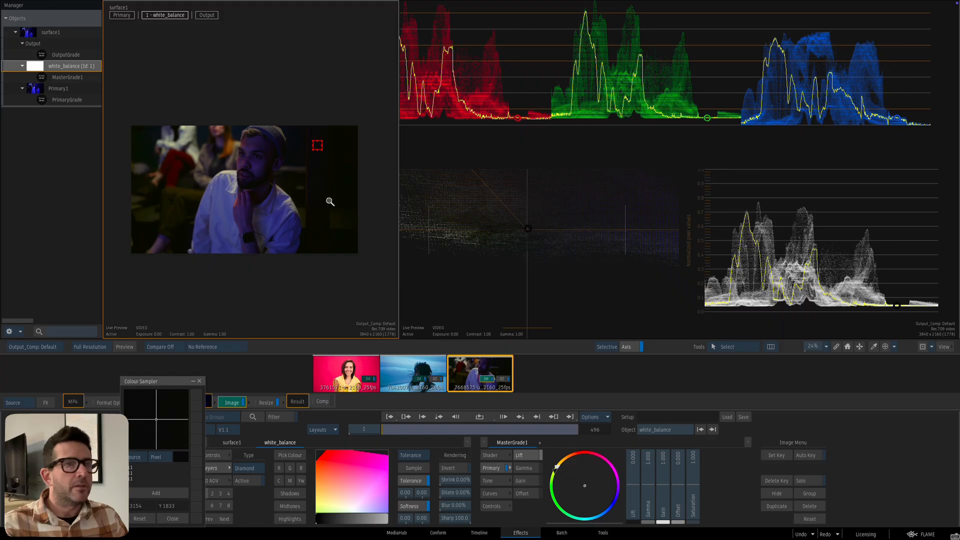
ctrl+drag(330, 202, 326, 250)
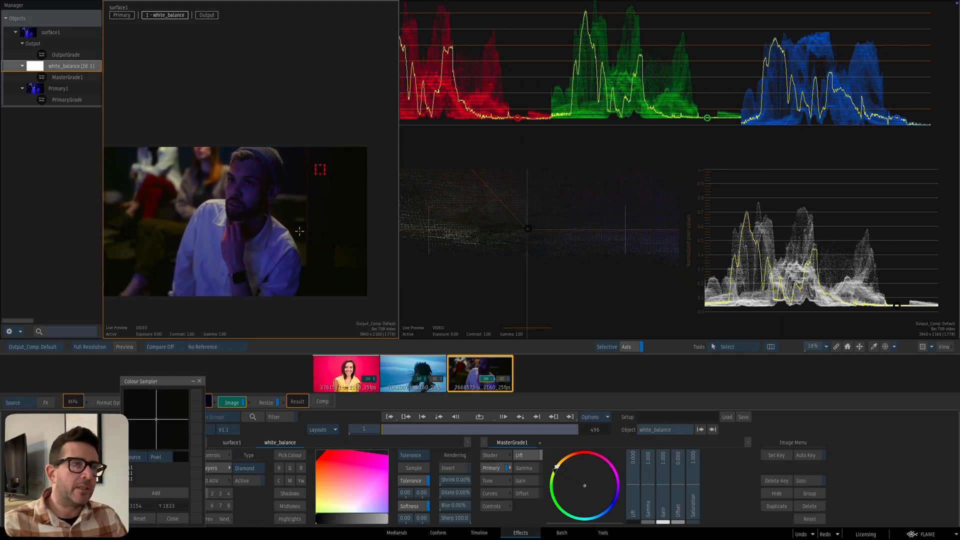
Sample the shaded lower sleeve of the shirt and shift the Gamma colour balance strongly toward yellow-orange to reduce its blue.
mouse_move(319, 171)
mouse_down()
mouse_move(223, 212)
mouse_move(352, 229)
mouse_move(249, 184)
mouse_move(325, 202)
mouse_move(153, 255)
mouse_move(277, 204)
mouse_move(237, 134)
mouse_move(355, 158)
mouse_move(348, 262)
mouse_move(341, 227)
mouse_move(310, 216)
mouse_move(227, 231)
mouse_up()
scroll(350, 229, up, 2)
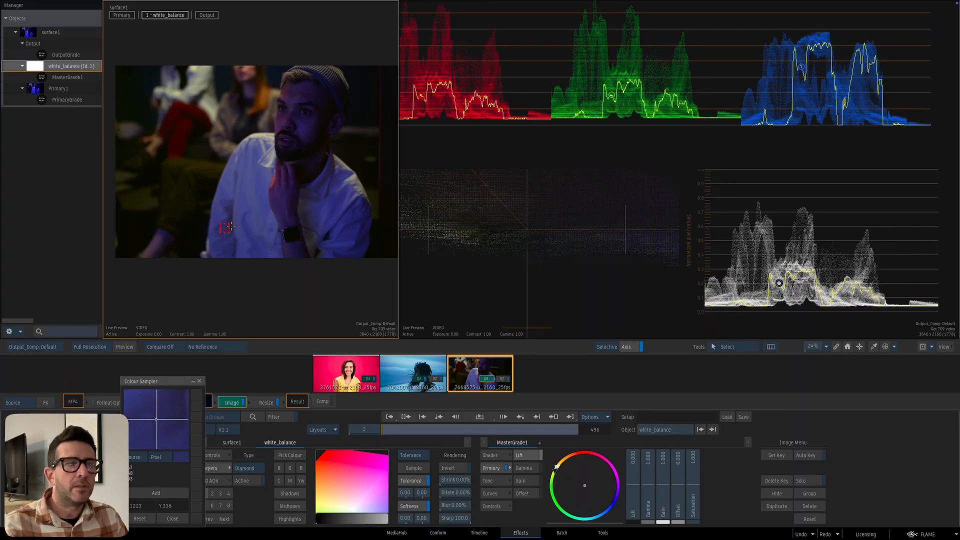
scroll(478, 285, up, 3)
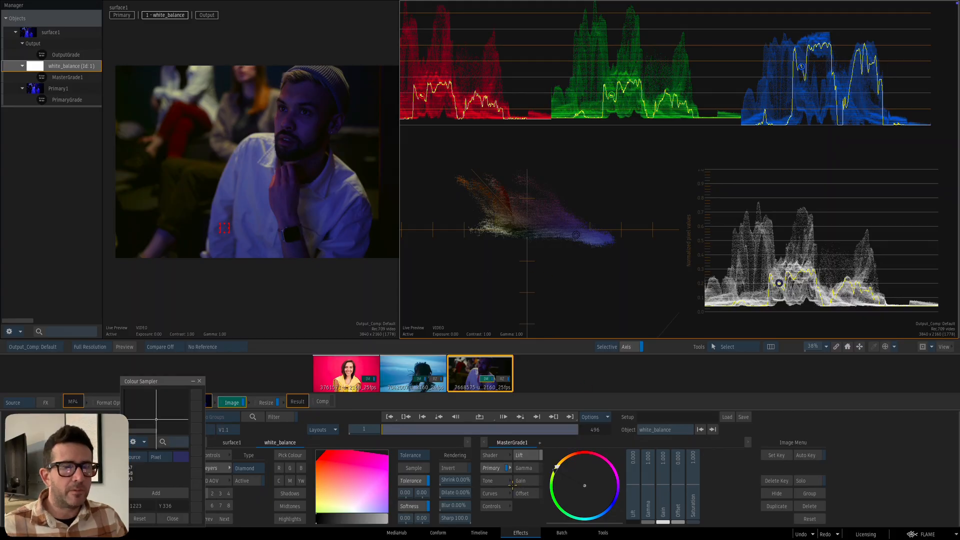
click(524, 468)
scroll(584, 234, up, 1)
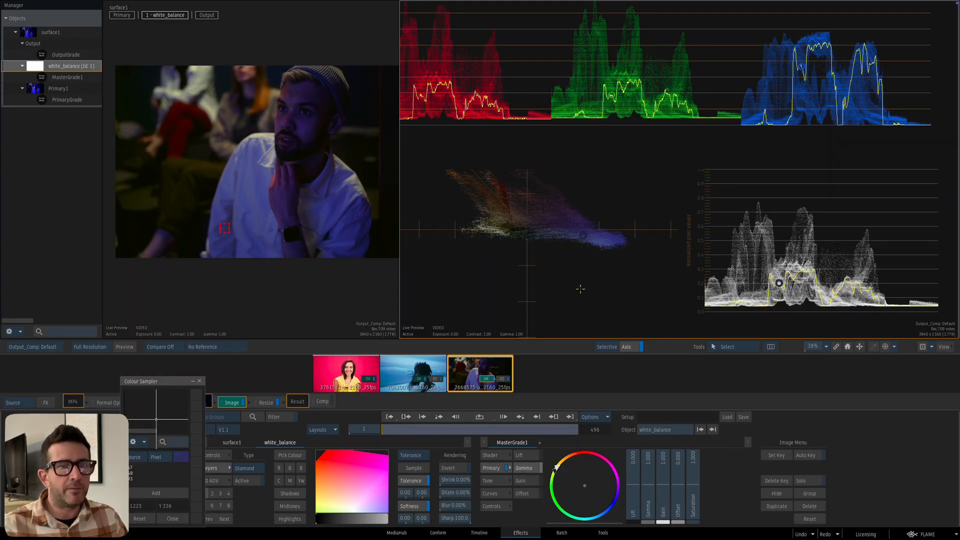
drag(585, 266, 598, 267)
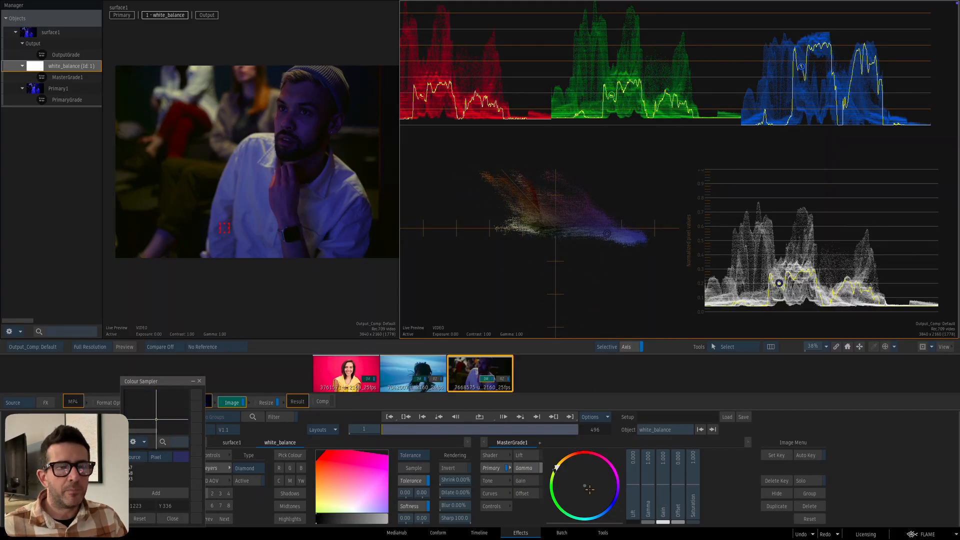
drag(588, 485, 227, 319)
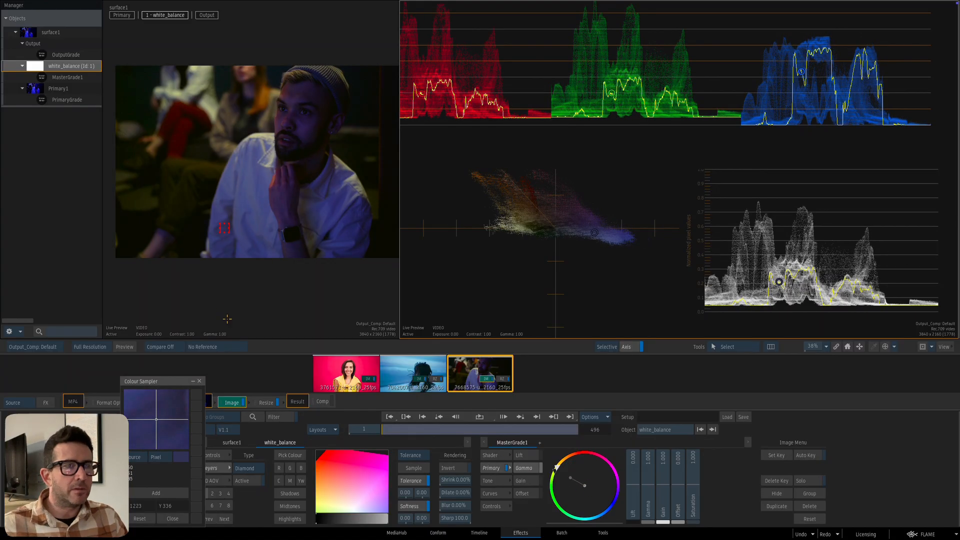
drag(587, 497, 451, 411)
drag(324, 232, 300, 223)
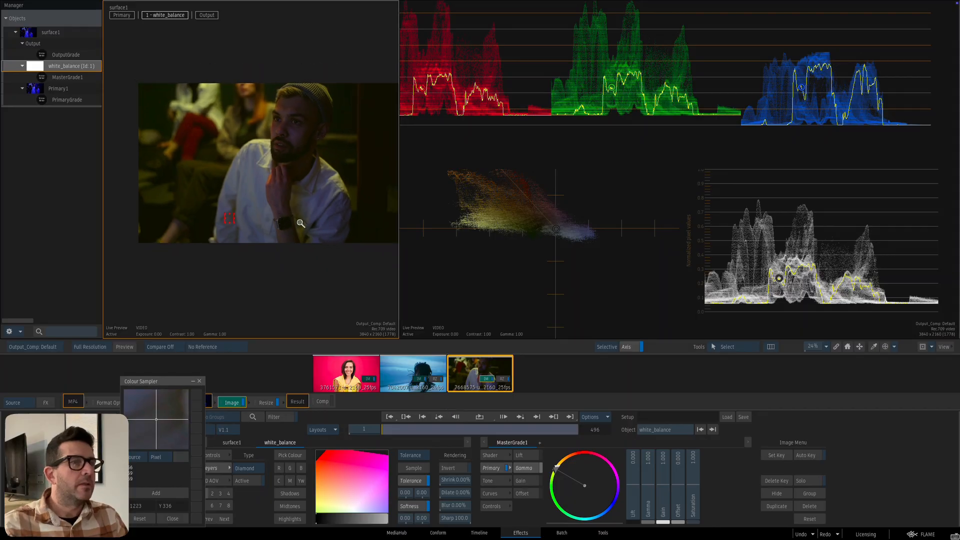
Widen the image view beside the scopes and ease the Gamma colour balance back, turning it slightly from orange toward yellow-green.
drag(400, 198, 547, 200)
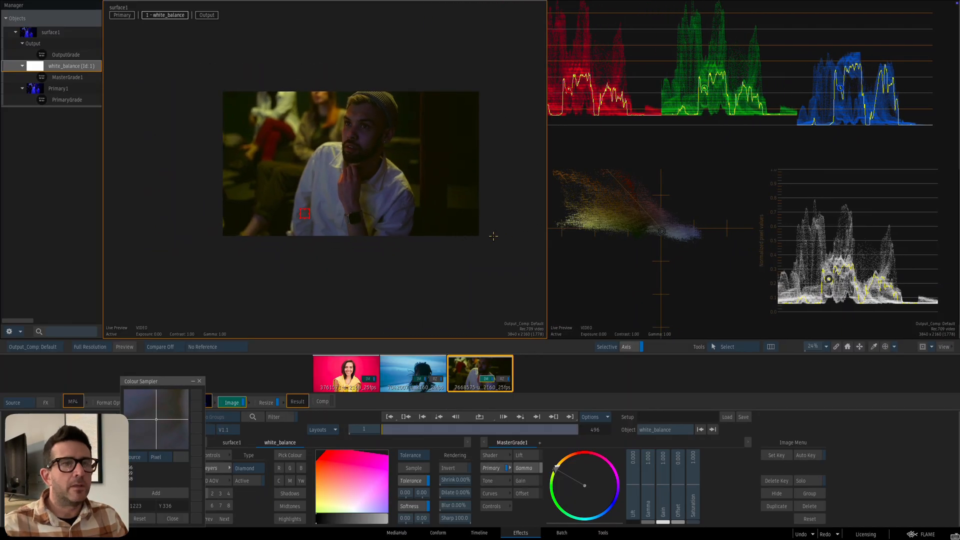
drag(649, 271, 600, 253)
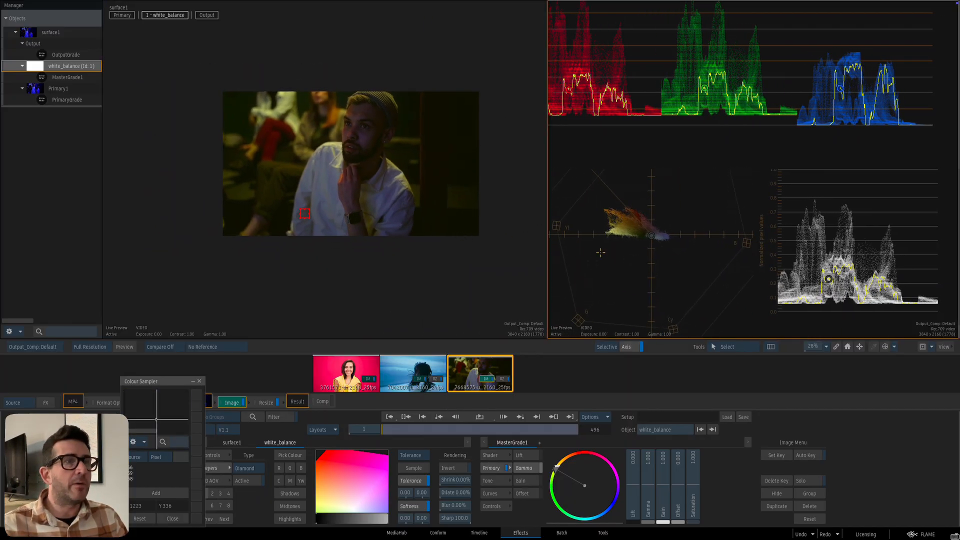
drag(422, 233, 442, 233)
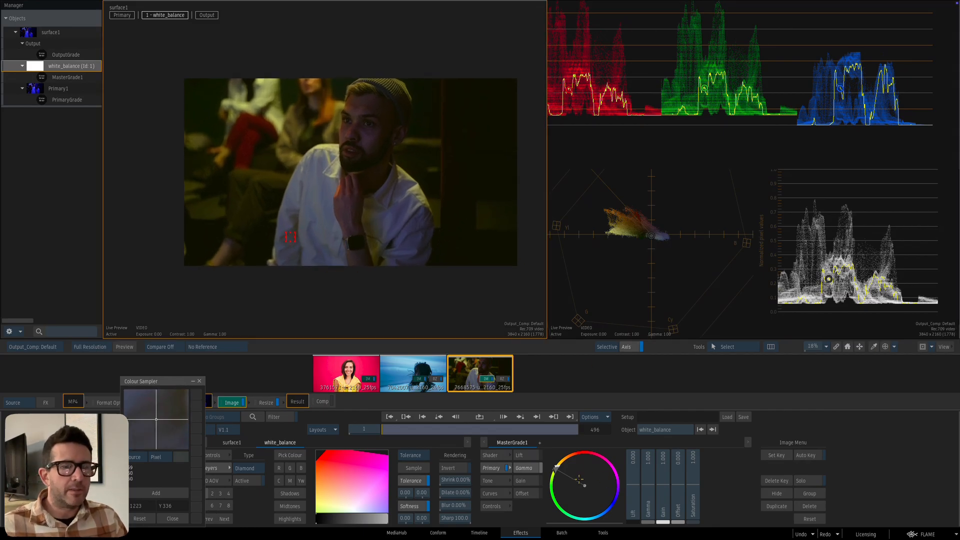
drag(580, 475, 583, 483)
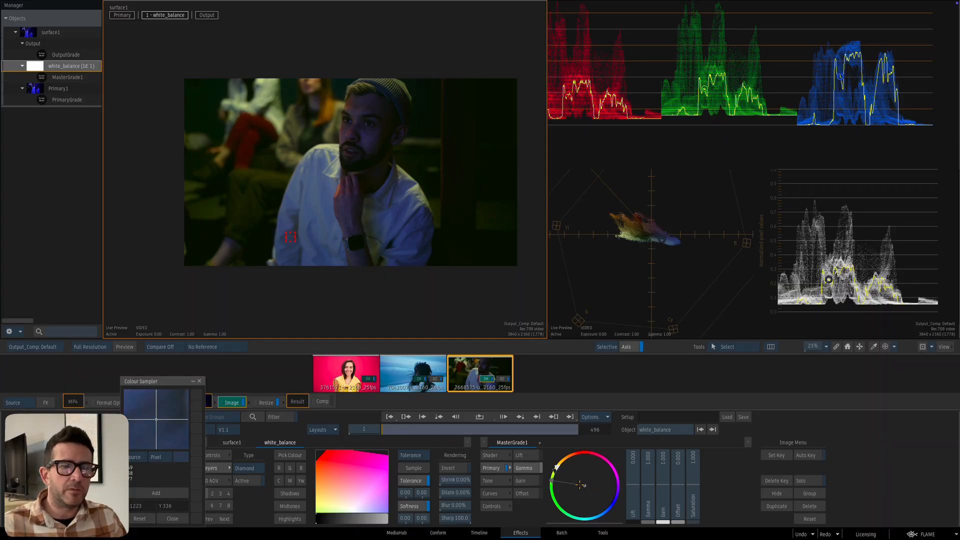
drag(576, 483, 594, 491)
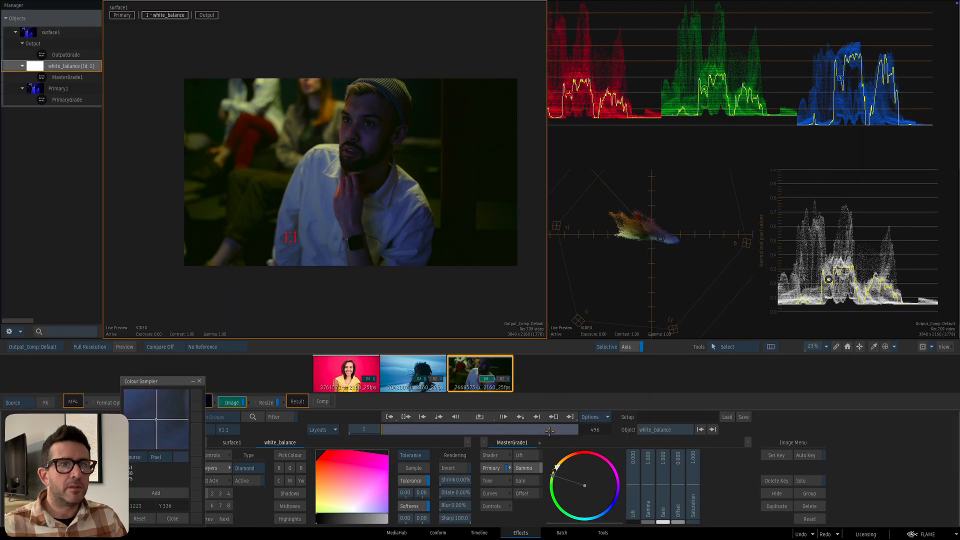
Resample the white shirt collar and turn the Gain colour balance slightly toward orange to neutralise it.
scroll(436, 234, down, 1)
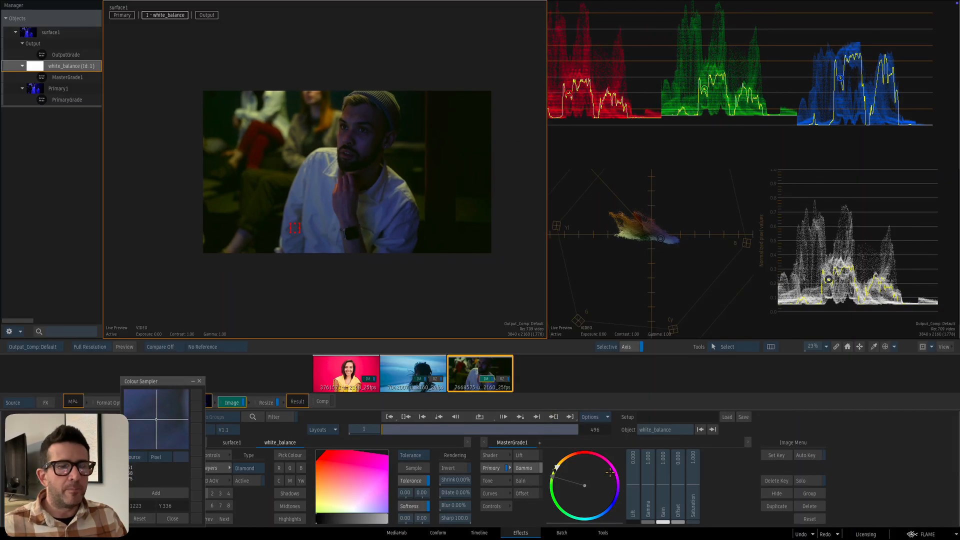
click(528, 456)
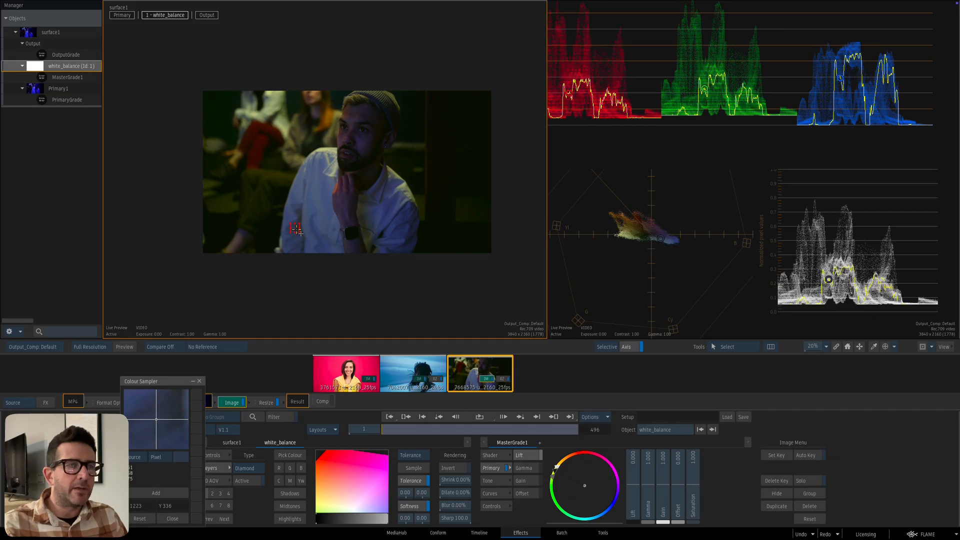
click(521, 480)
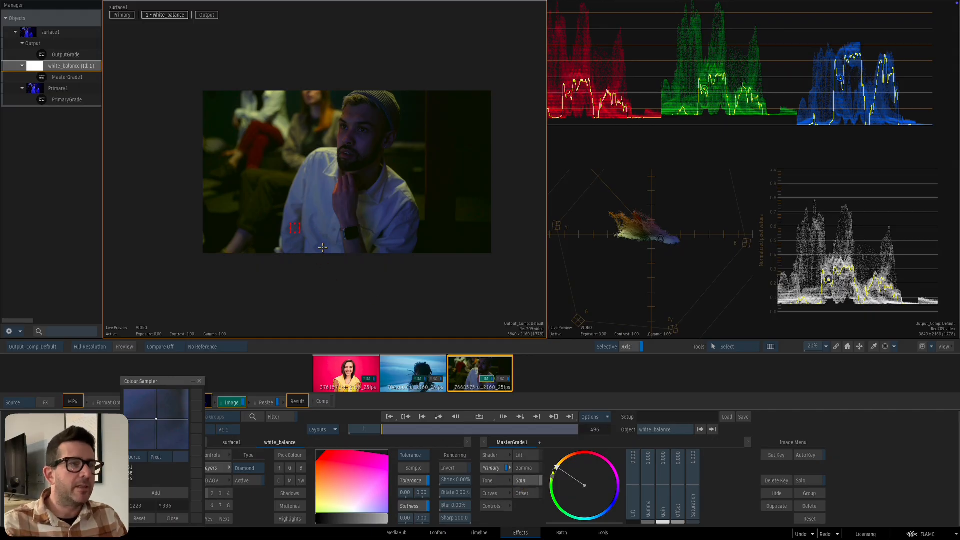
drag(297, 228, 339, 172)
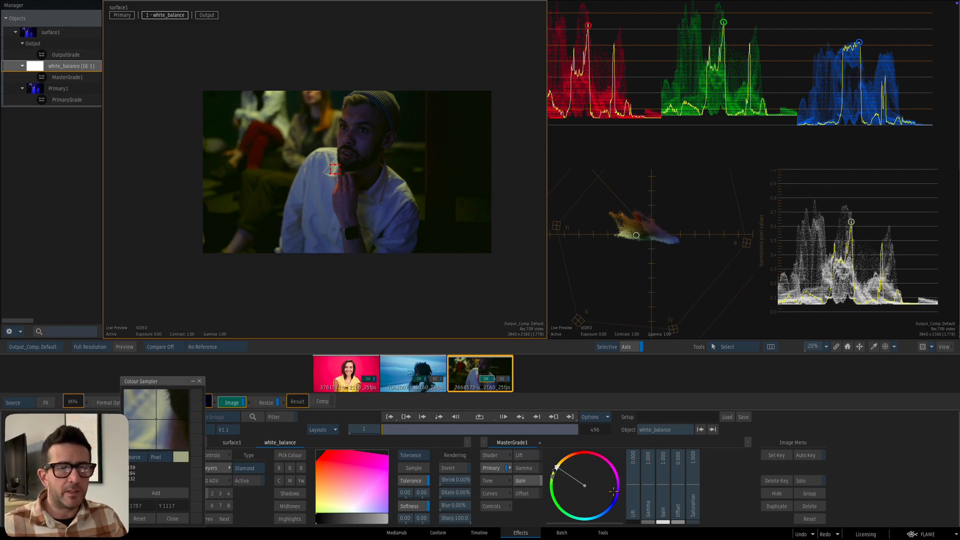
mouse_move(574, 481)
mouse_down()
mouse_move(619, 505)
mouse_move(579, 475)
mouse_up()
Sample the dark background beside the man's hat and ease the Lift colour balance back from yellow-orange to neutralise the blacks.
click(419, 112)
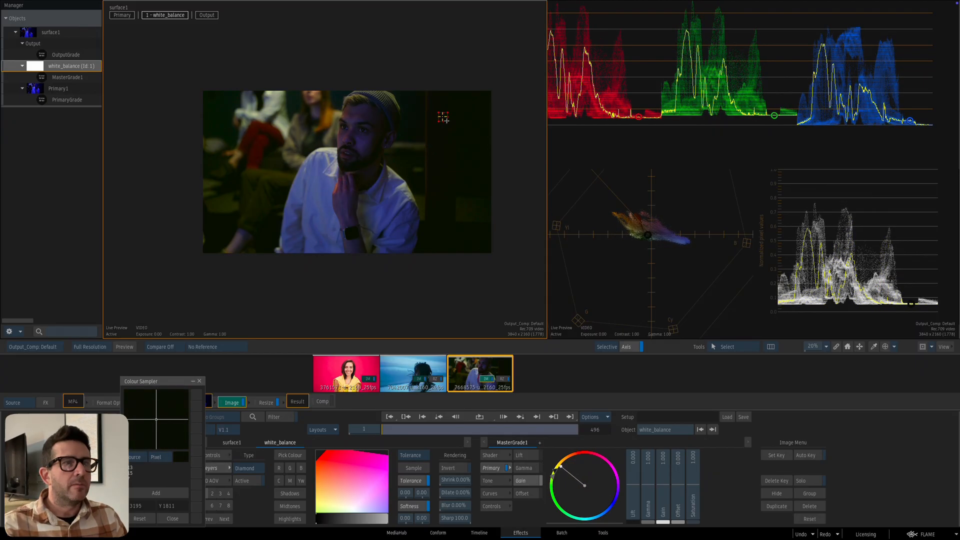
click(417, 112)
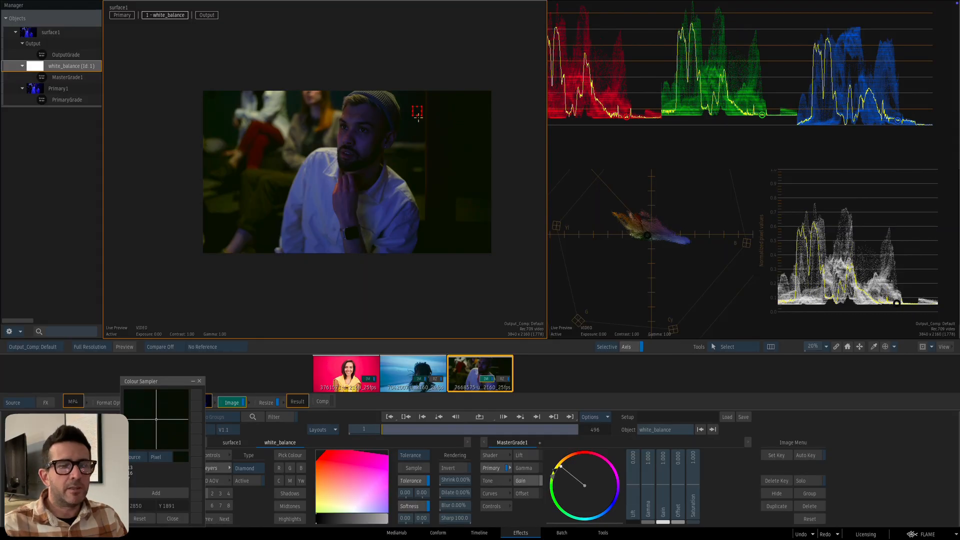
click(528, 457)
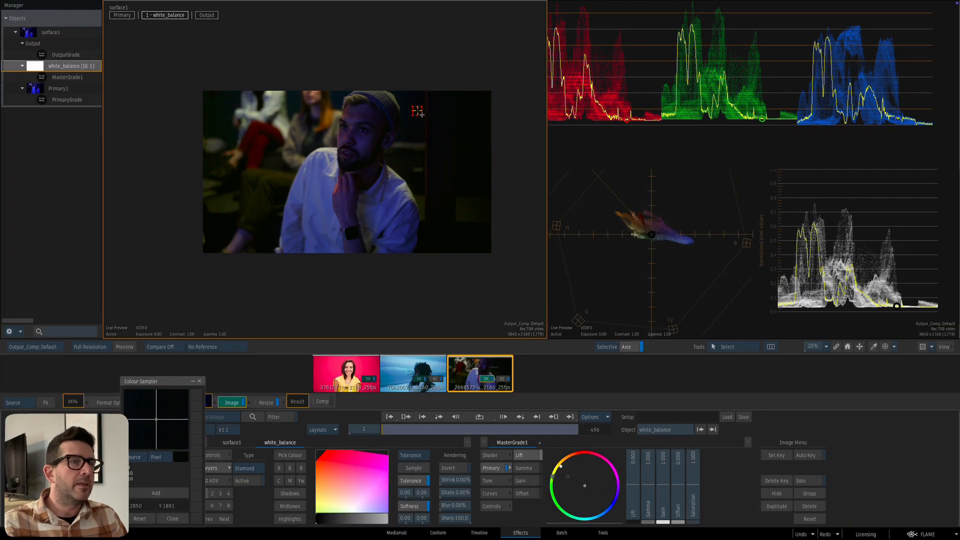
Sample the seated woman's grey jacket in the background and ease the Gamma colour balance back, turning it slightly toward green.
drag(418, 111, 303, 140)
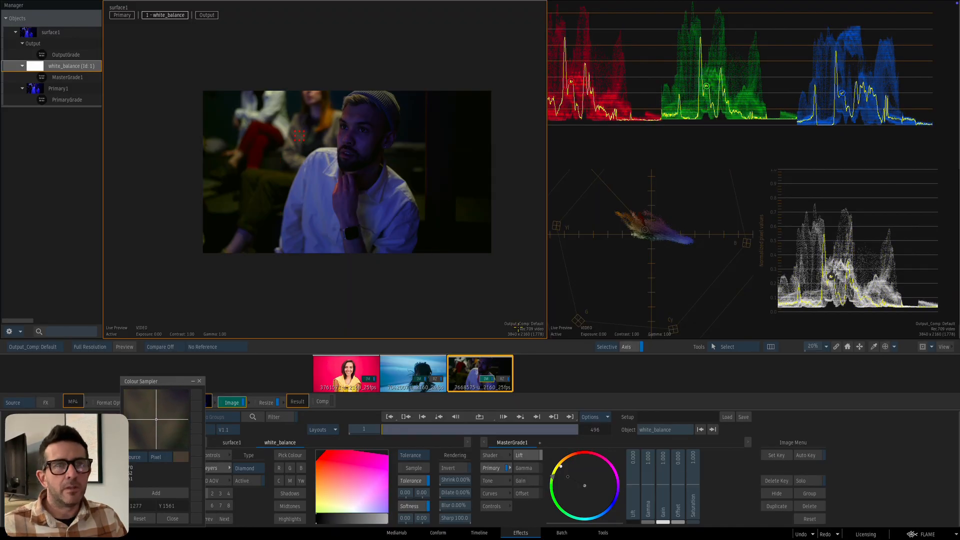
click(525, 468)
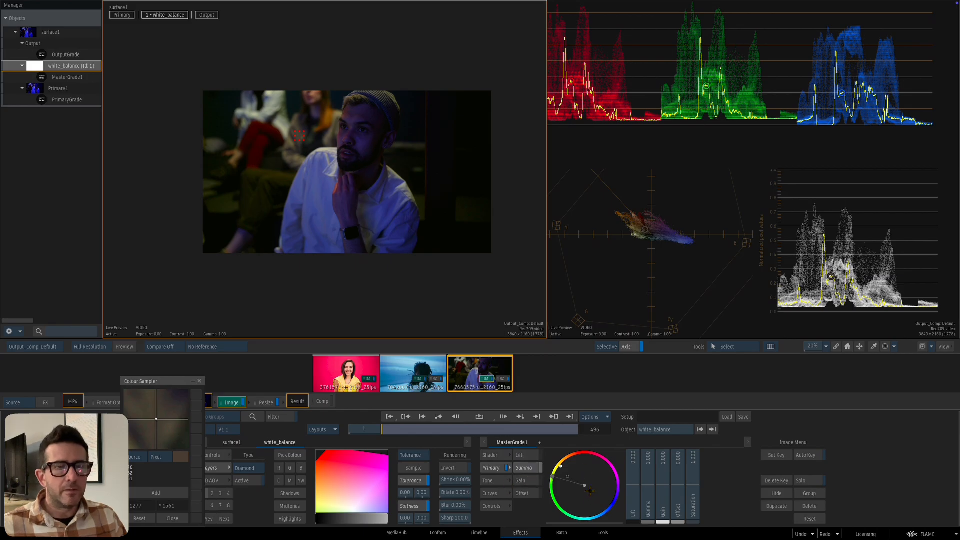
mouse_move(575, 481)
mouse_down()
mouse_move(588, 488)
mouse_move(568, 478)
mouse_up()
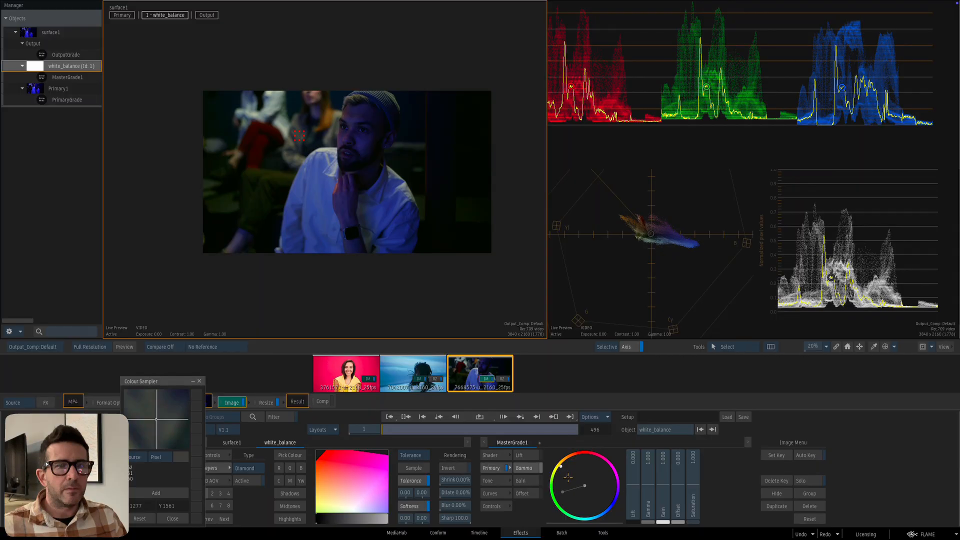
Enlarge the image slightly and compare the original media with the graded result several times.
drag(421, 268, 417, 257)
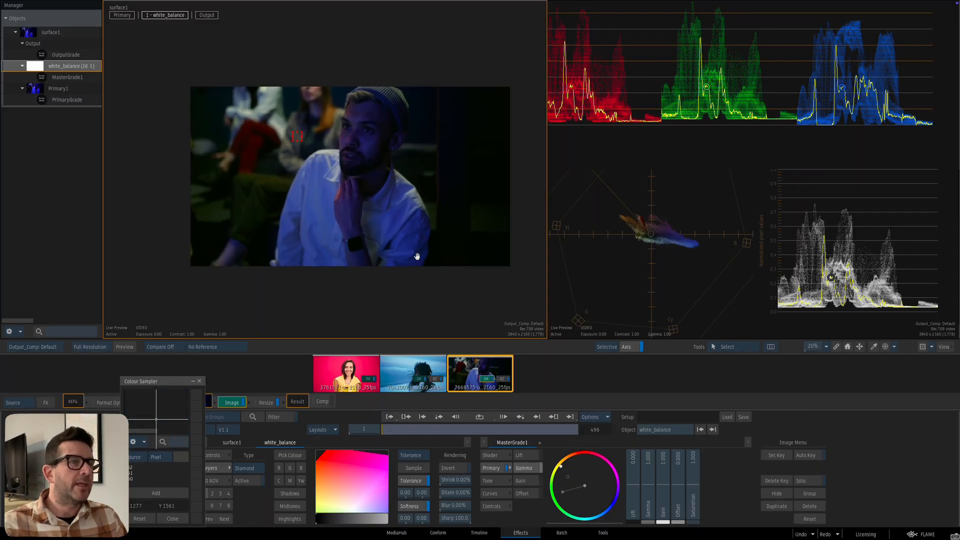
drag(376, 144, 386, 167)
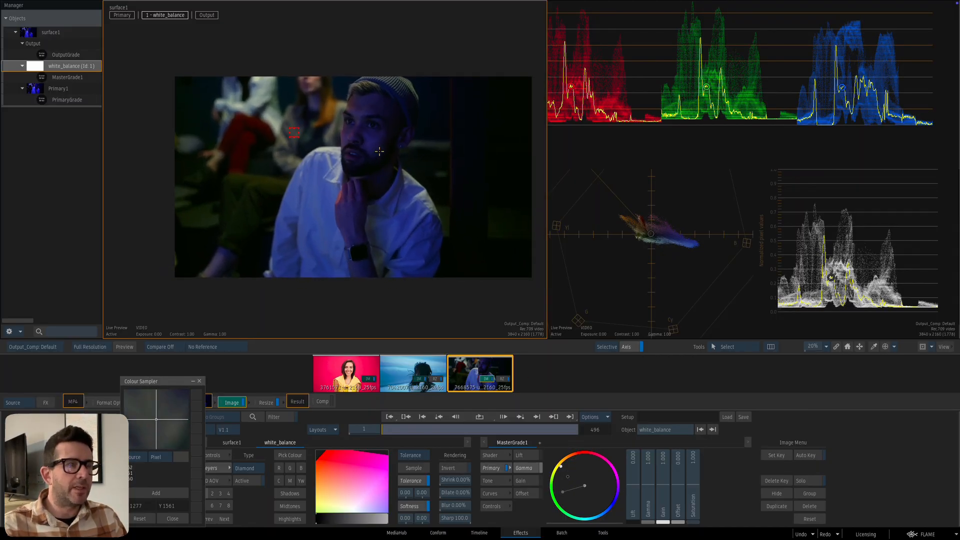
key(F1)
key(F4)
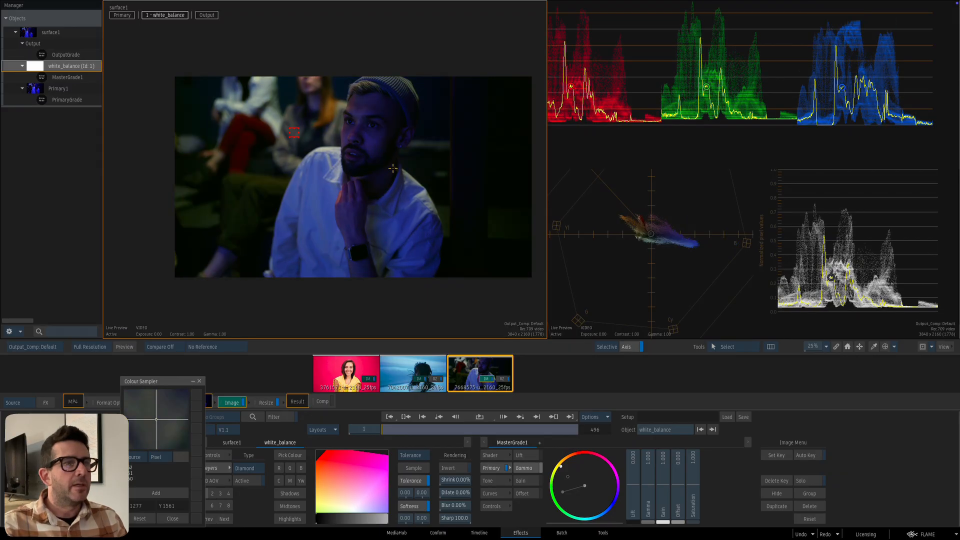
key(F1)
key(F4)
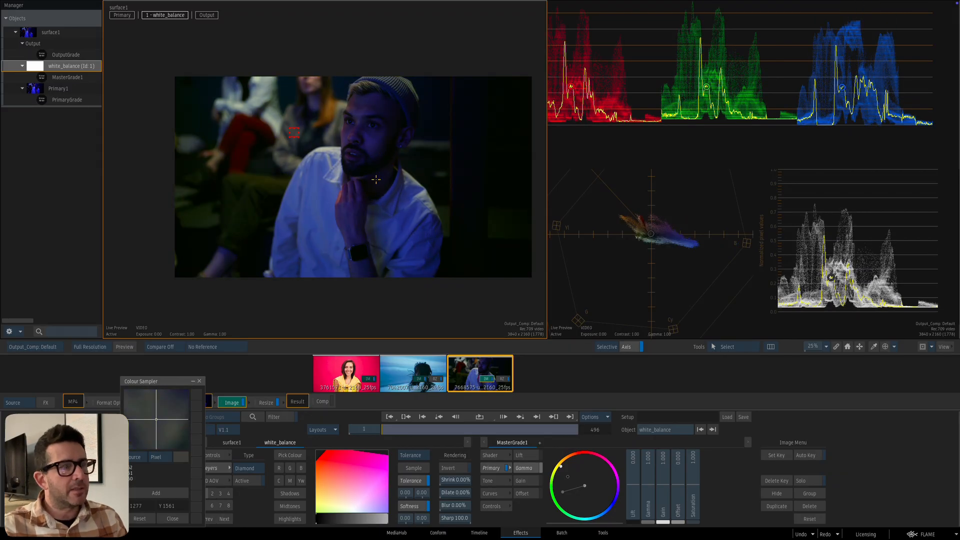
key(F1)
key(F4)
key(F1)
key(F4)
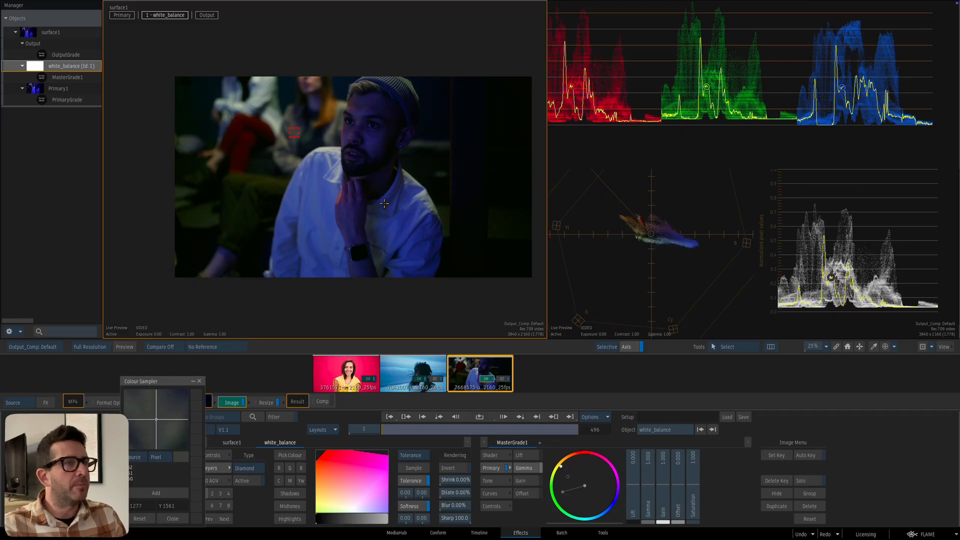
Widen the image view and compare the original media with the graded result at a larger size.
scroll(384, 205, down, 1)
drag(546, 174, 719, 176)
scroll(629, 194, up, 2)
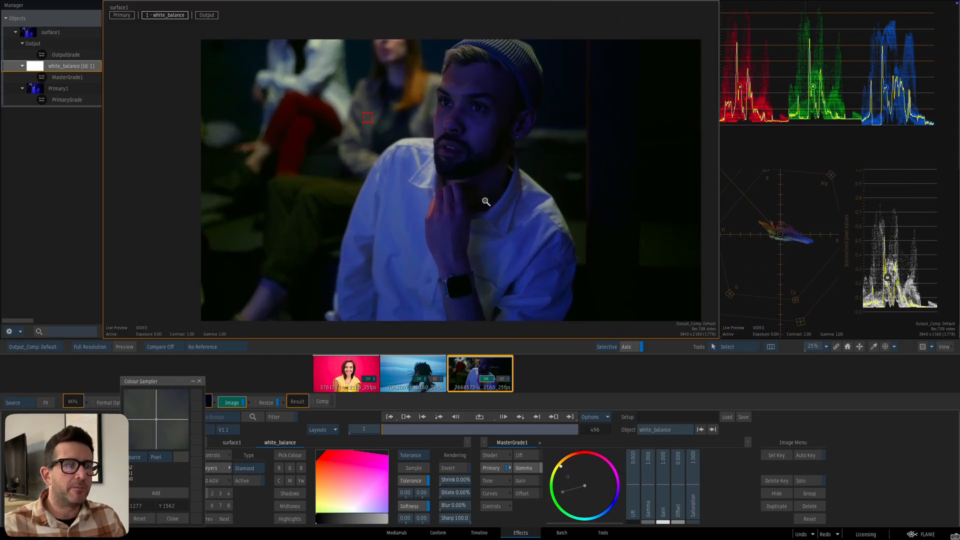
scroll(486, 201, down, 1)
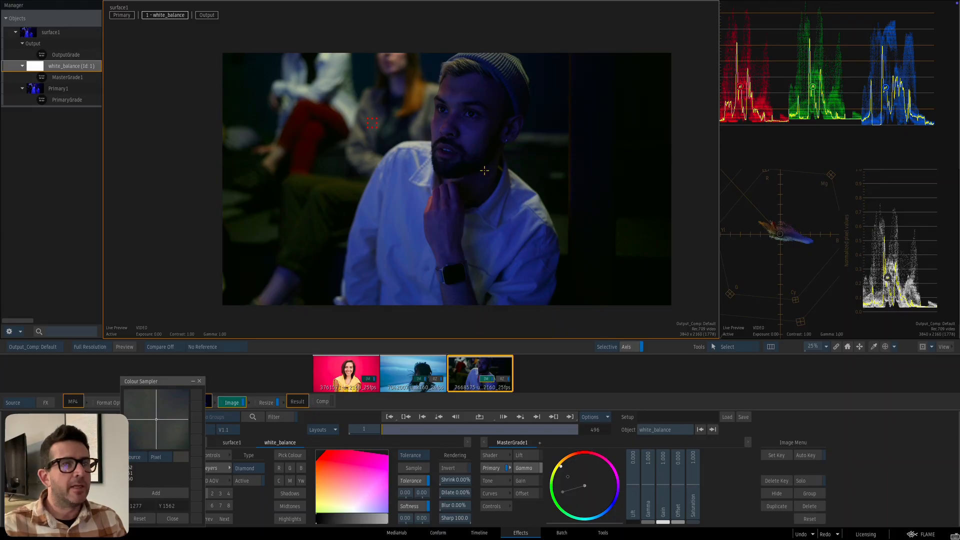
key(F1)
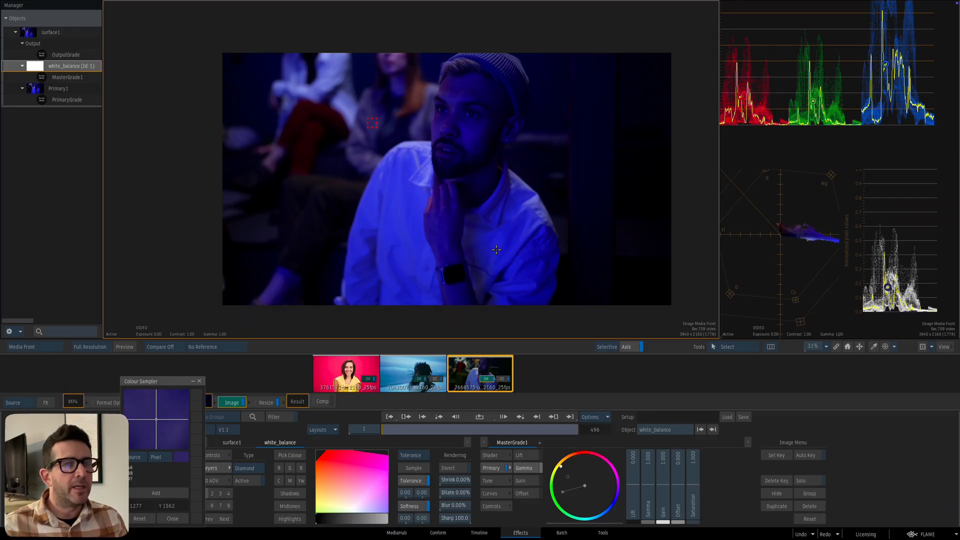
key(F4)
key(F1)
key(F4)
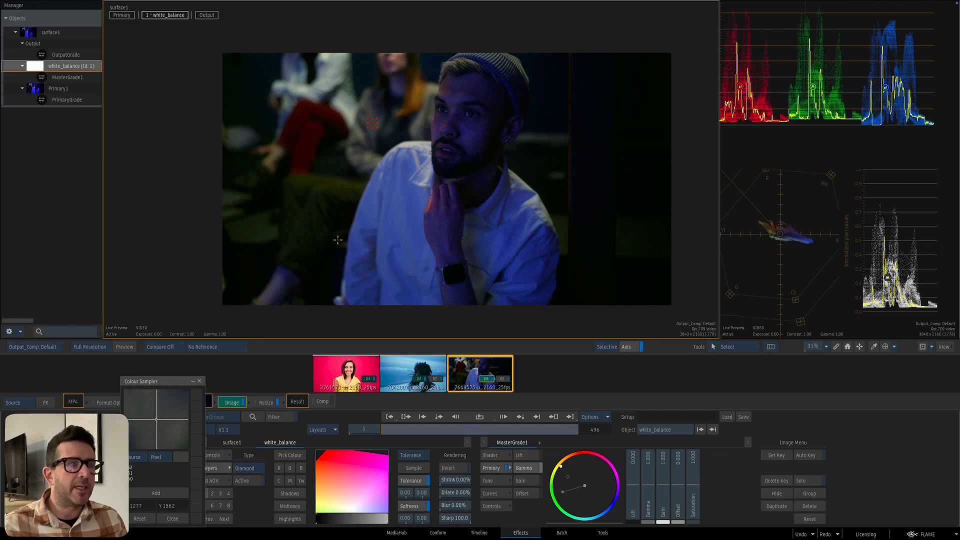
scroll(438, 226, up, 3)
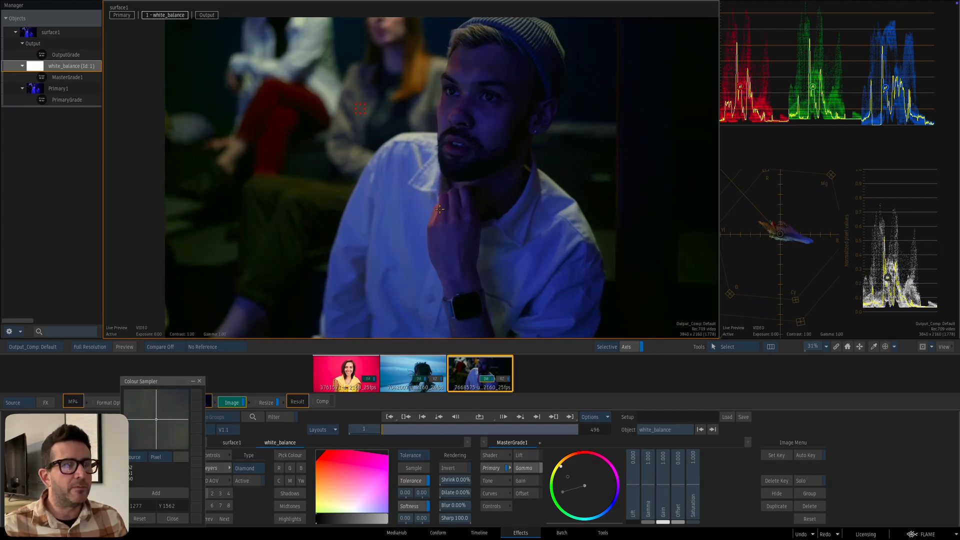
key(F1)
key(F4)
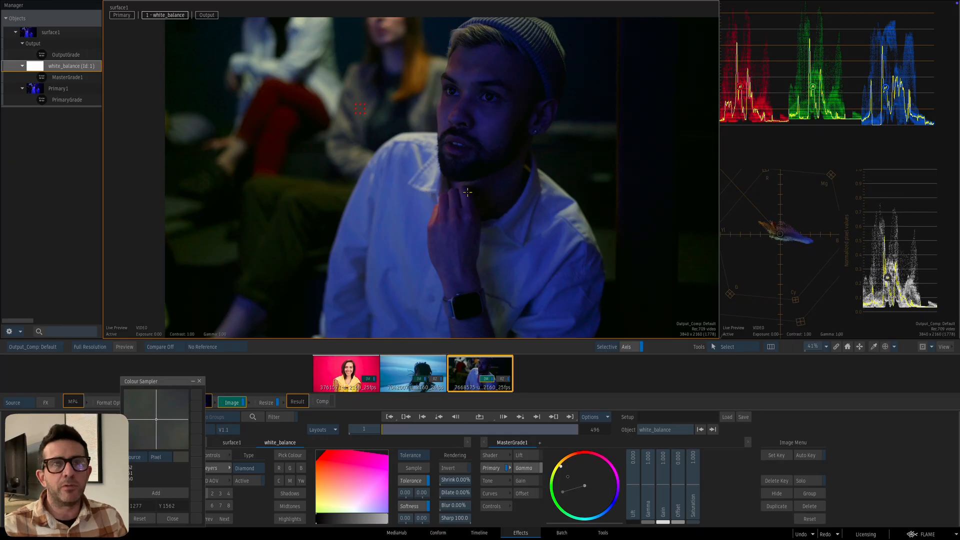
Give the scopes half of the viewing area and compare the original media's traces with those of the graded result.
drag(719, 132, 548, 129)
drag(679, 92, 698, 118)
key(F1)
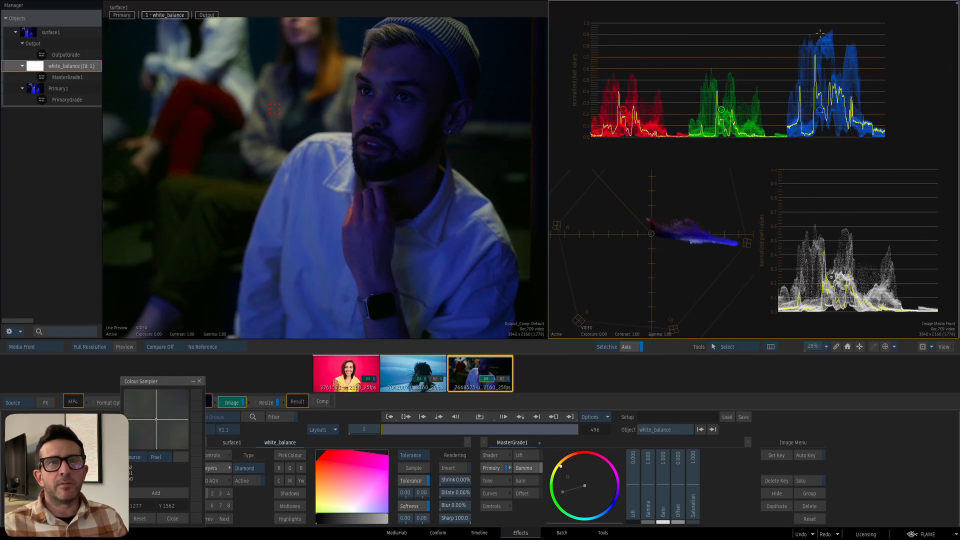
key(F4)
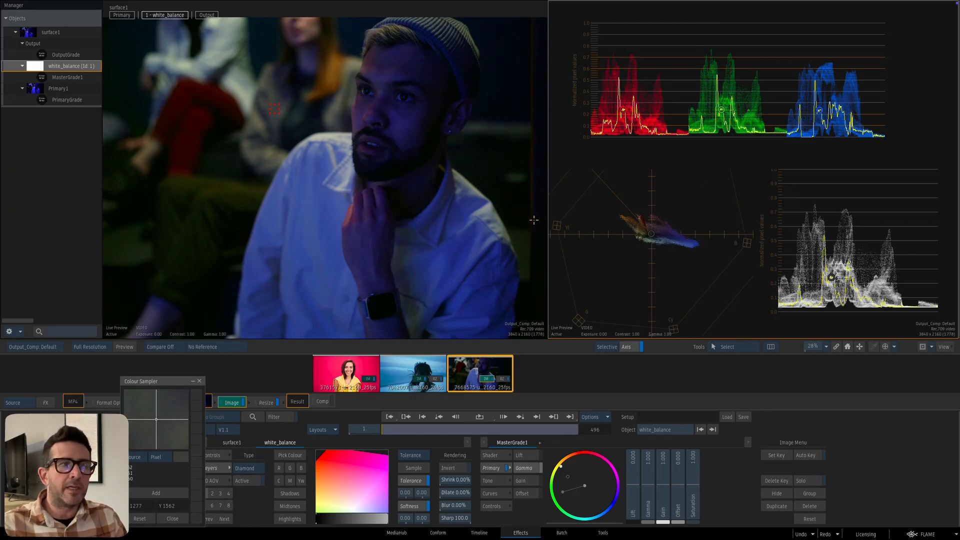
Expand the scopes across almost the whole viewing area to examine the graded result's traces, and restore the split with the image.
scroll(384, 147, down, 2)
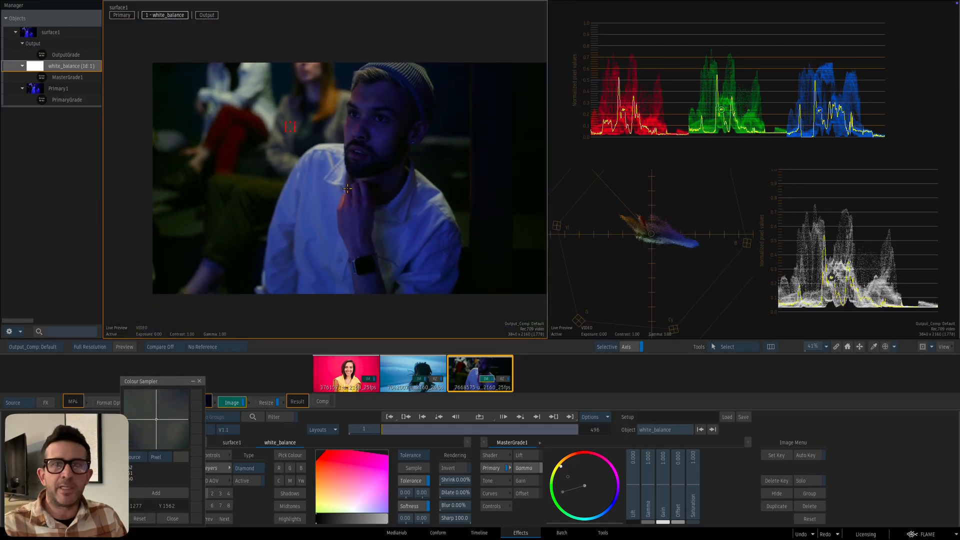
drag(547, 172, 106, 186)
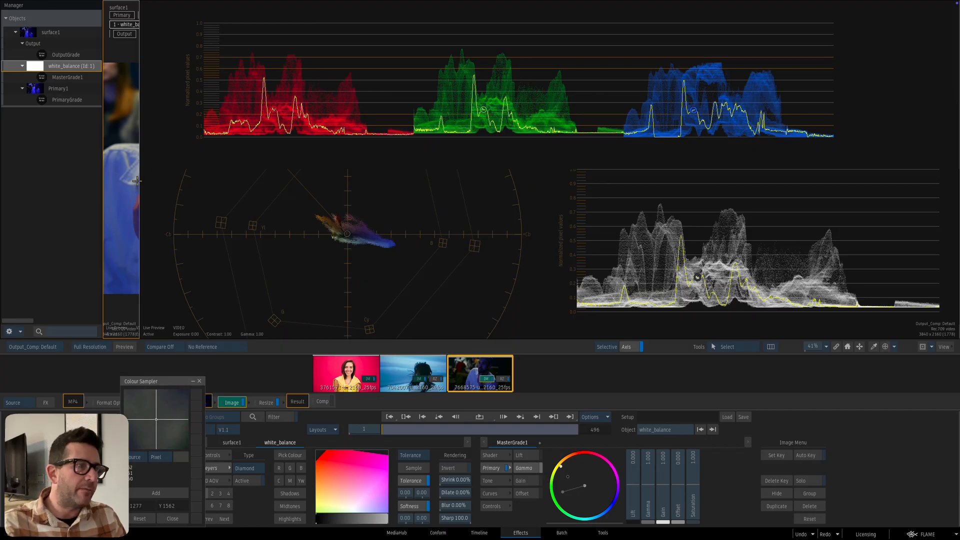
drag(138, 178, 568, 195)
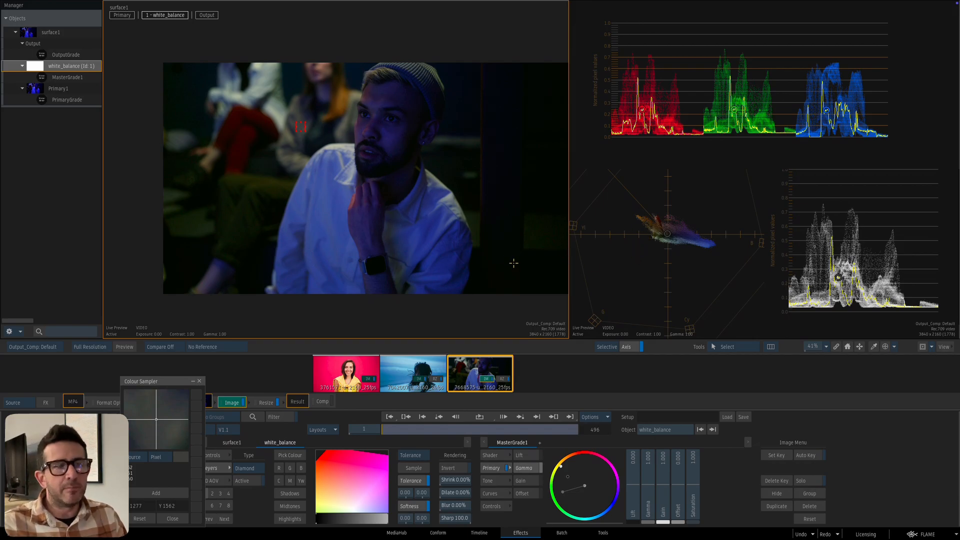
Close the Colour Sampler and show the Curves controls of the white_balance selective's MasterGrade1 below a wider image view.
click(199, 381)
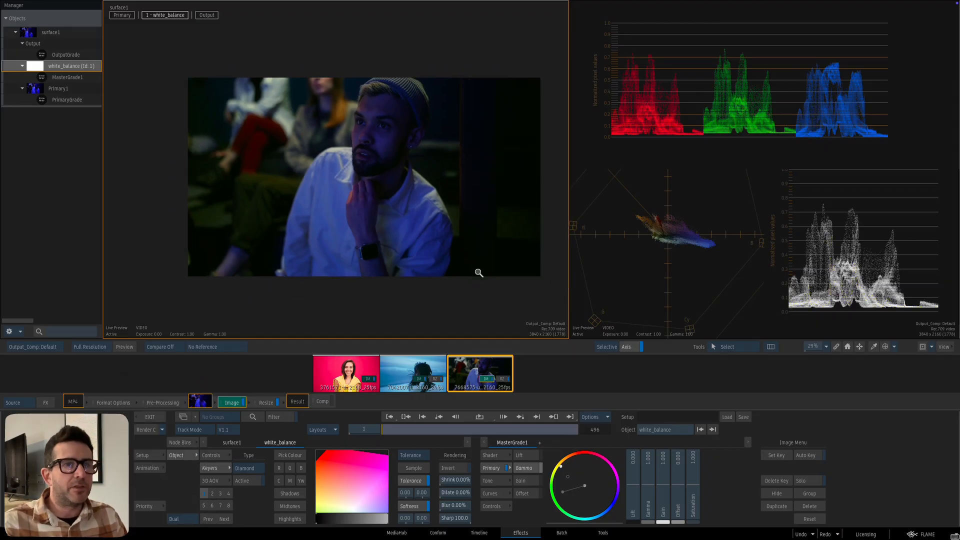
drag(569, 212, 685, 219)
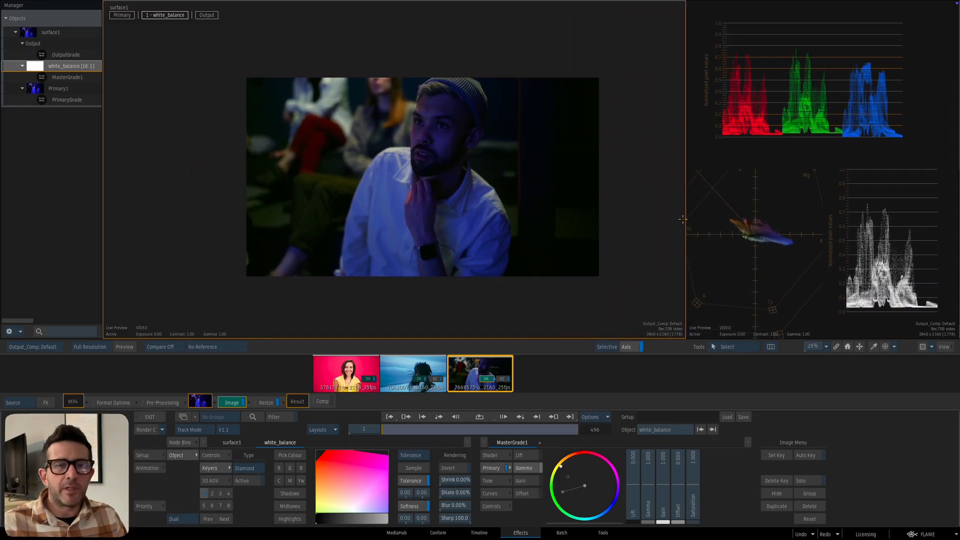
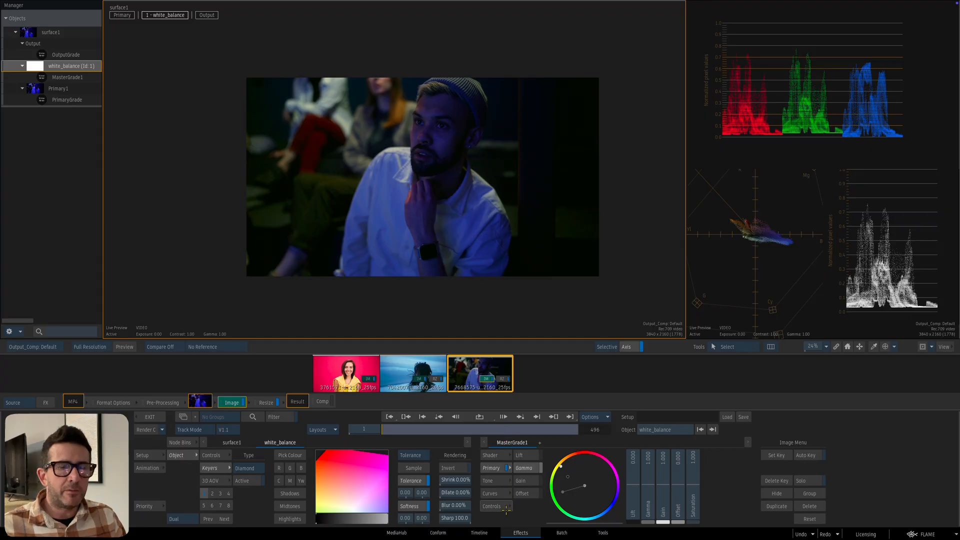
click(496, 494)
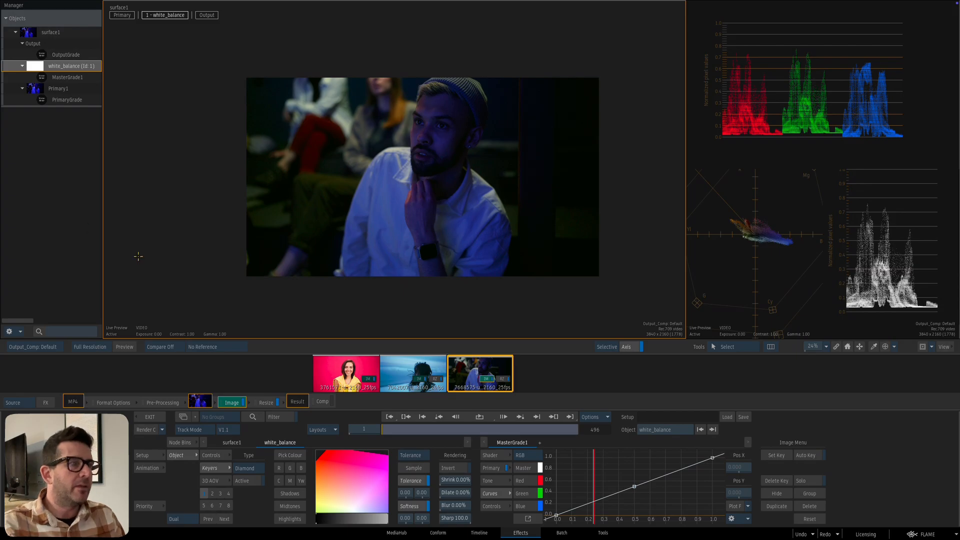
Widen the Manager view, switch it to the Storyboard and enlarge the thumbnails to examine the three graded clips together.
drag(103, 193, 276, 197)
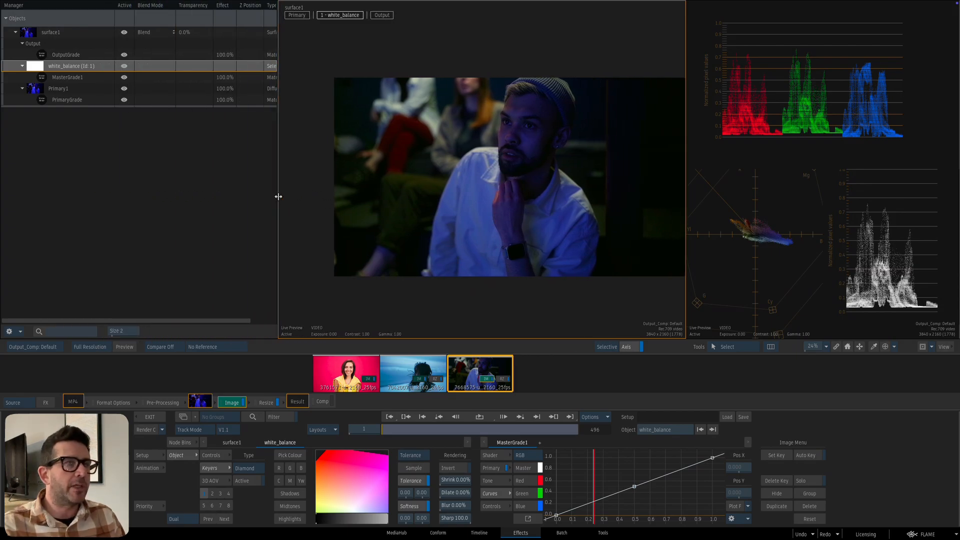
click(208, 240)
key(shift+Escape)
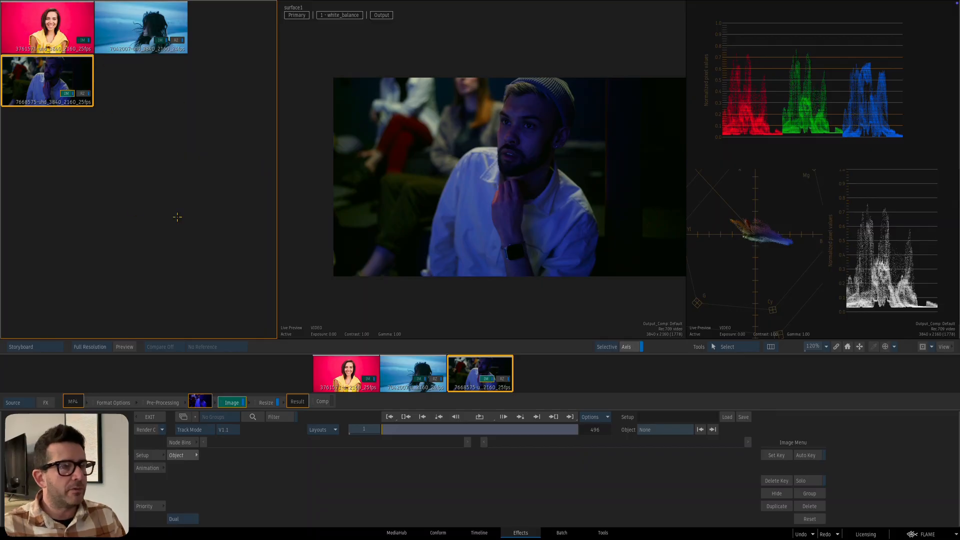
drag(164, 238, 218, 242)
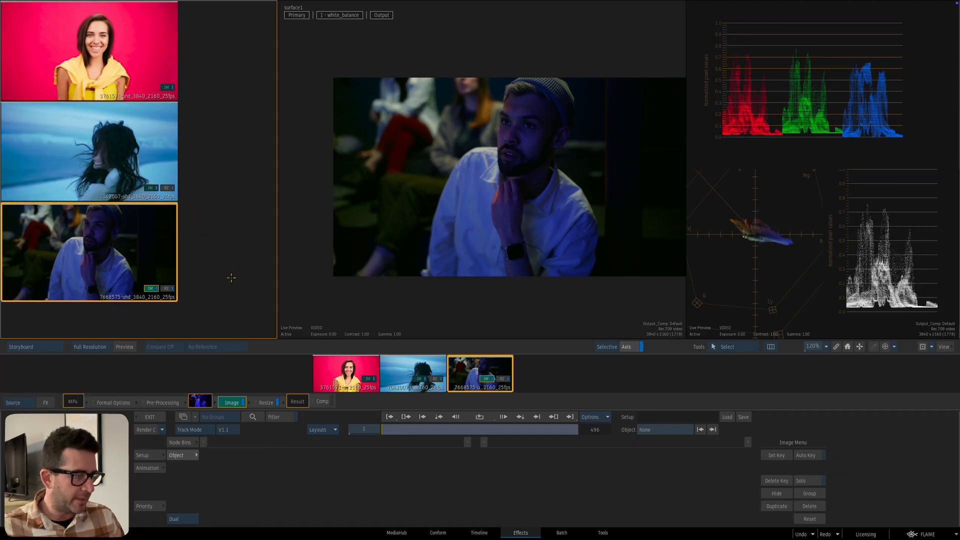
mouse_move(223, 260)
mouse_down()
mouse_move(202, 245)
mouse_move(233, 256)
mouse_up()
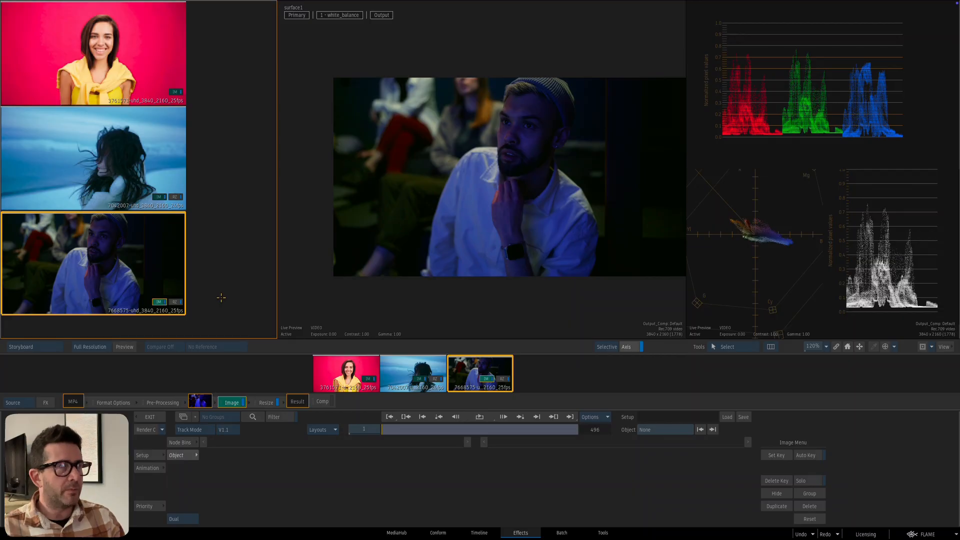
Return the Storyboard view to the Manager, narrow it and reframe the man's clip in the image view.
key(shift+grave)
drag(278, 170, 123, 175)
drag(375, 249, 392, 248)
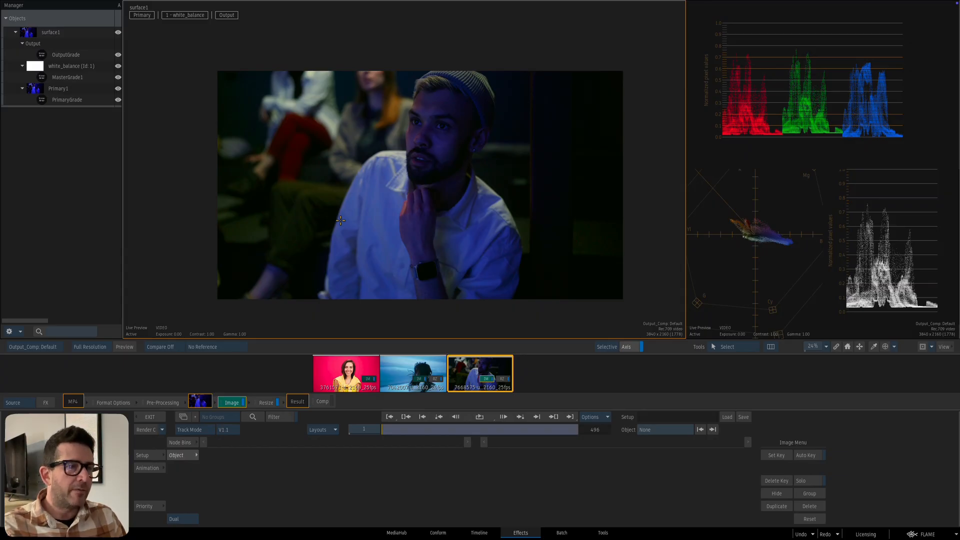
drag(406, 197, 407, 177)
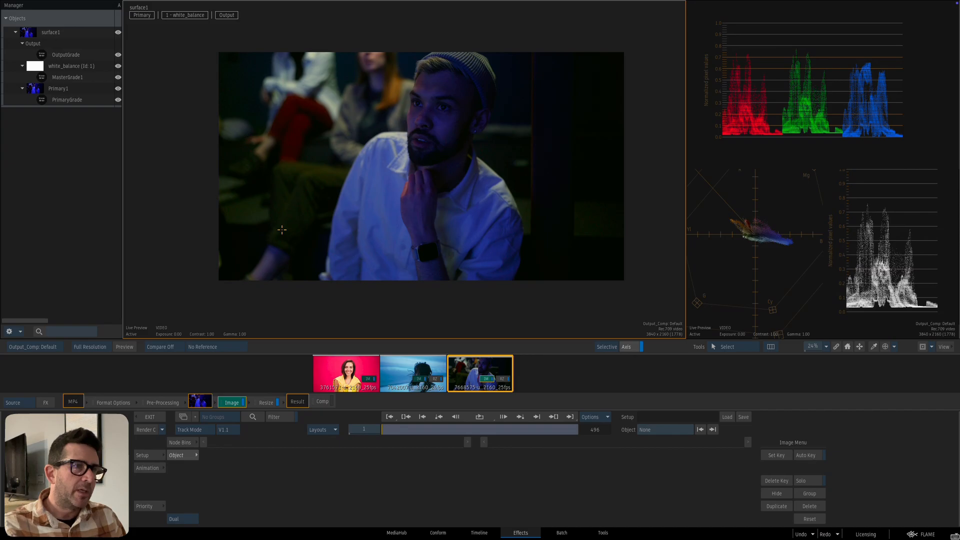
Turn on the Angle Split comparison and add the current graded frame as a reference named Reference.
key(alt+s)
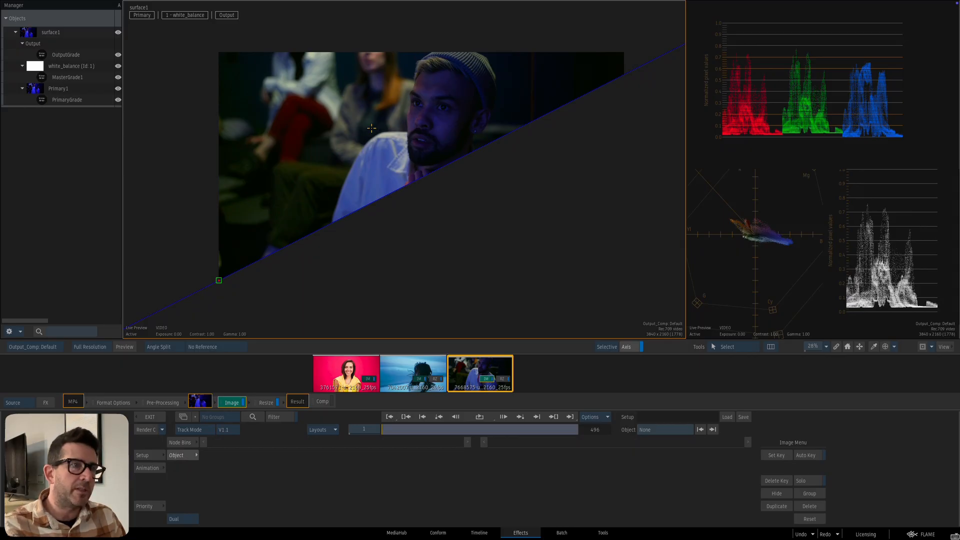
key(alt+g)
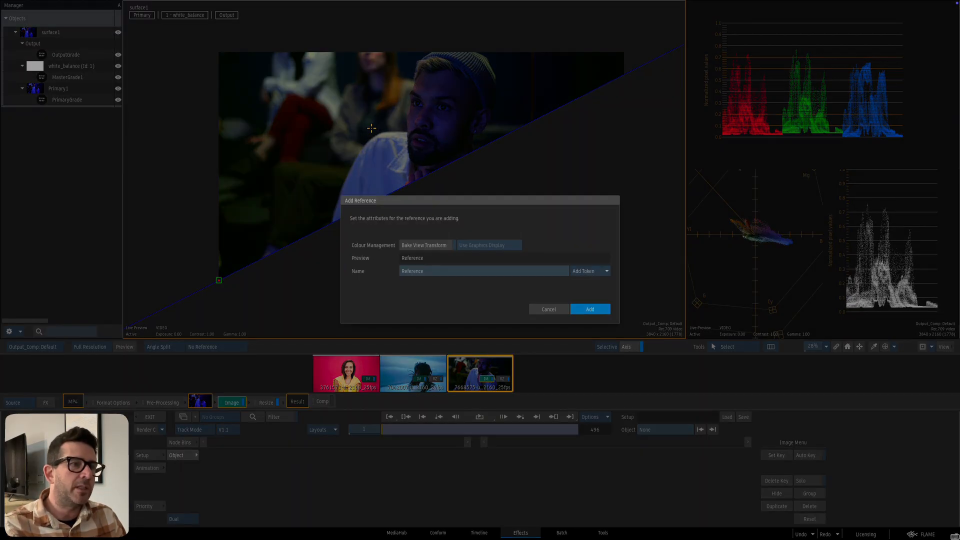
click(590, 310)
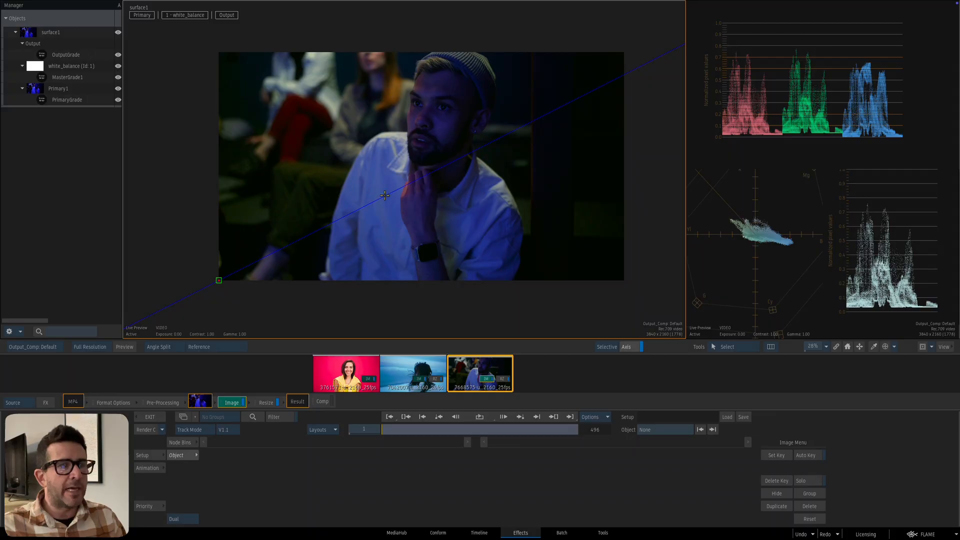
Select the windswept woman's clip, steepen the angle split and compare its grade against the stored reference of the man's clip.
click(414, 365)
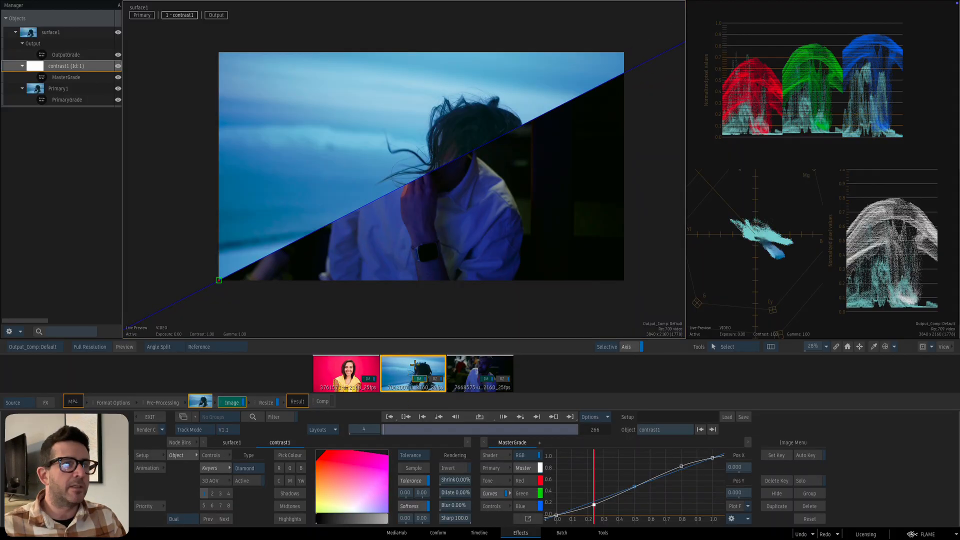
drag(423, 251, 462, 250)
drag(468, 172, 397, 141)
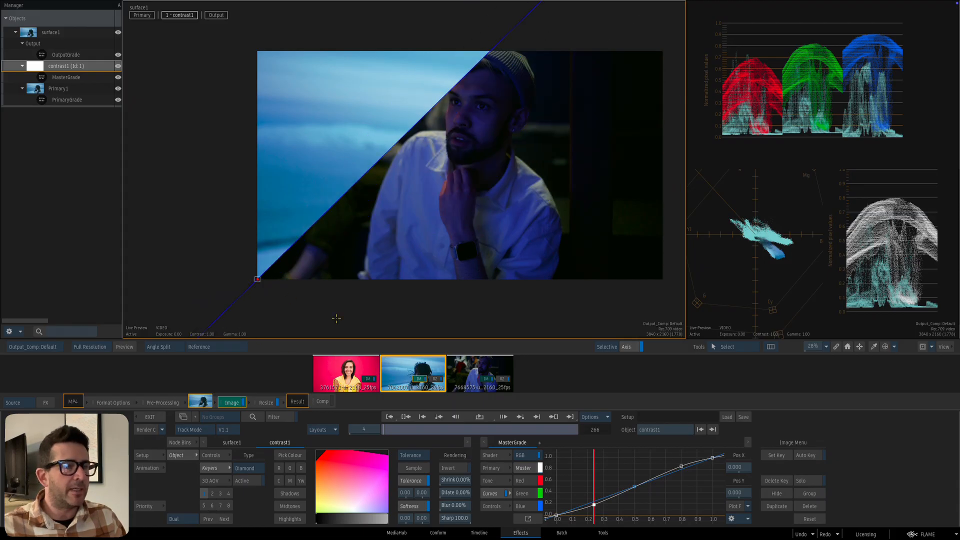
key(F1)
key(F4)
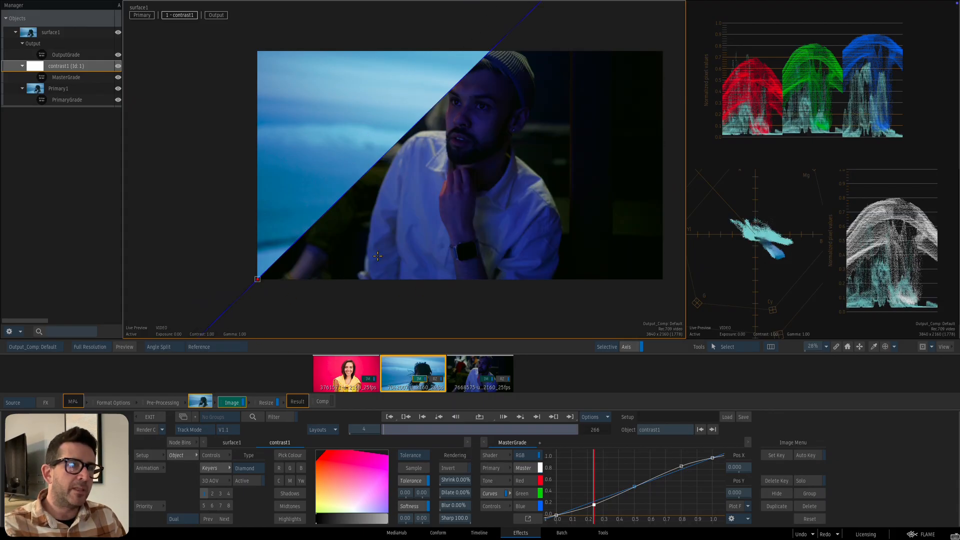
key(F1)
key(F4)
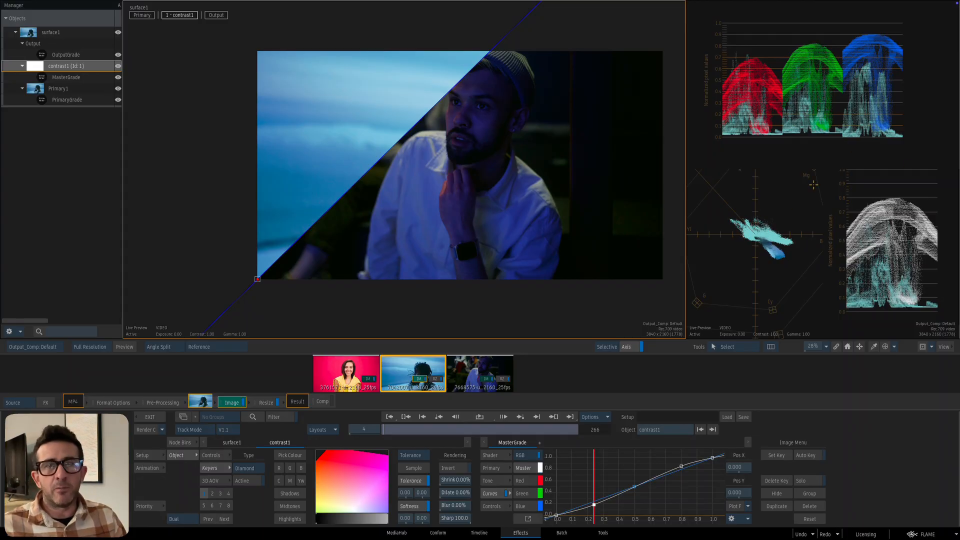
Compare the woman's clip with the reference in Side By Side mode and turn the comparison off.
click(165, 347)
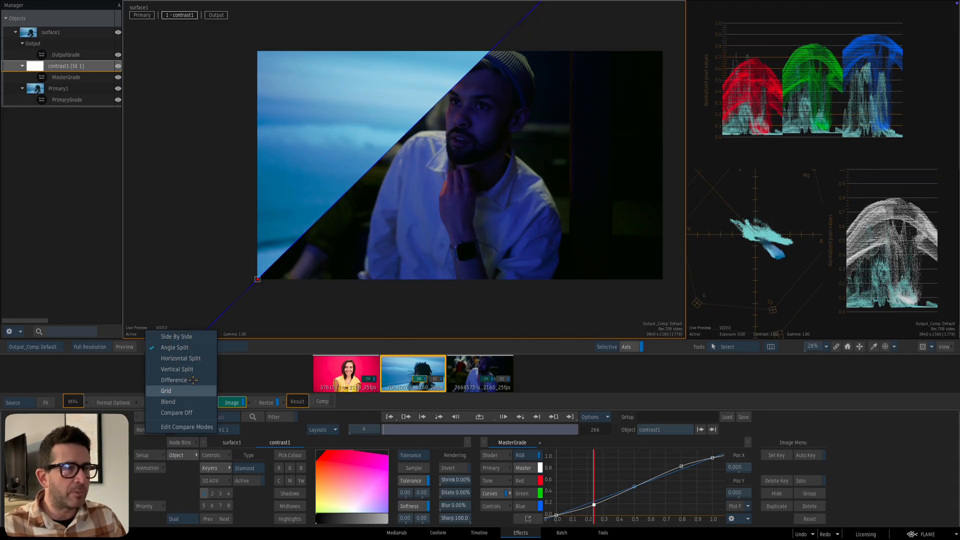
click(188, 337)
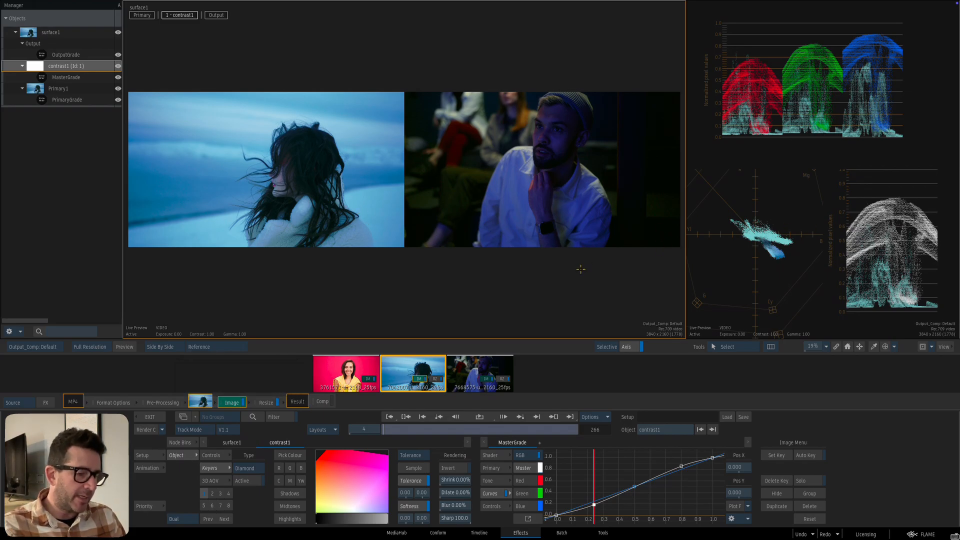
key(alt+c)
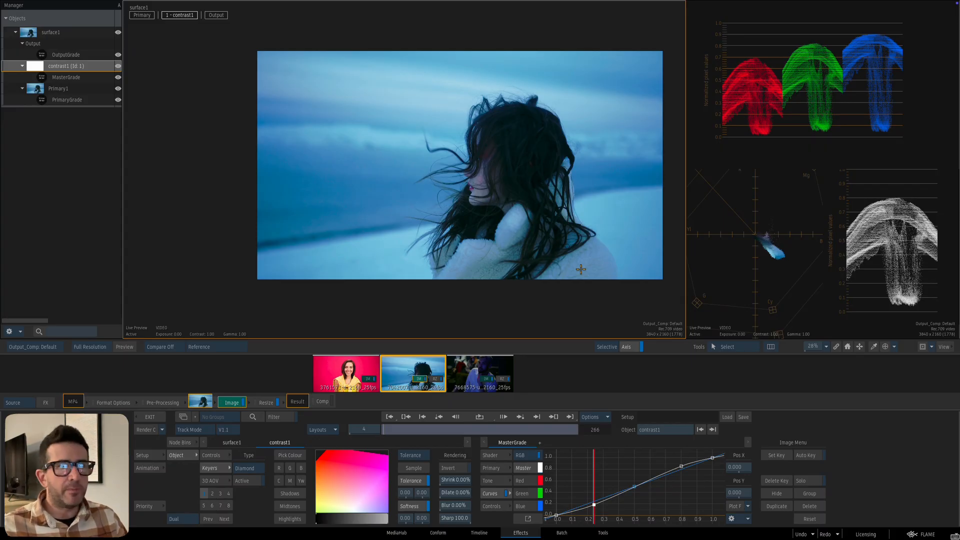
Show the stored References beside the scopes, widen the image view and recentre the woman's clip in it.
key(alt+e)
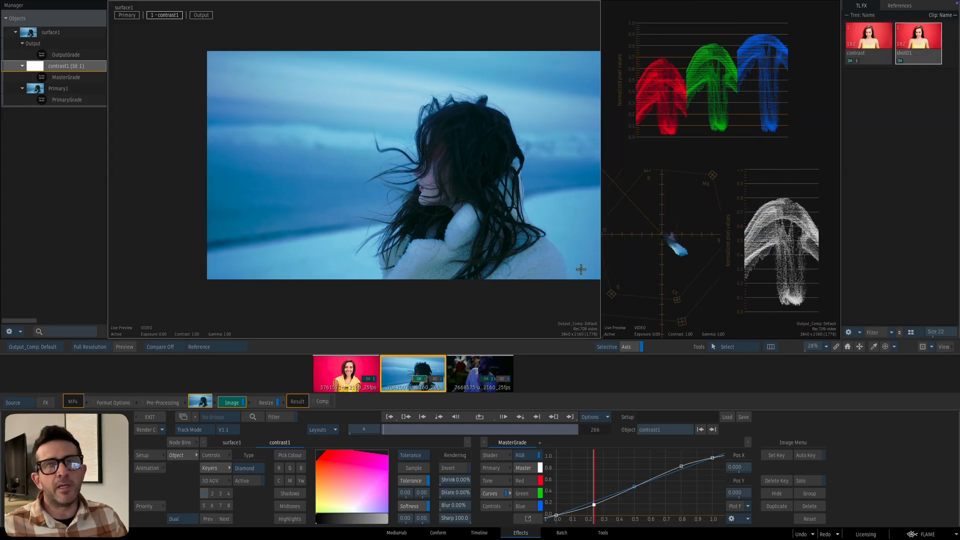
click(913, 6)
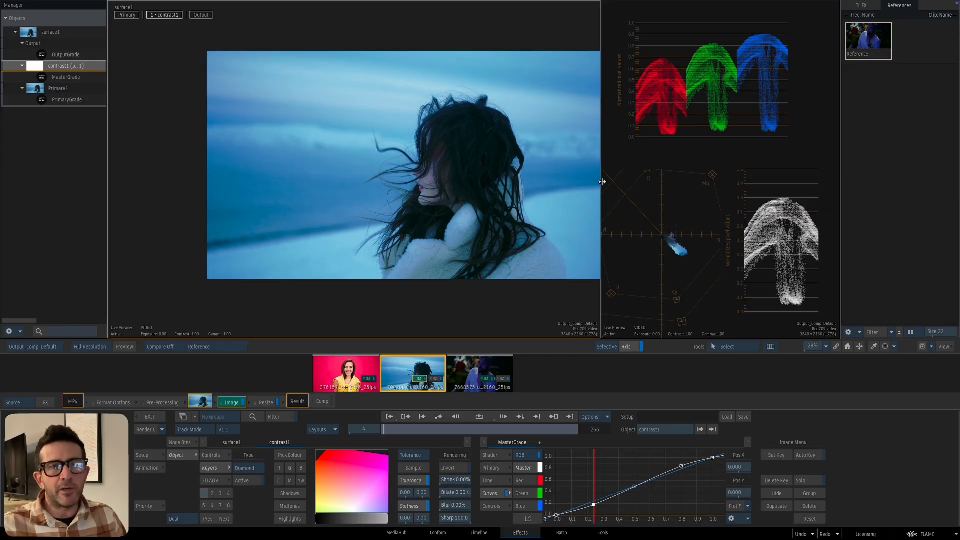
drag(601, 182, 663, 186)
drag(578, 228, 508, 229)
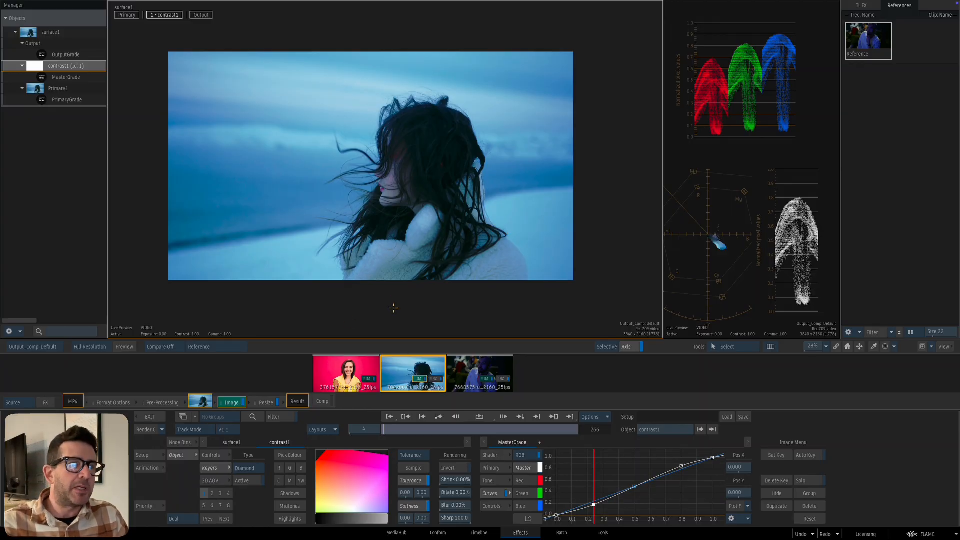
drag(408, 283, 439, 290)
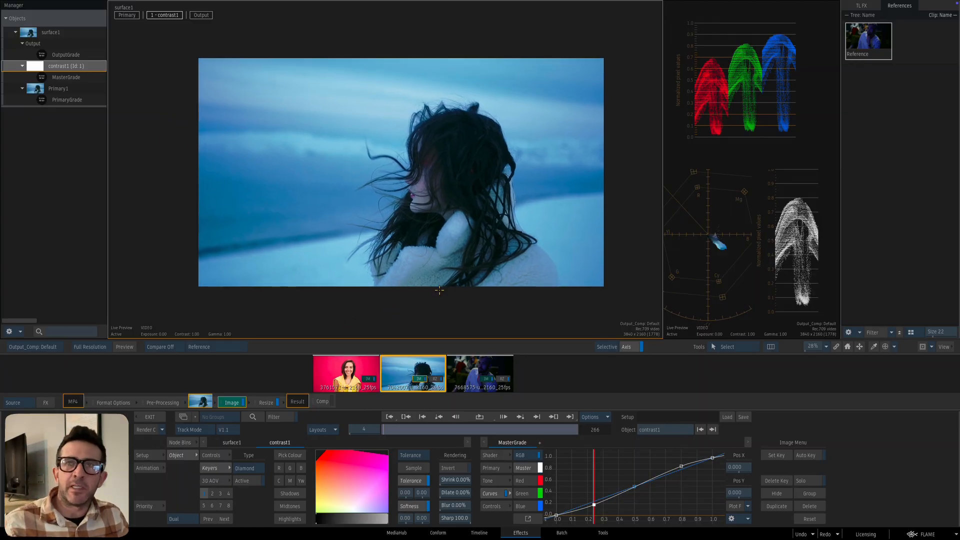